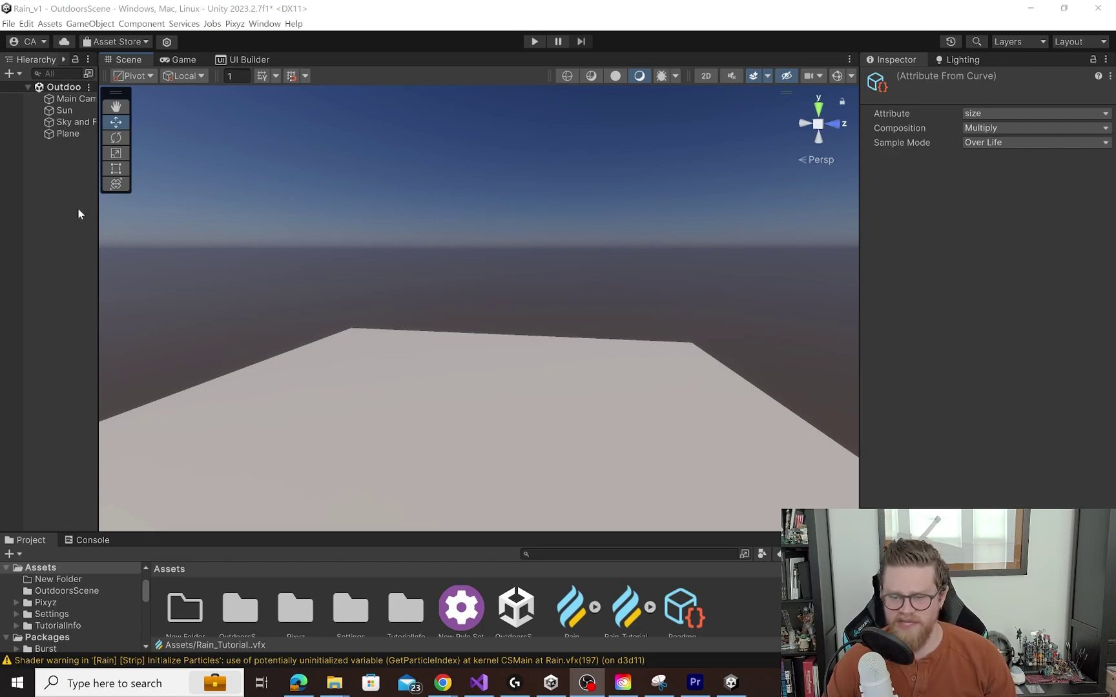
# Widen the Hierarchy and start creating a new Visual Effect Graph asset in the Assets folder
pyautogui.moveTo(99, 205); pyautogui.dragTo(167, 208)
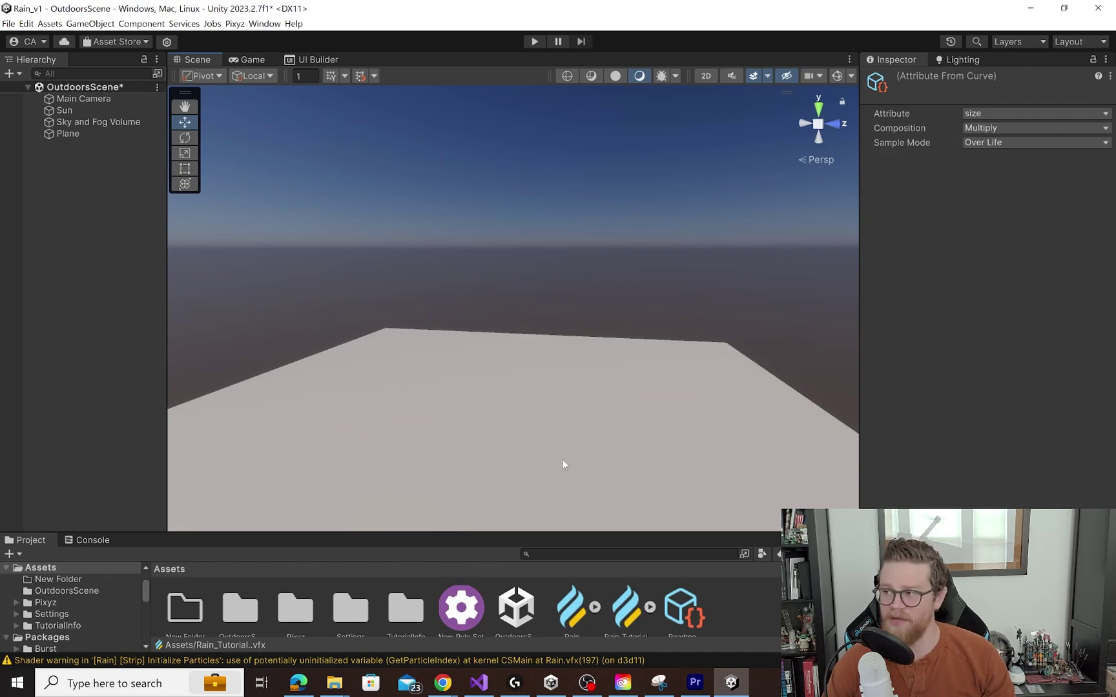
pyautogui.rightClick(747, 605)
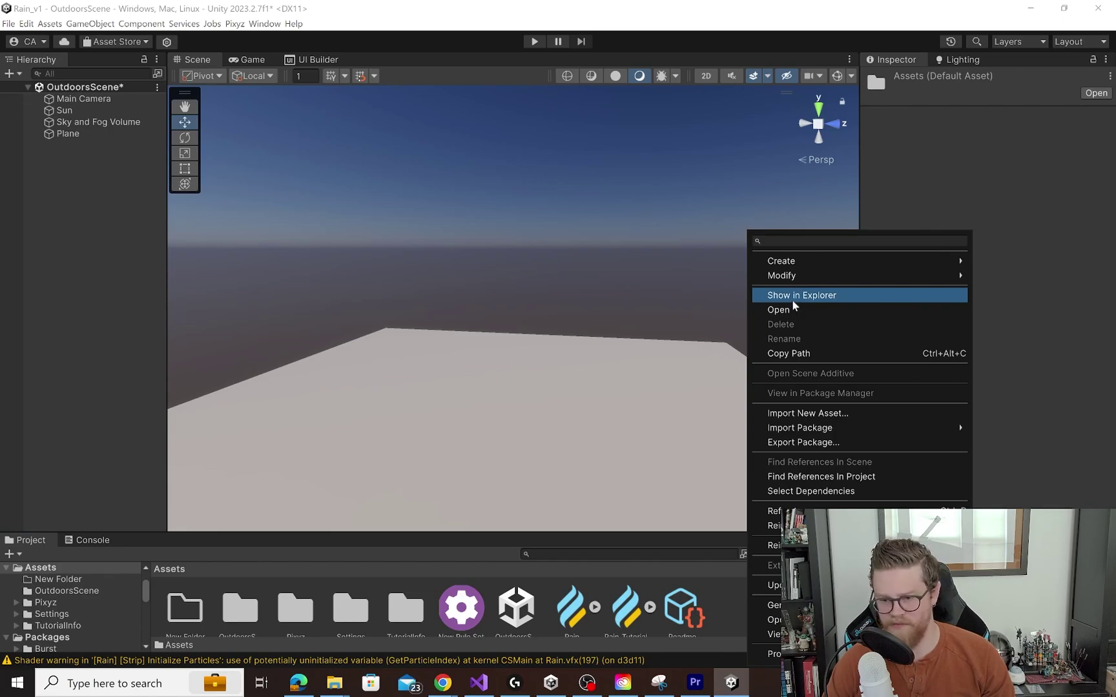
pyautogui.moveTo(824, 264)
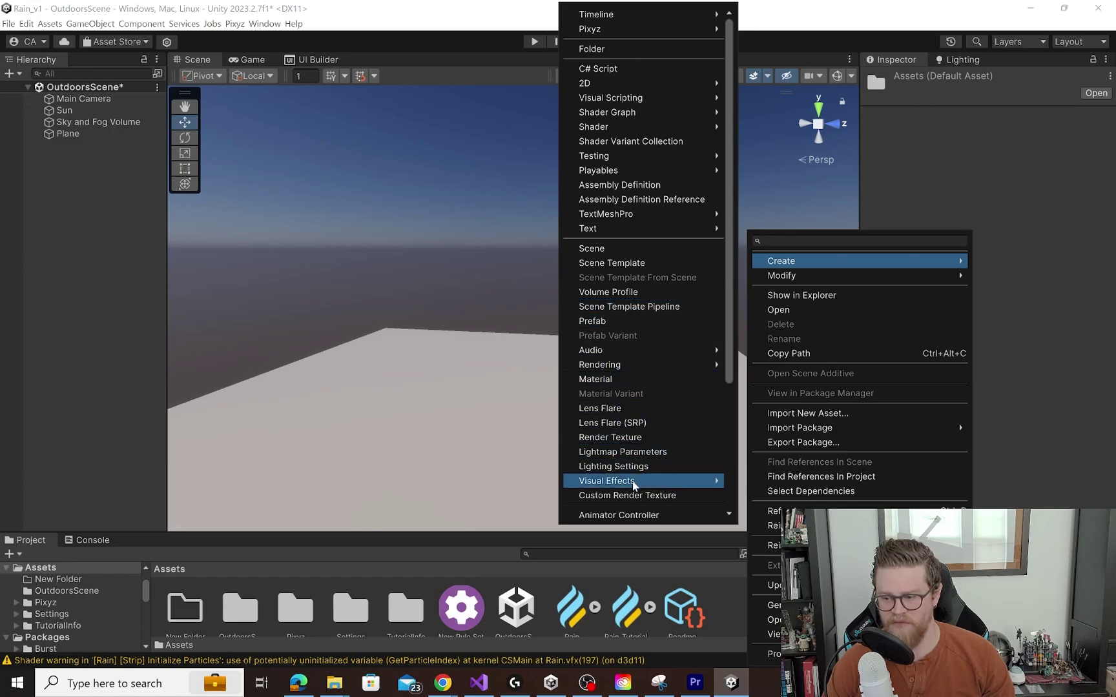
pyautogui.moveTo(697, 489)
pyautogui.click(784, 489)
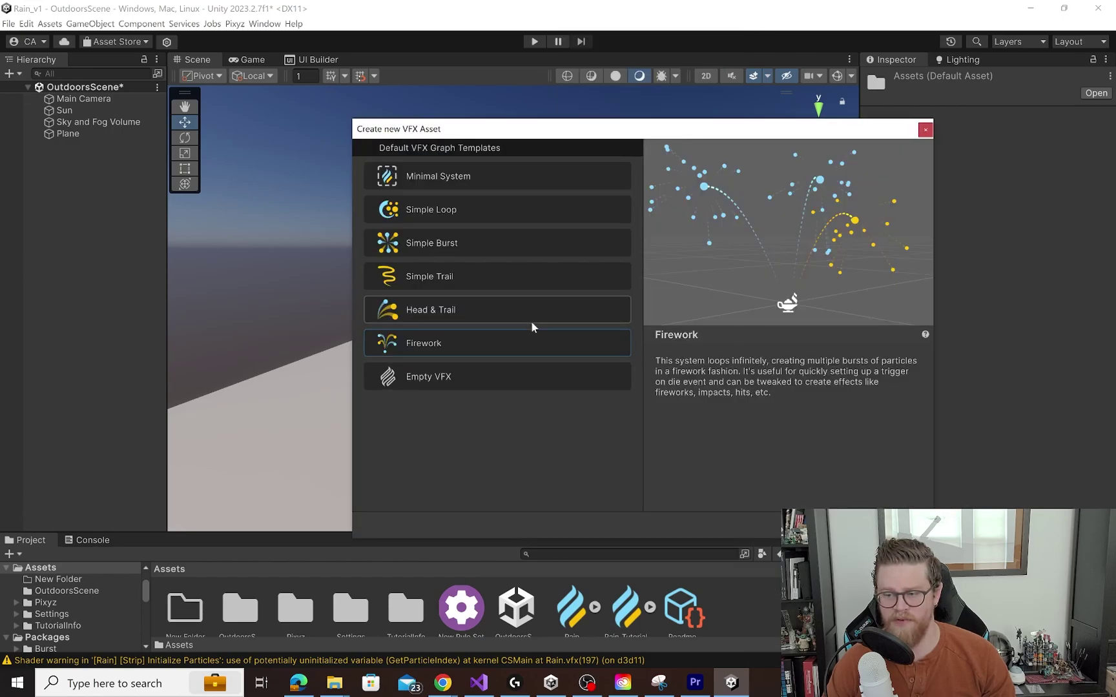
# Compare the previews and descriptions of the default VFX Graph templates, from Minimal System through Empty VFX
pyautogui.click(514, 177)
pyautogui.click(498, 211)
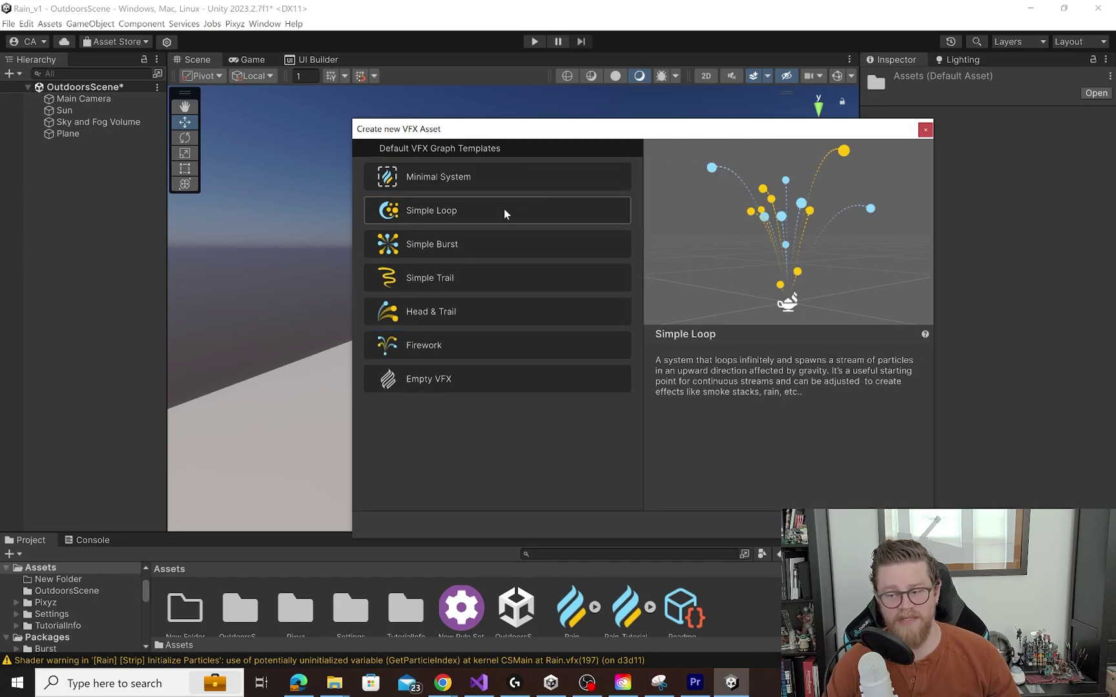
pyautogui.click(500, 253)
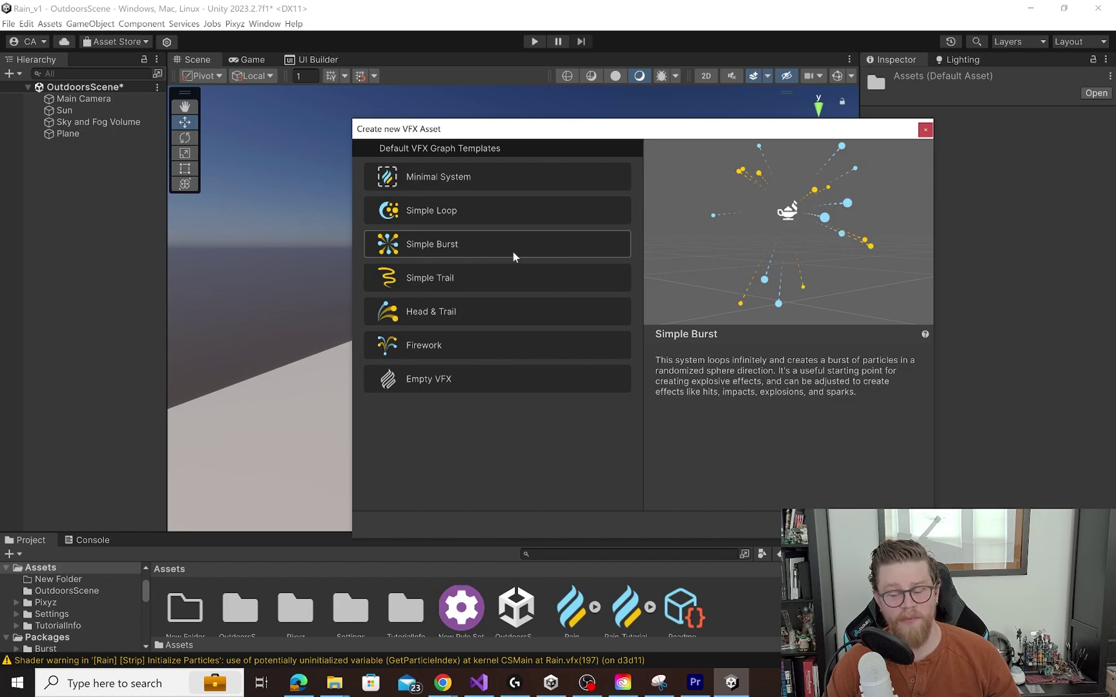
pyautogui.click(508, 270)
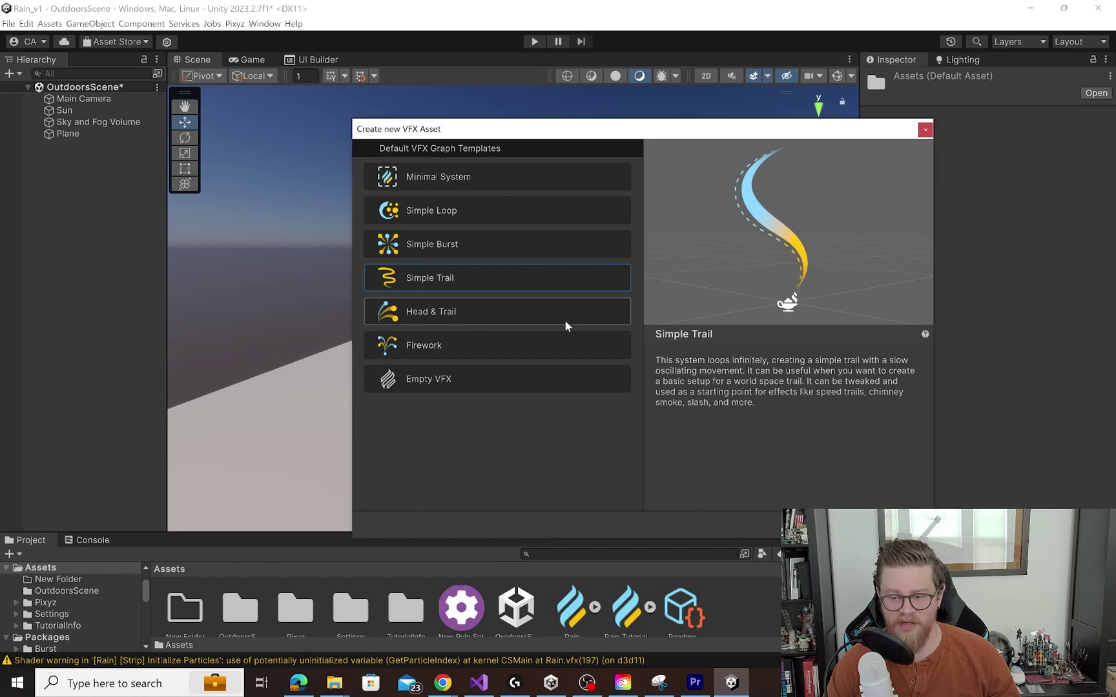
pyautogui.click(511, 318)
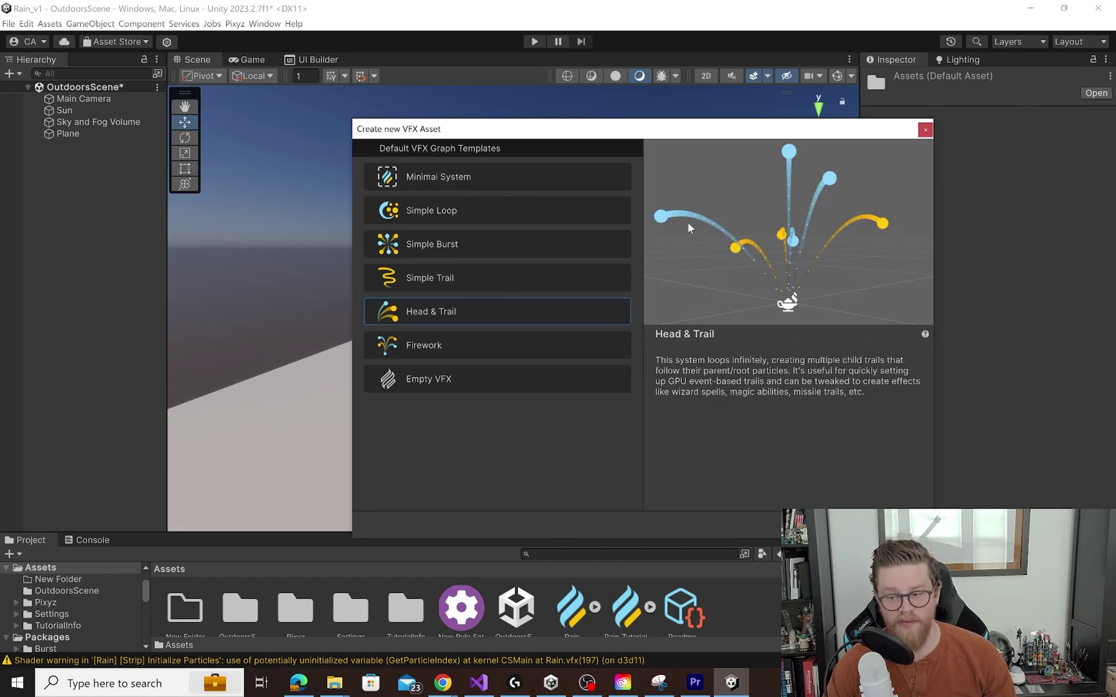
pyautogui.click(497, 341)
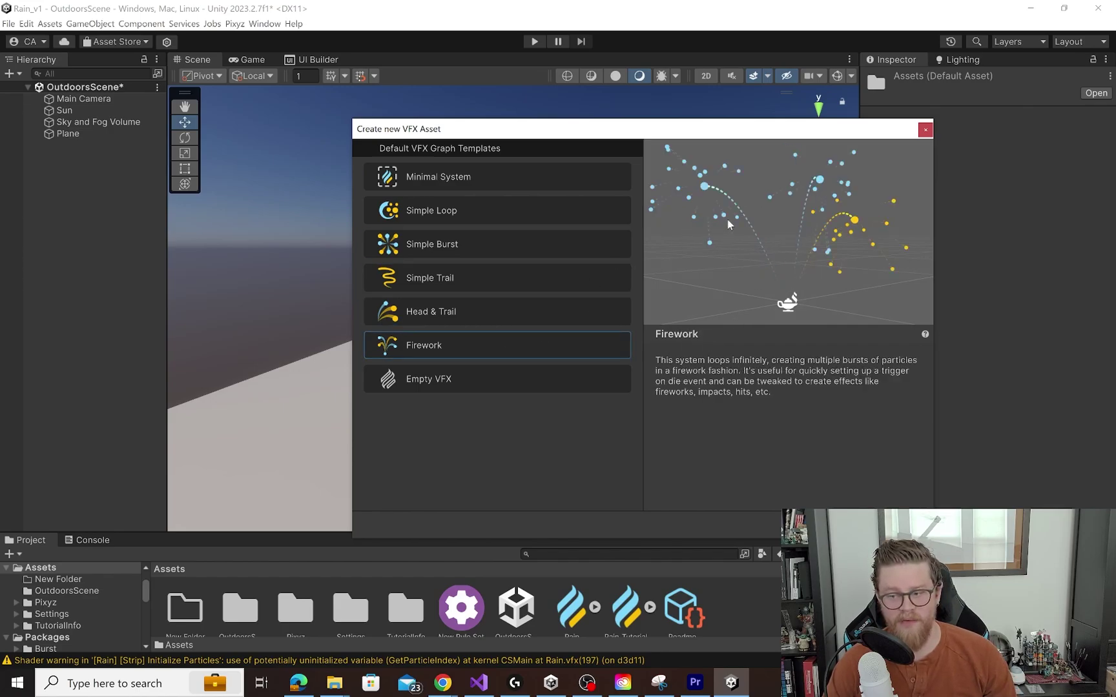
pyautogui.click(479, 384)
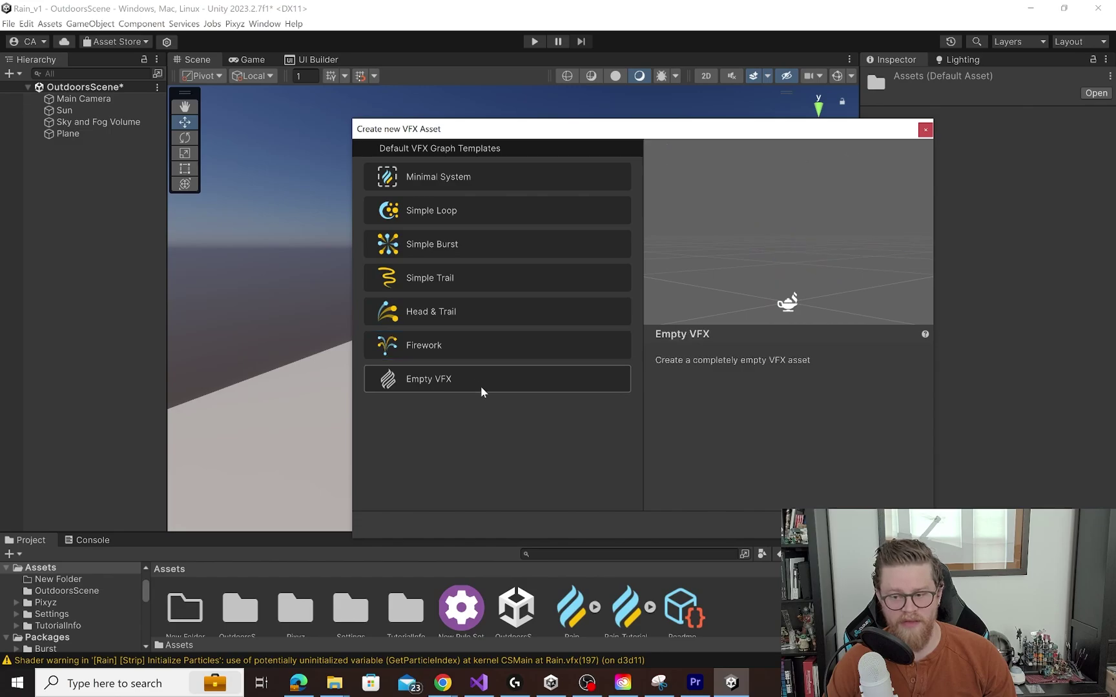
pyautogui.click(524, 349)
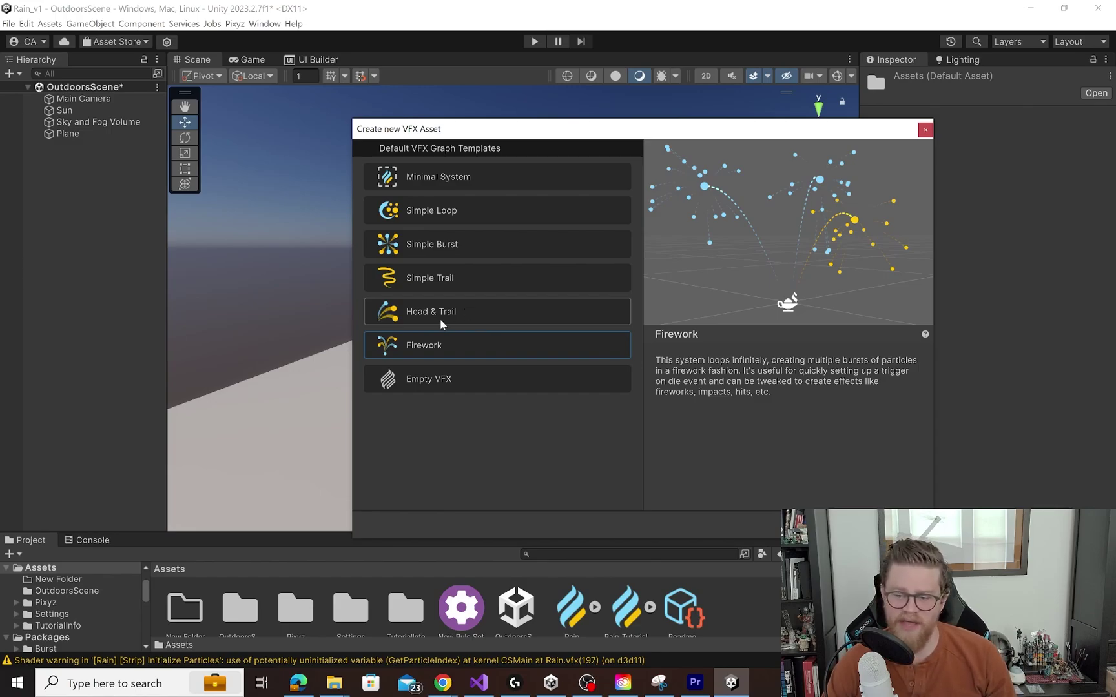
pyautogui.click(489, 304)
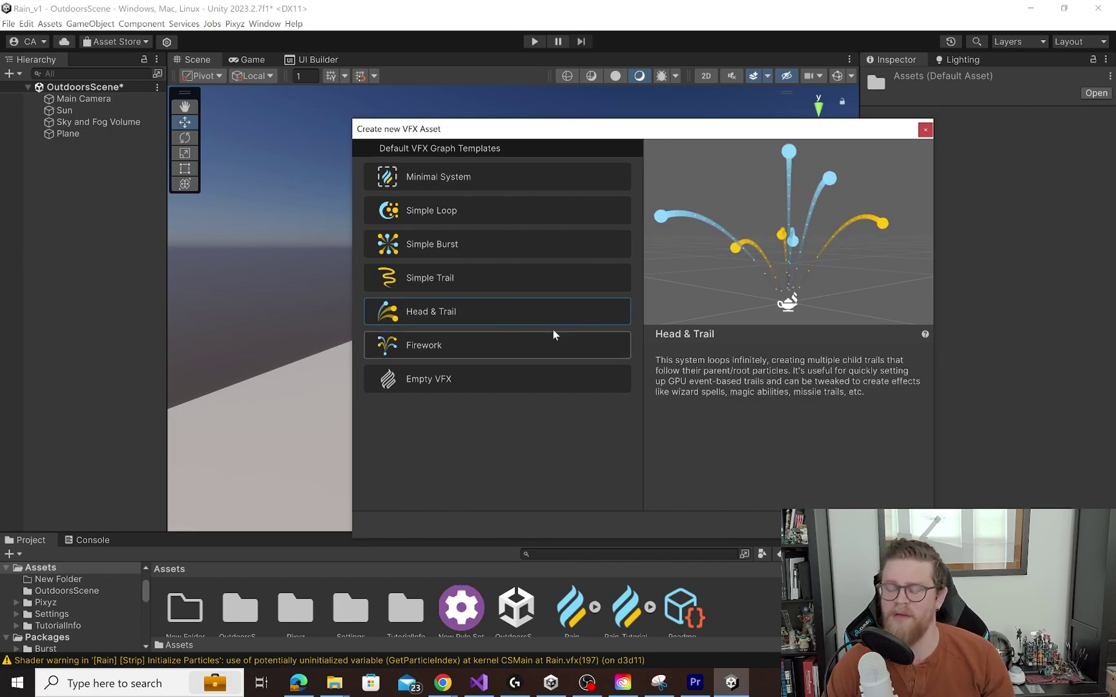
# Create the VFX asset from the Firework template and name it Rain_tut
pyautogui.click(500, 349)
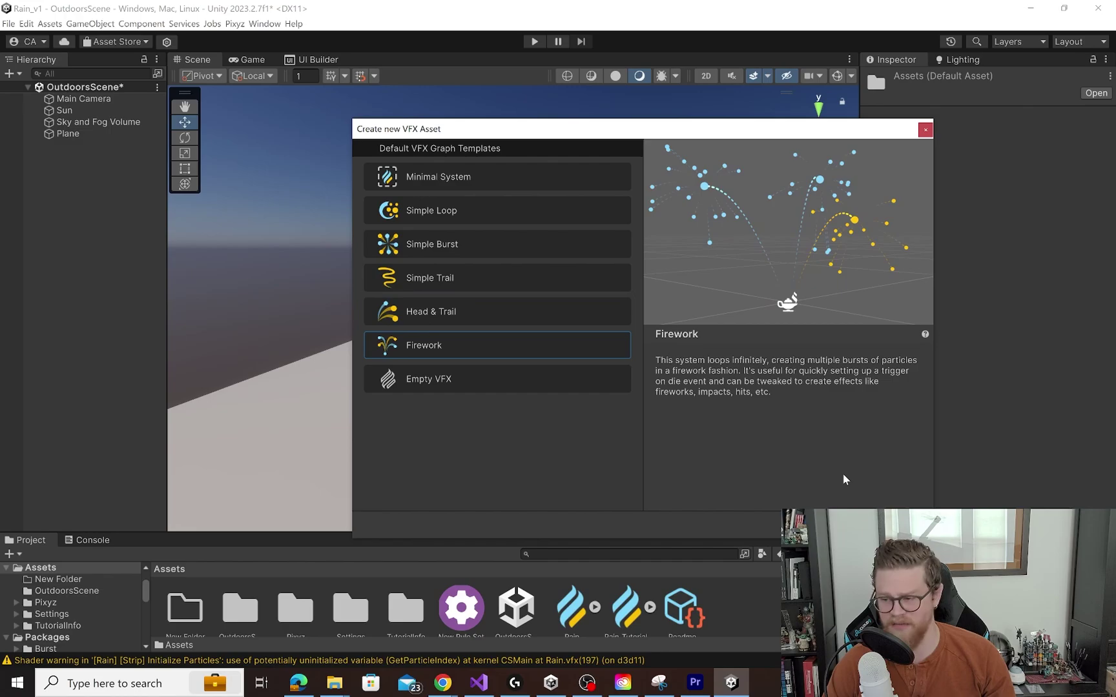
pyautogui.click(902, 524)
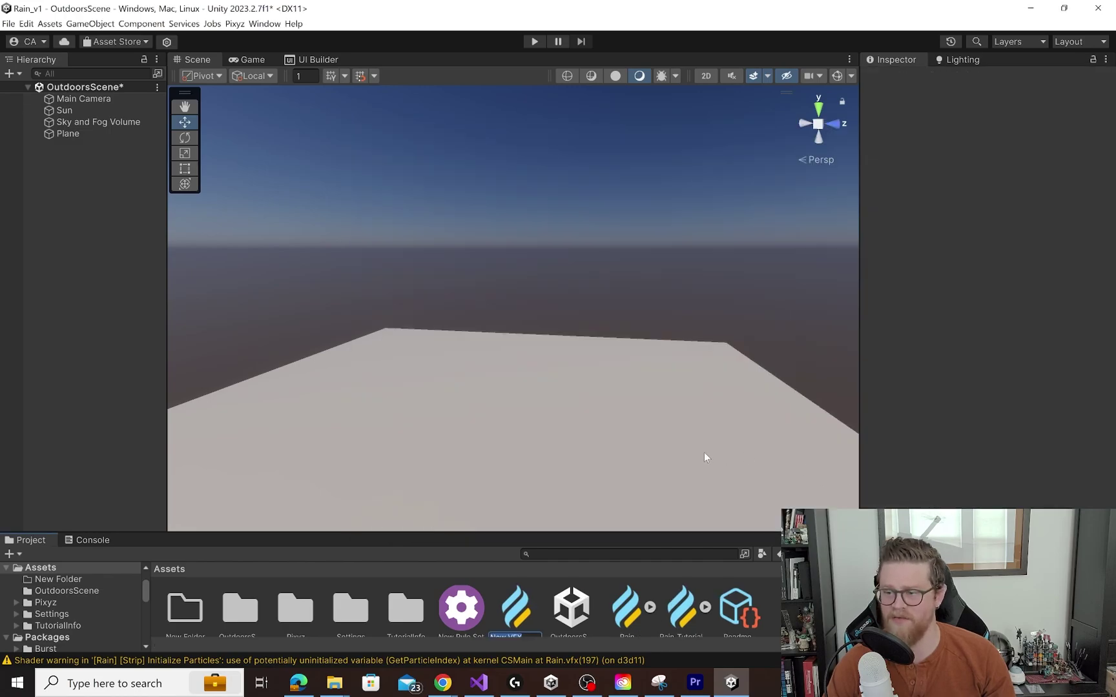
pyautogui.write('Rai')
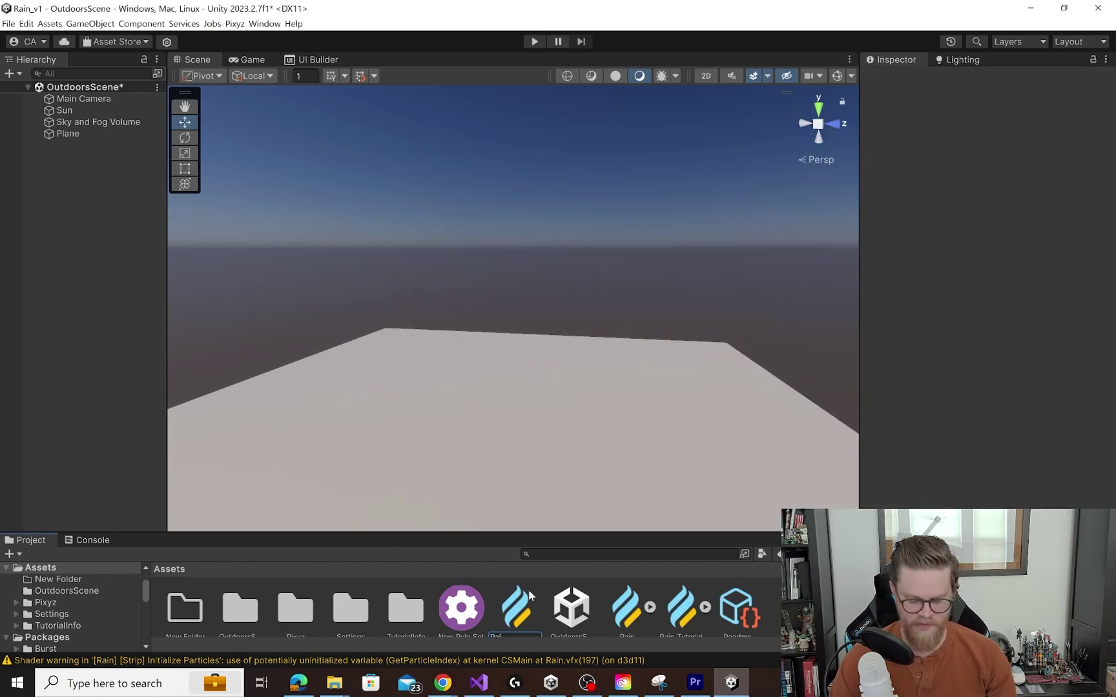
pyautogui.write('n_tutu')
pyautogui.press('Return')
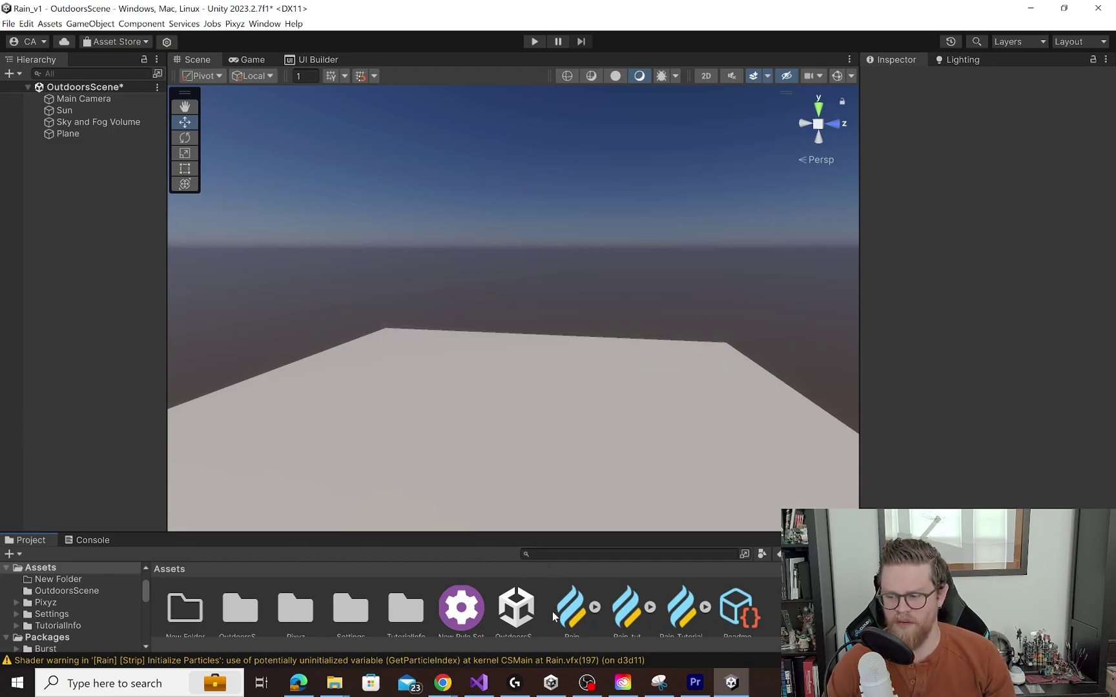
# Open the Rain_tut graph for editing at its Spawn system
pyautogui.doubleClick(637, 613)
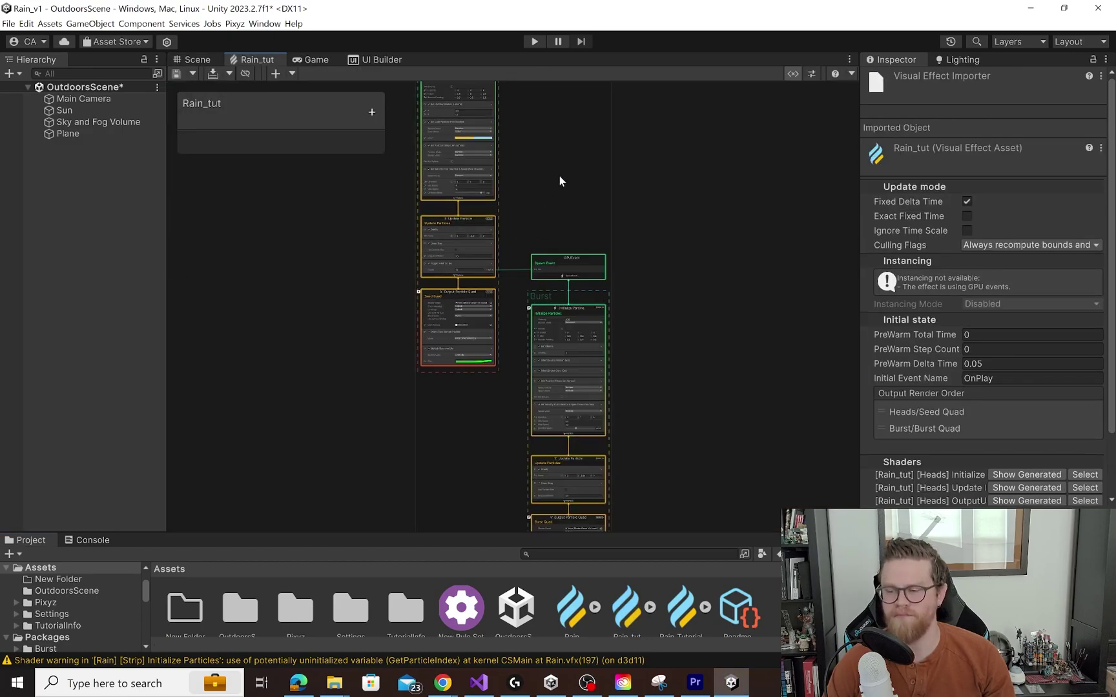
pyautogui.scroll(6, 548, 162)
pyautogui.moveTo(550, 164); pyautogui.dragTo(689, 381, button='middle')
pyautogui.moveTo(634, 209); pyautogui.dragTo(680, 314, button='middle')
pyautogui.scroll(2, 662, 209)
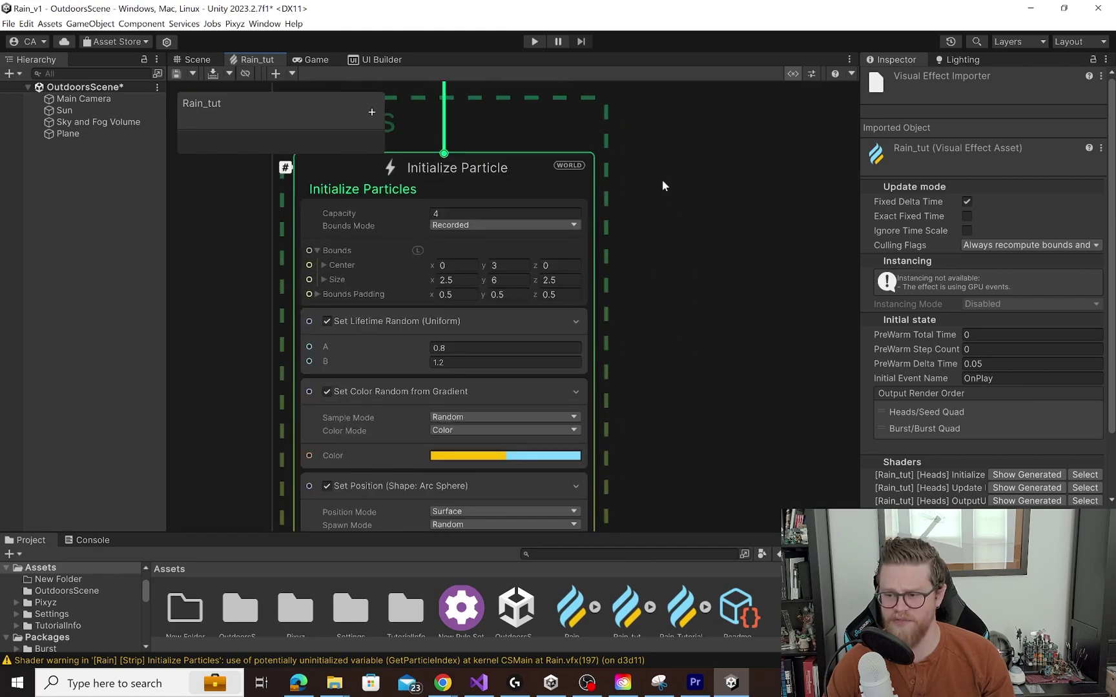
pyautogui.moveTo(662, 179); pyautogui.dragTo(749, 359, button='middle')
pyautogui.moveTo(734, 255); pyautogui.dragTo(761, 314, button='middle')
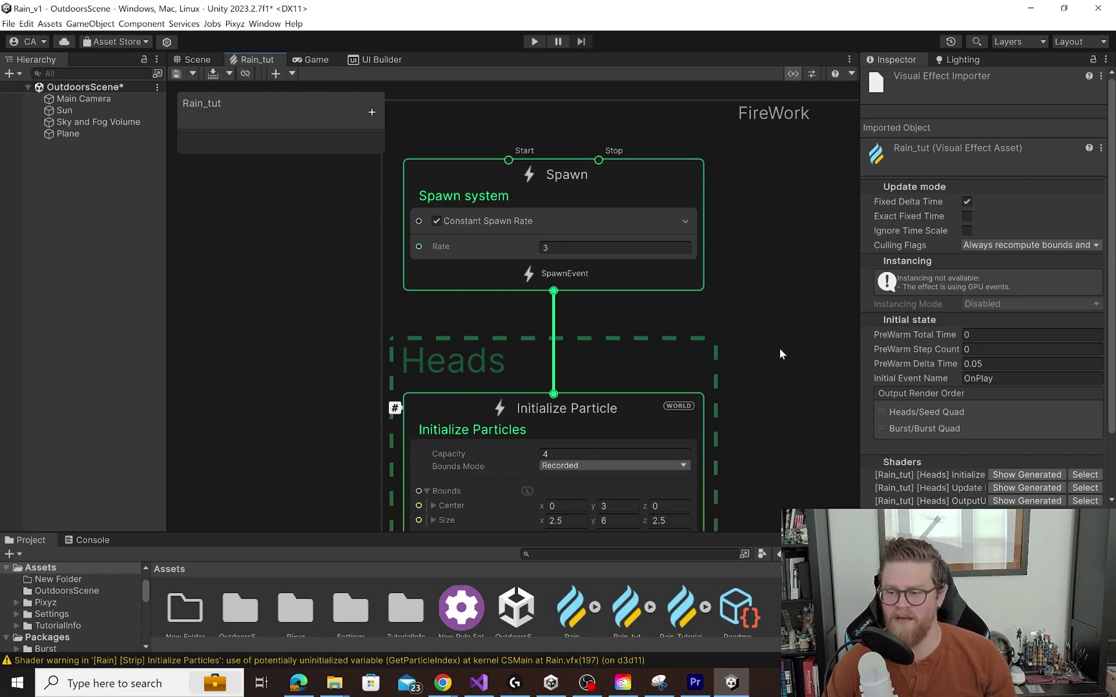
pyautogui.moveTo(779, 348); pyautogui.dragTo(761, 287, button='middle')
# Examine the Spawn rate and the Heads Initialize Particle settings for capacity, bounds, lifetime, color gradient, position and velocity
pyautogui.doubleClick(449, 148)
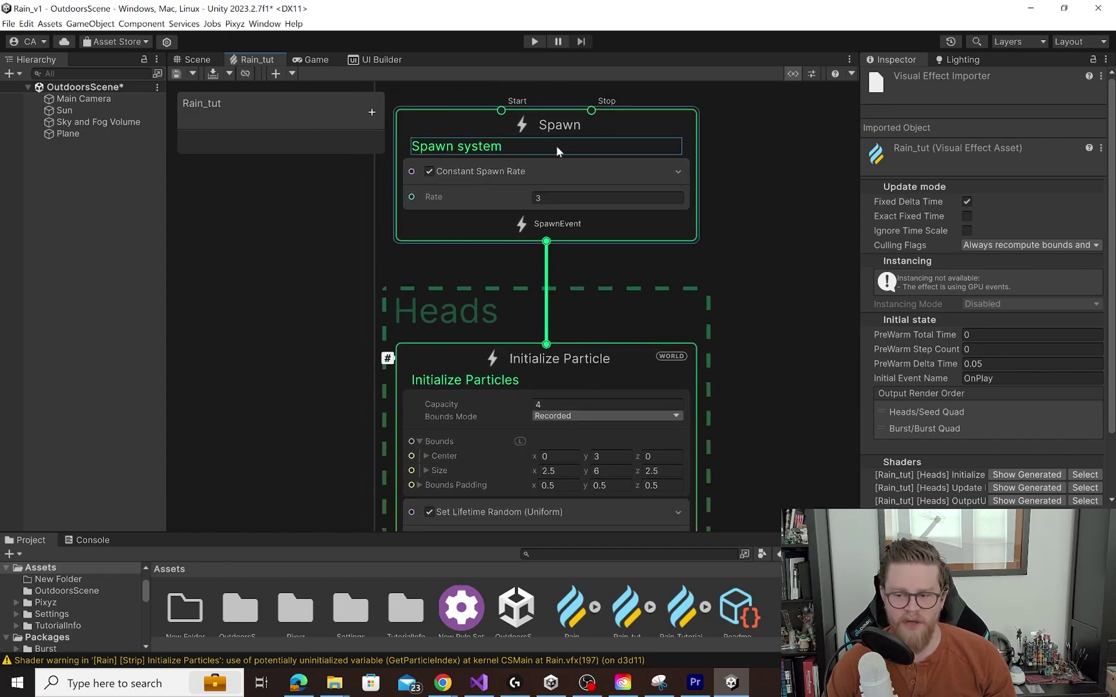
pyautogui.click(494, 207)
pyautogui.click(546, 198)
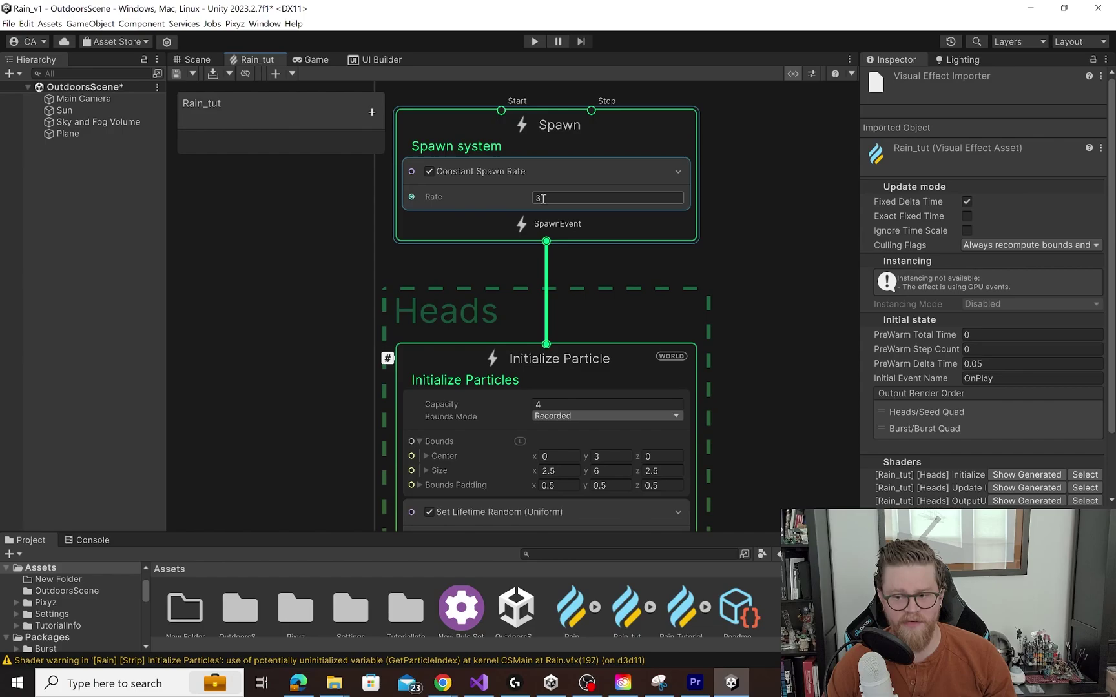
pyautogui.press('Return')
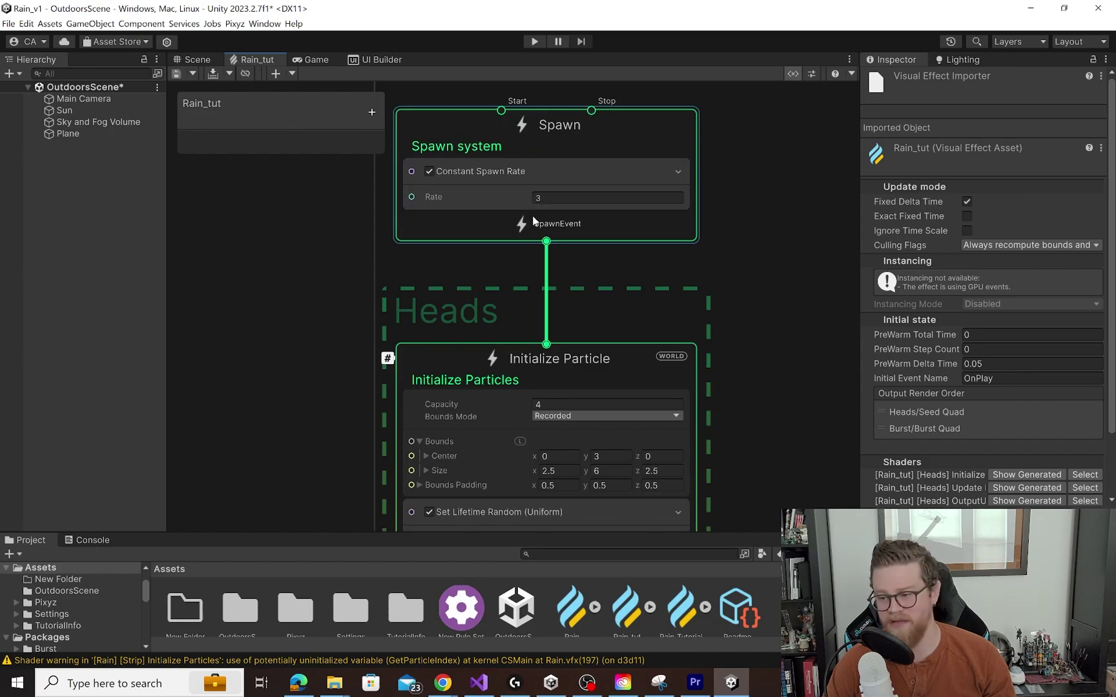
pyautogui.click(627, 254)
pyautogui.moveTo(767, 369); pyautogui.dragTo(769, 214, button='middle')
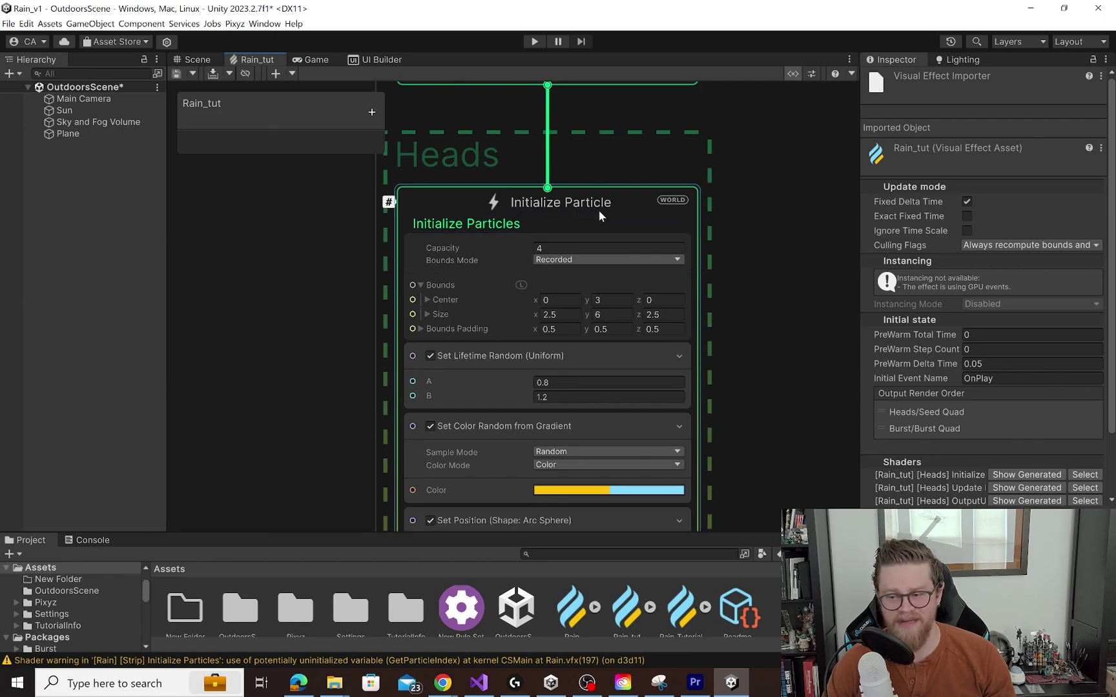
pyautogui.moveTo(719, 343); pyautogui.dragTo(725, 264, button='middle')
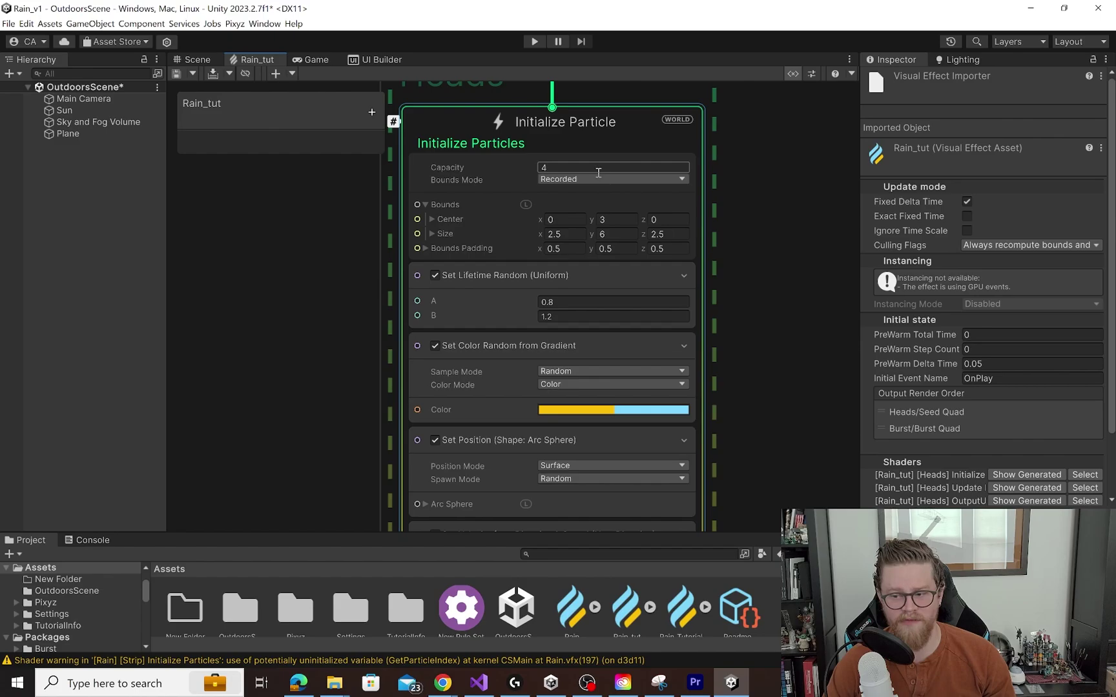
pyautogui.moveTo(748, 351); pyautogui.dragTo(762, 259, button='middle')
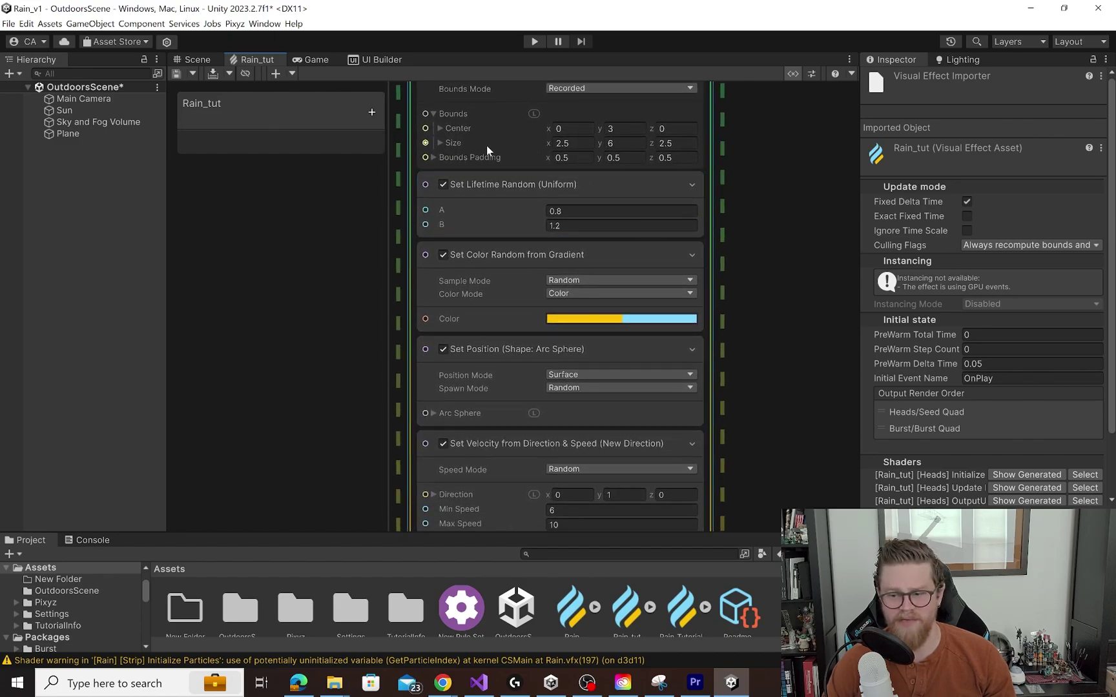
pyautogui.moveTo(773, 215); pyautogui.dragTo(764, 142, button='middle')
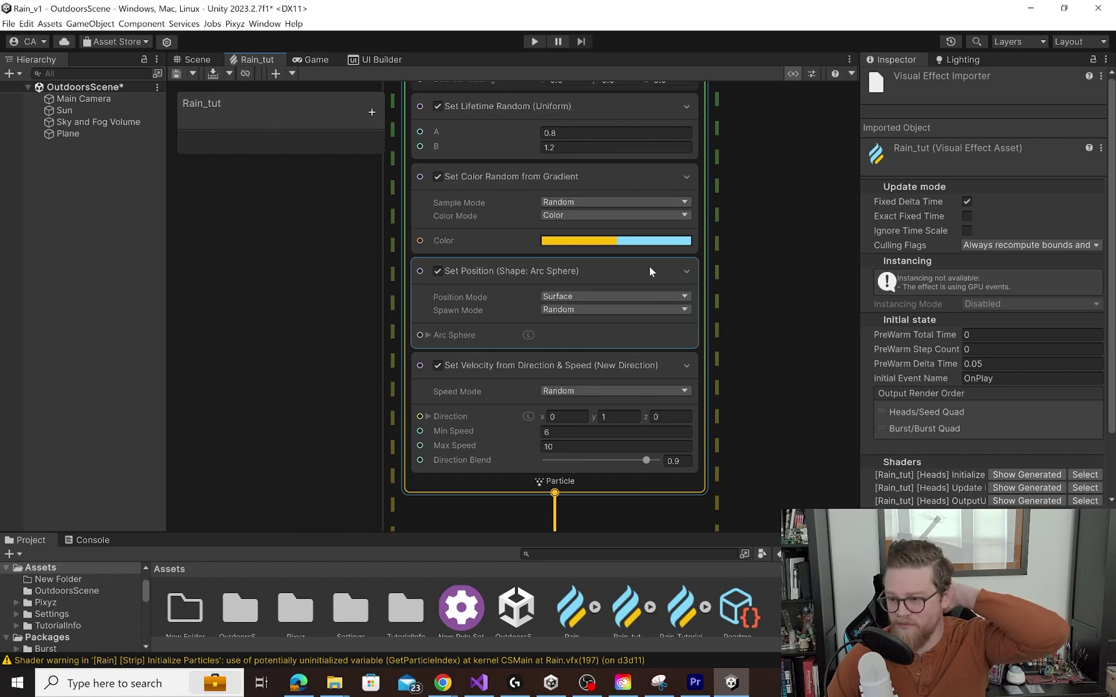
pyautogui.click(616, 241)
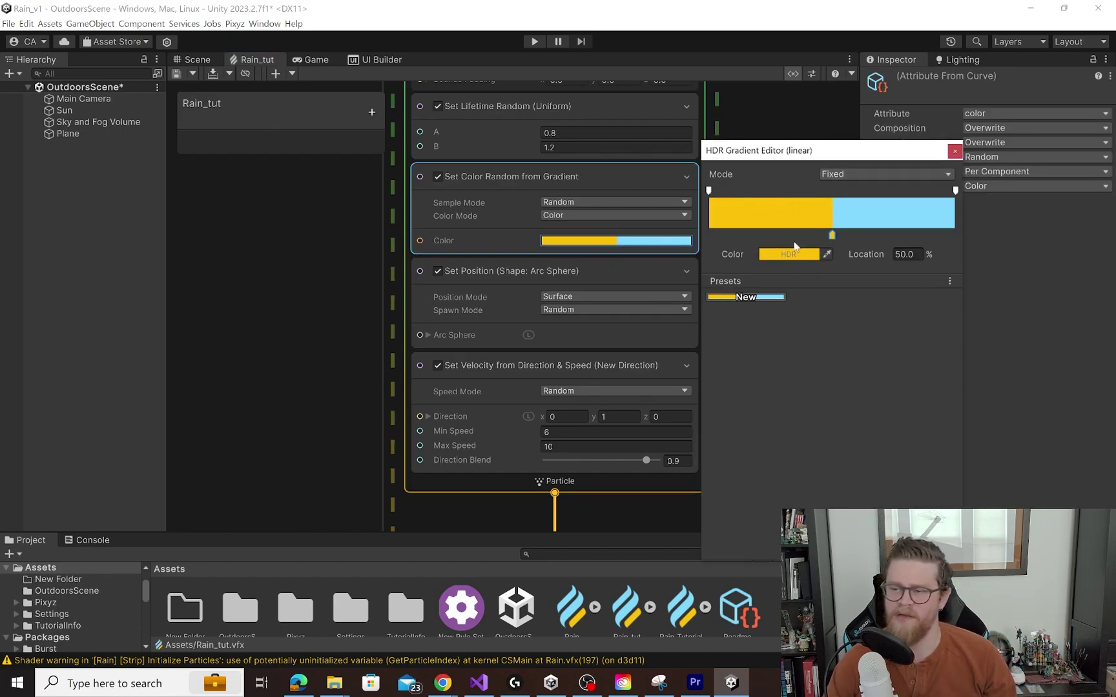
# Add the Rain_tut effect to OutdoorsScene and view its firework particles above the plane
pyautogui.click(185, 60)
pyautogui.click(185, 60)
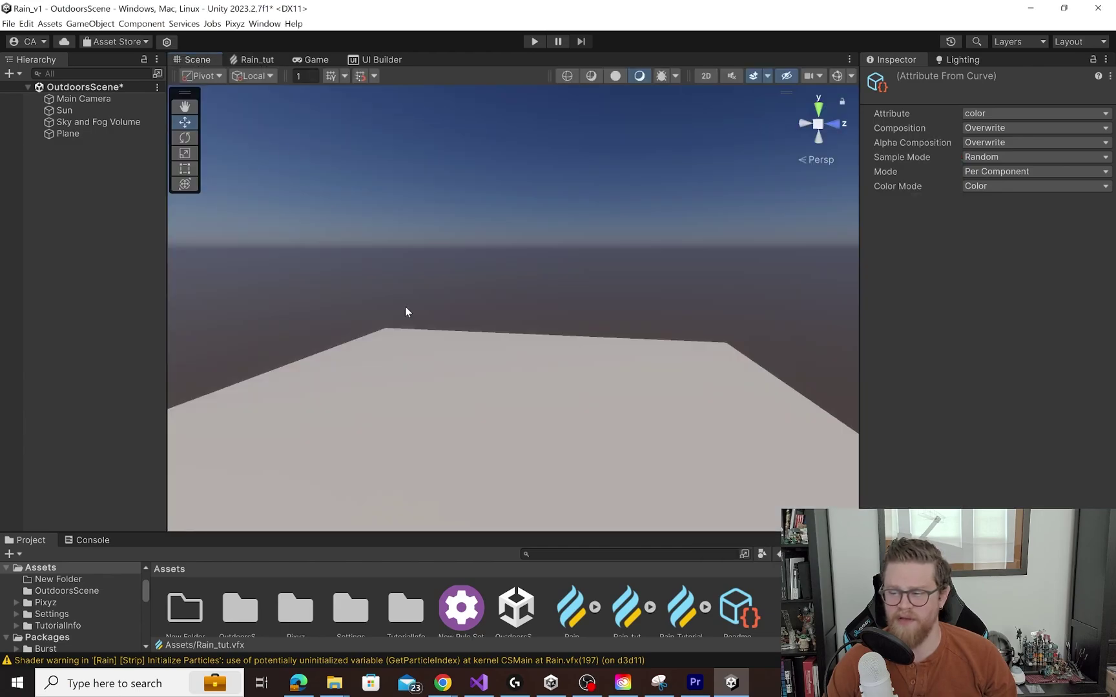
pyautogui.moveTo(122, 215); pyautogui.dragTo(123, 216)
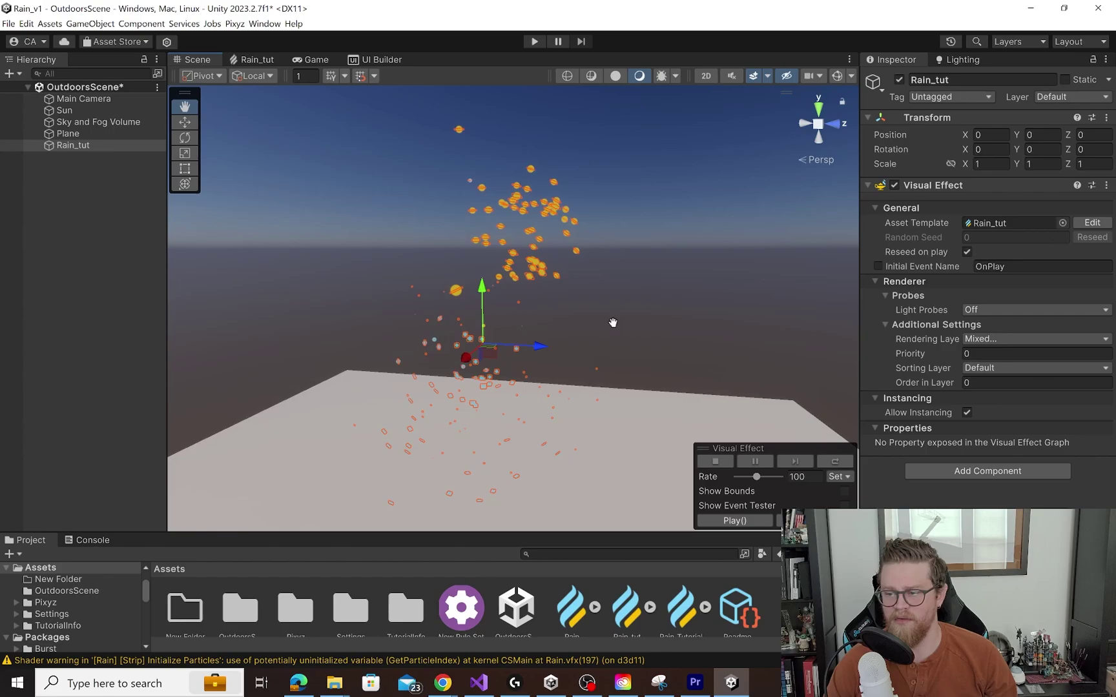
pyautogui.moveTo(613, 323); pyautogui.dragTo(625, 376, button='middle')
pyautogui.click(724, 296)
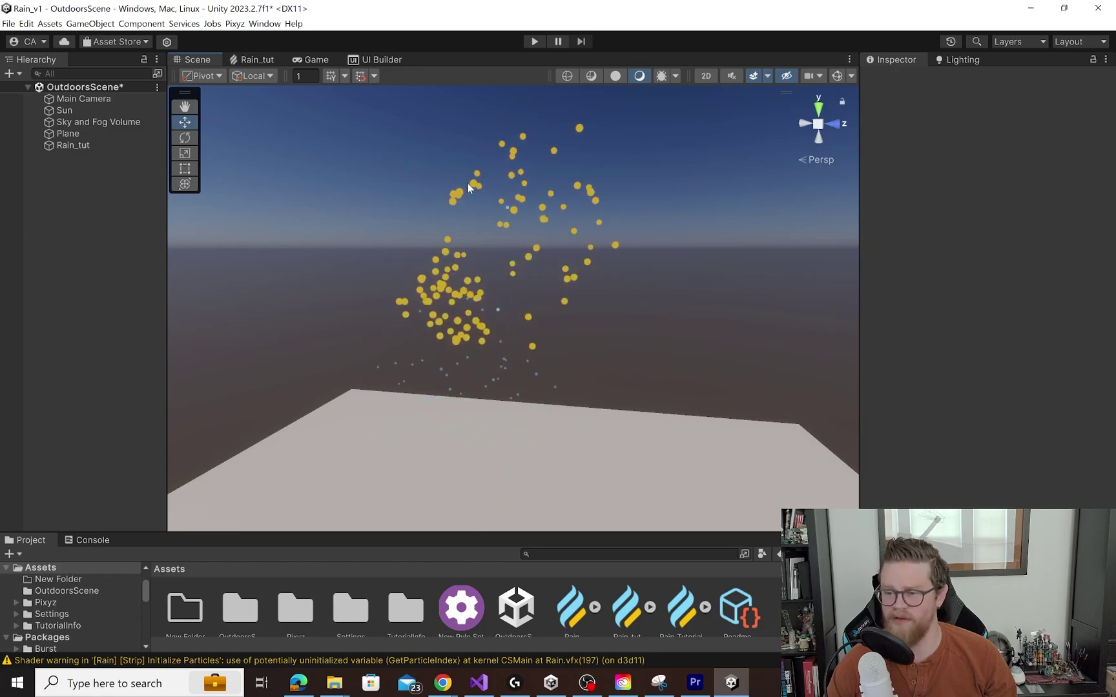
# Return to the Rain_tut graph and examine the Heads color gradient and the Arc Sphere position settings
pyautogui.click(251, 60)
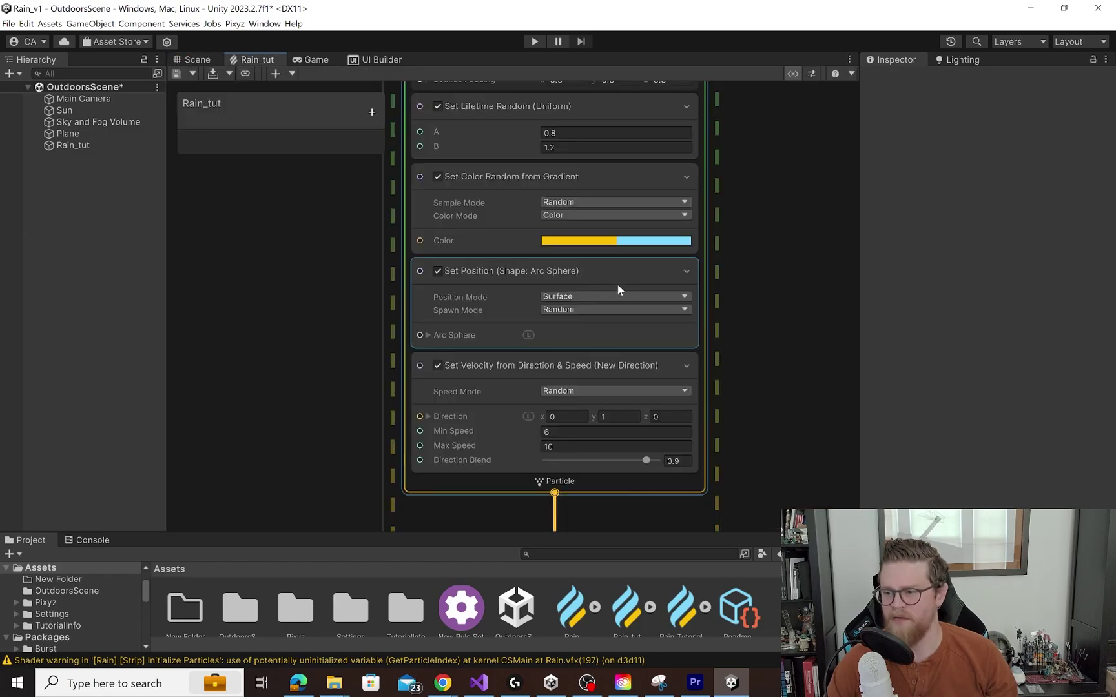
pyautogui.click(577, 244)
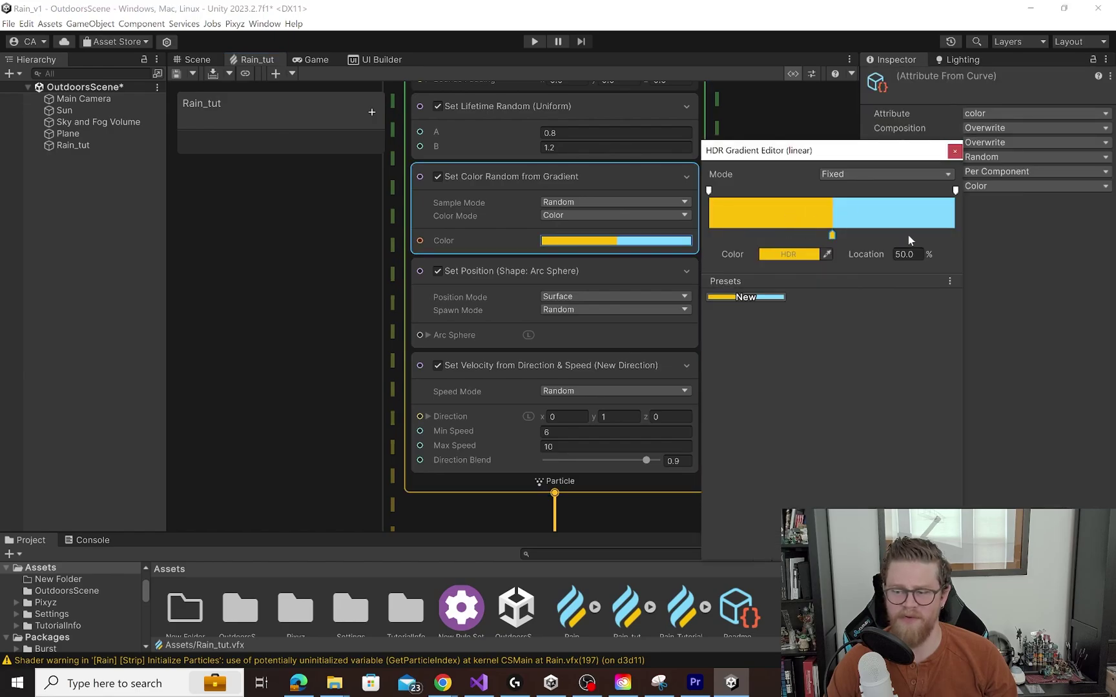
pyautogui.click(620, 271)
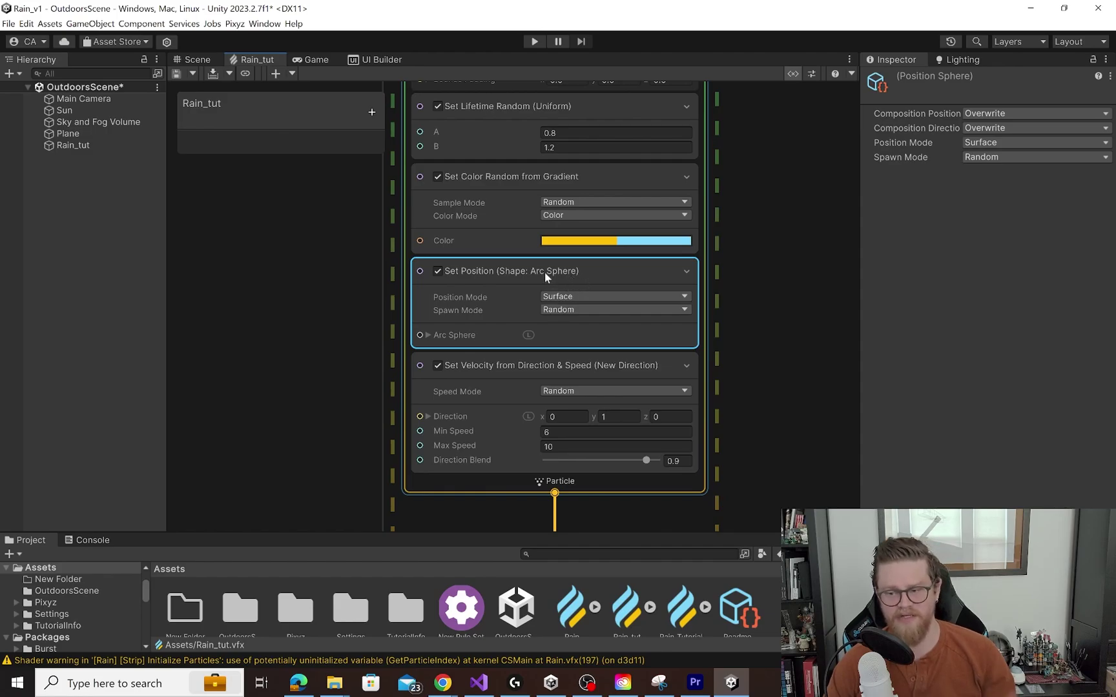
pyautogui.scroll(2, 609, 304)
pyautogui.scroll(-2, 608, 304)
pyautogui.scroll(-1, 607, 302)
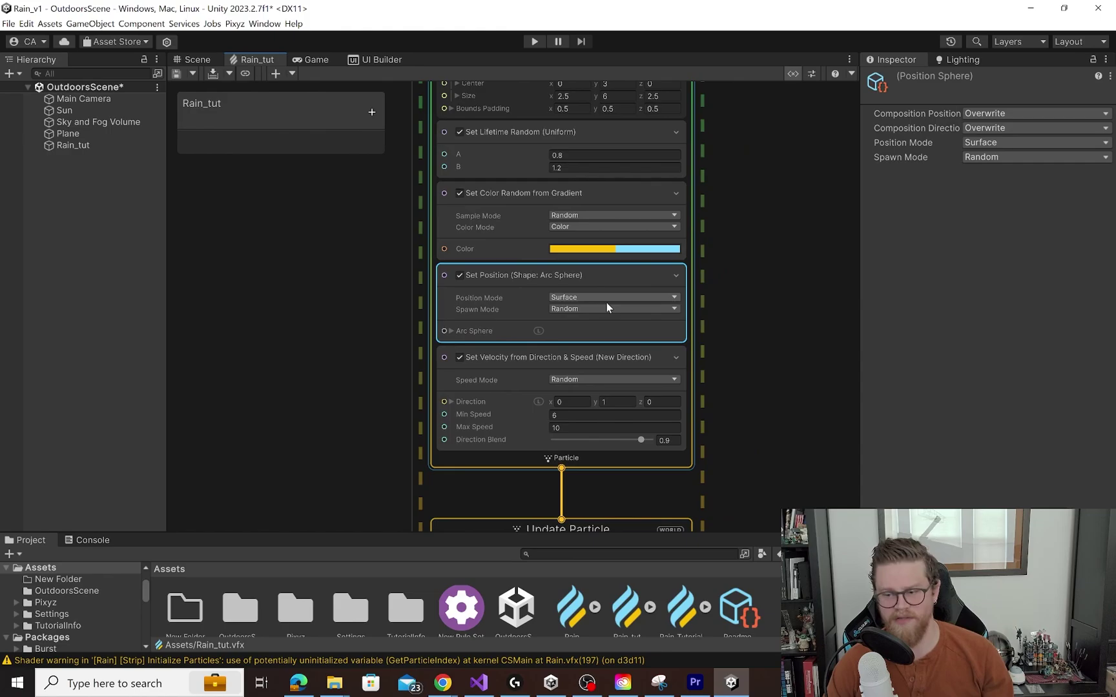
# Examine the Heads velocity settings and the Update Particle gravity, linear drag and Trigger Event On Die blocks
pyautogui.moveTo(751, 404); pyautogui.dragTo(748, 240, button='middle')
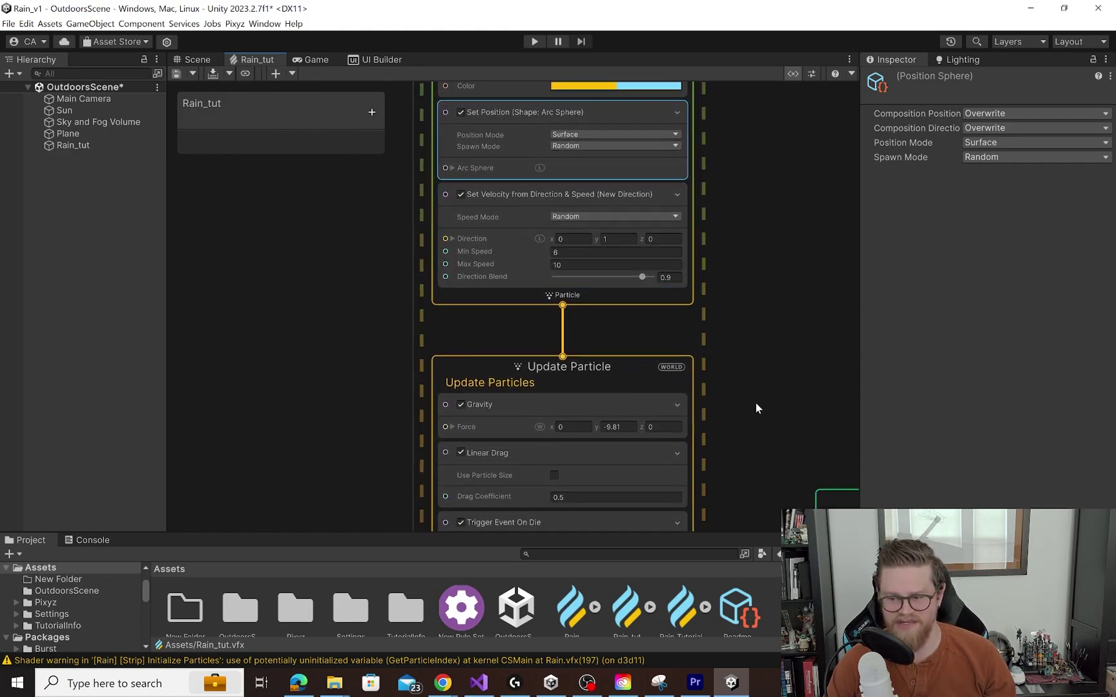
pyautogui.moveTo(740, 393); pyautogui.dragTo(717, 292, button='middle')
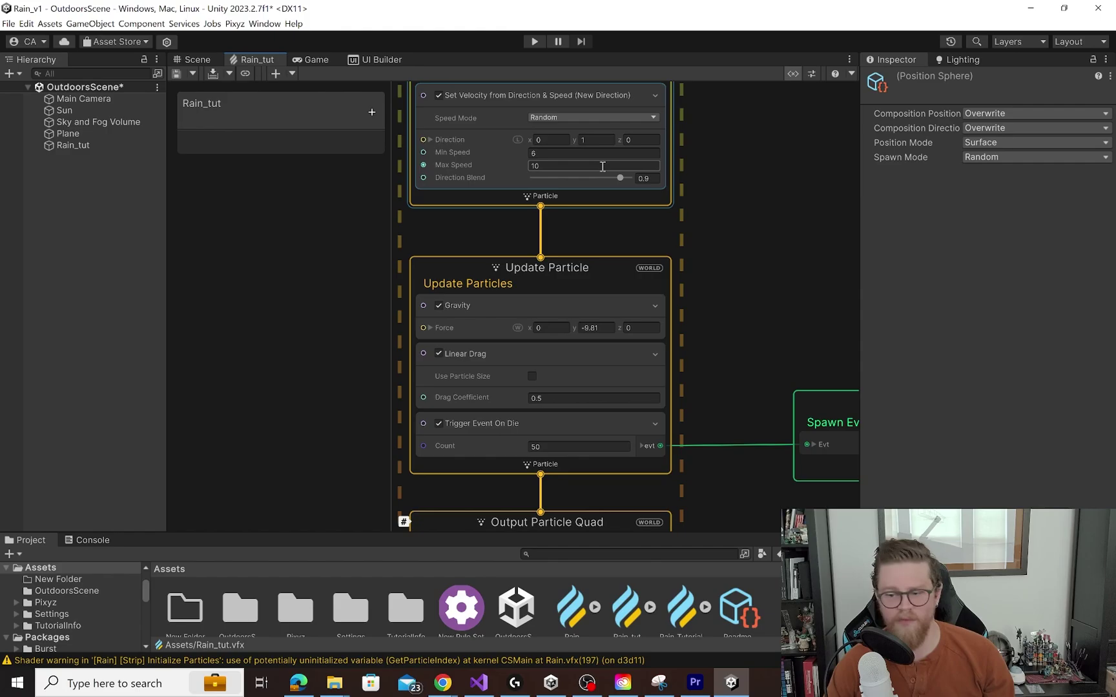
pyautogui.click(584, 322)
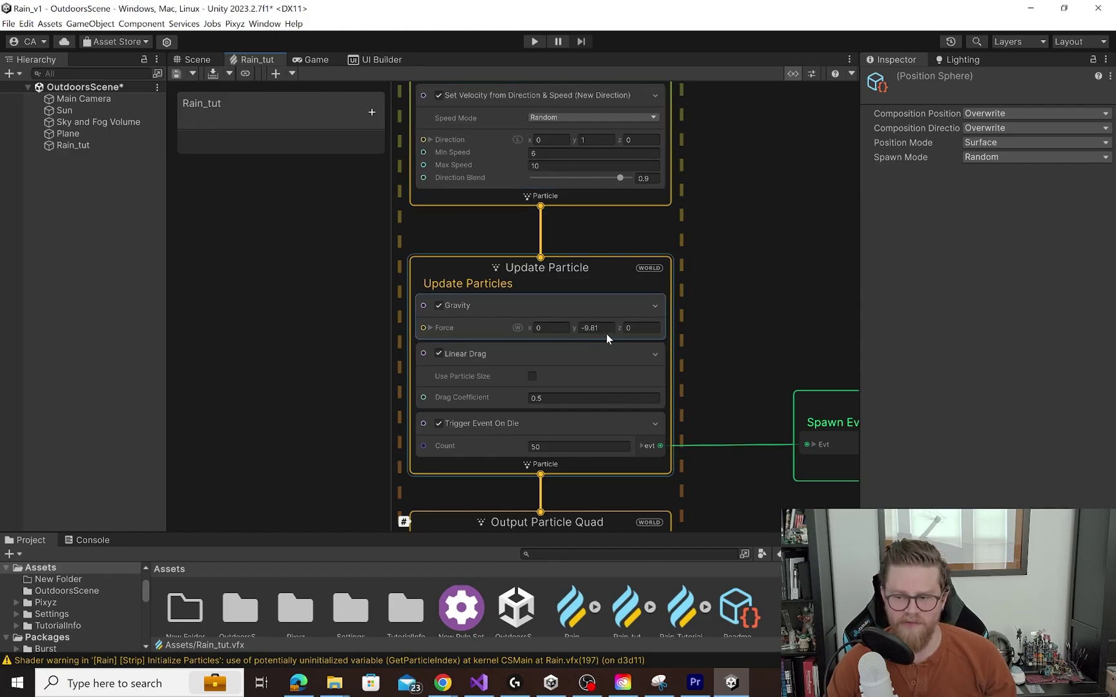
pyautogui.click(571, 122)
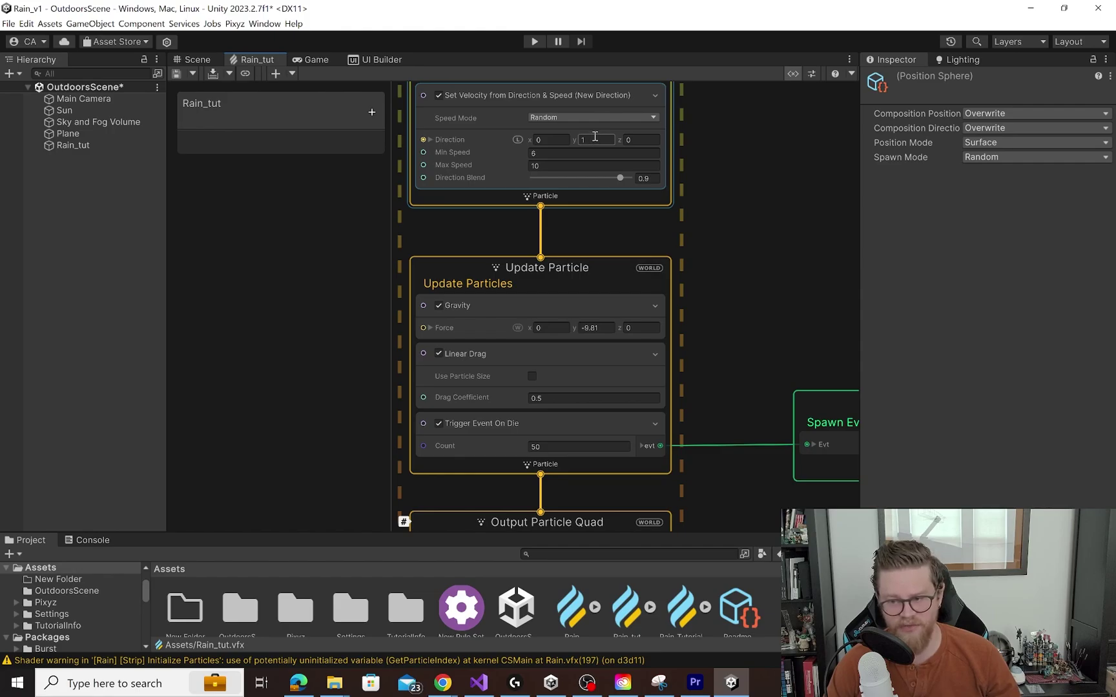
pyautogui.click(602, 328)
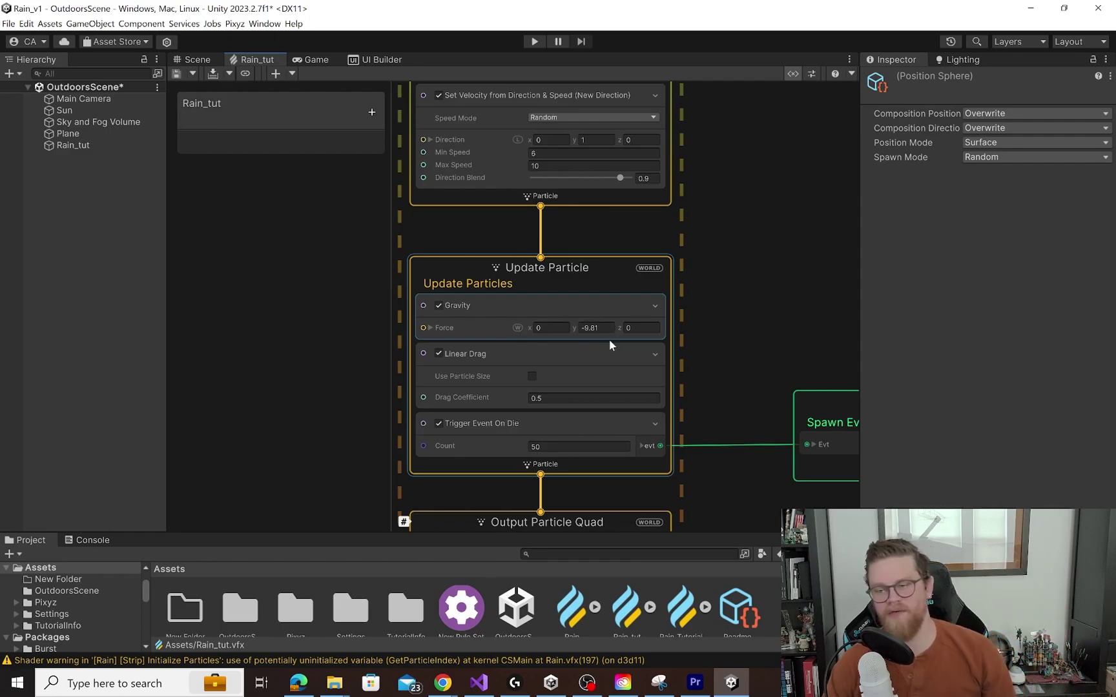
pyautogui.scroll(-1, 602, 347)
pyautogui.moveTo(776, 424); pyautogui.dragTo(723, 329, button='middle')
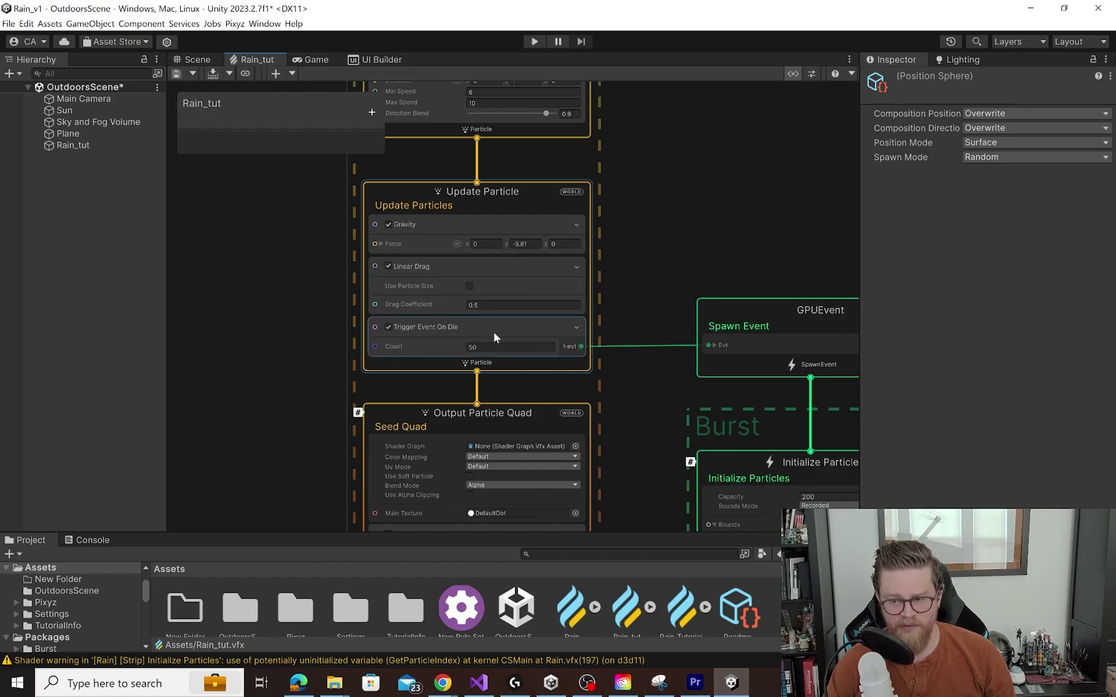
# Follow the die event into the GPUEvent and examine the Burst system's Initialize, Update and Output Particle settings
pyautogui.moveTo(645, 331); pyautogui.dragTo(472, 236, button='middle')
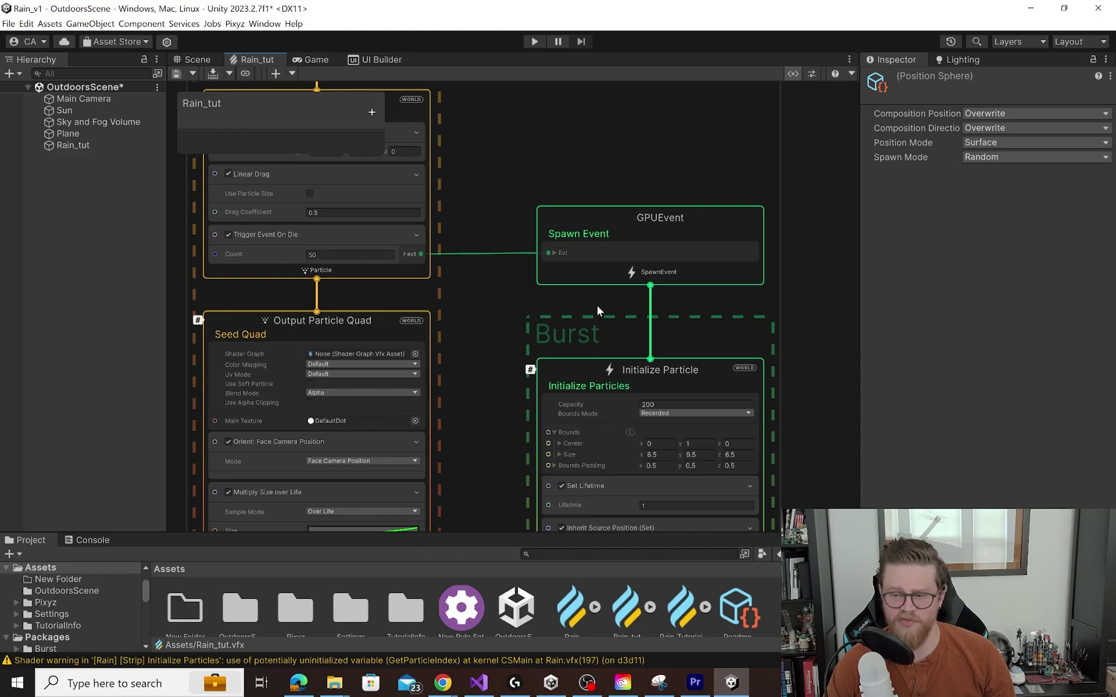
pyautogui.moveTo(515, 329); pyautogui.dragTo(480, 207, button='middle')
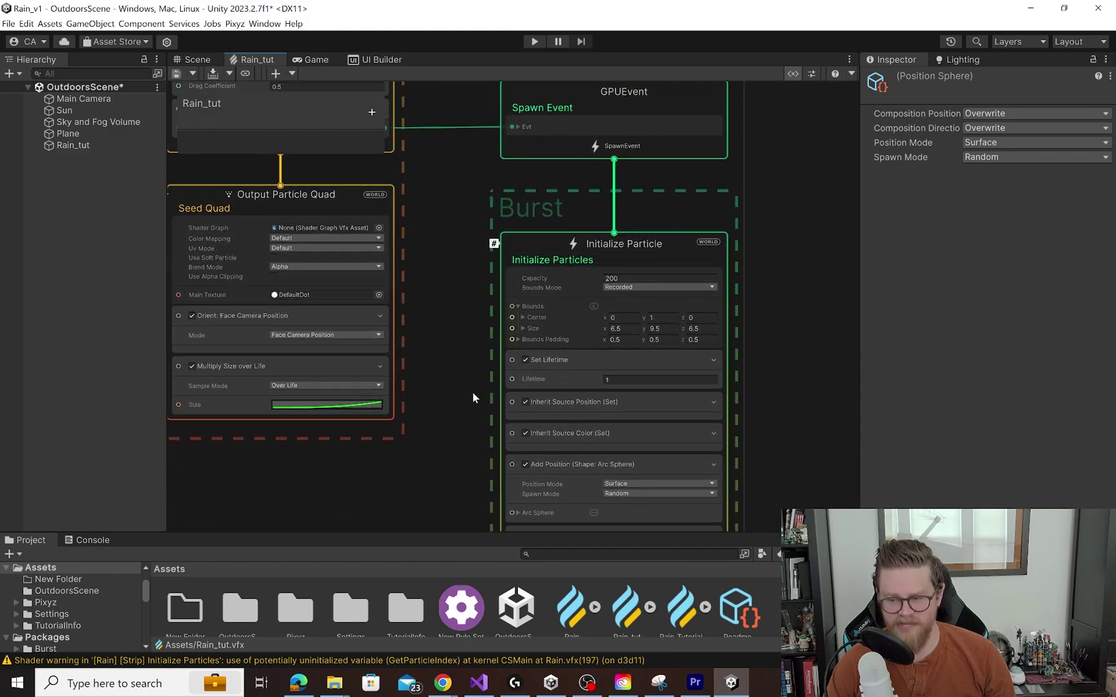
pyautogui.moveTo(463, 383); pyautogui.dragTo(462, 299, button='middle')
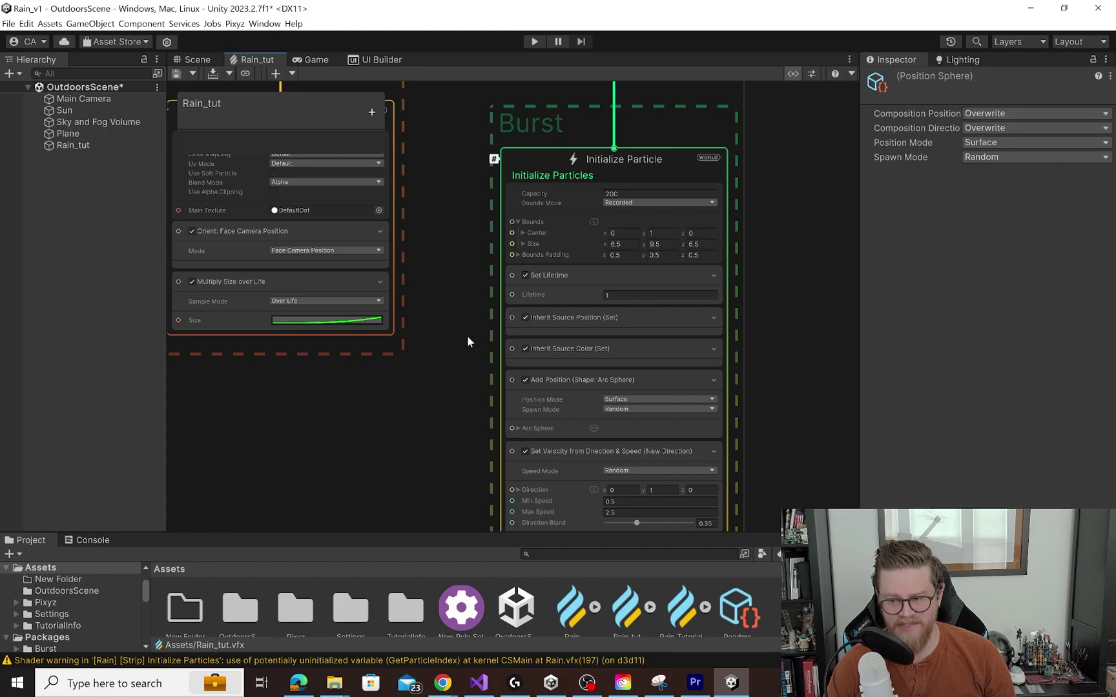
pyautogui.moveTo(468, 336); pyautogui.dragTo(422, 258, button='middle')
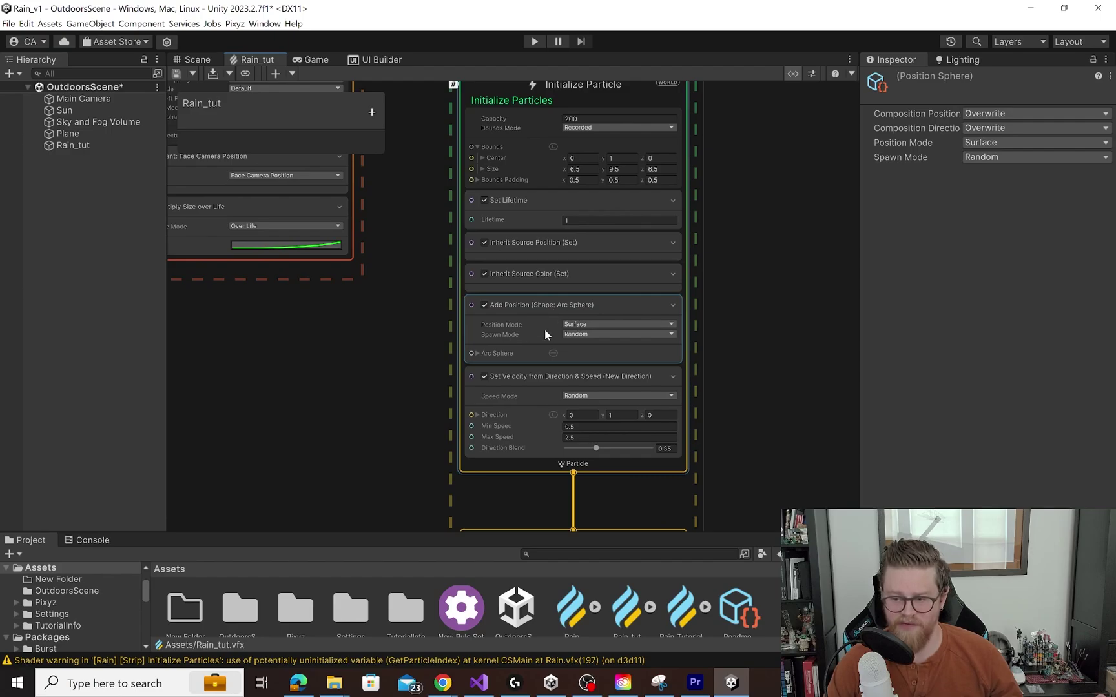
pyautogui.moveTo(545, 334)
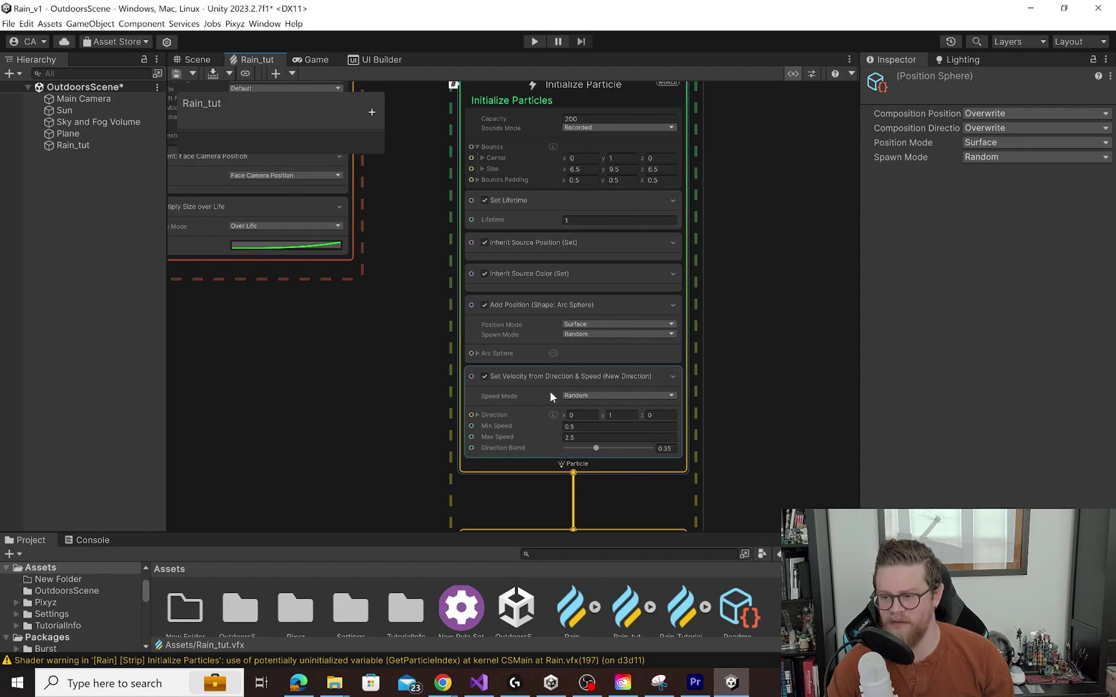
pyautogui.moveTo(470, 439); pyautogui.dragTo(419, 245, button='middle')
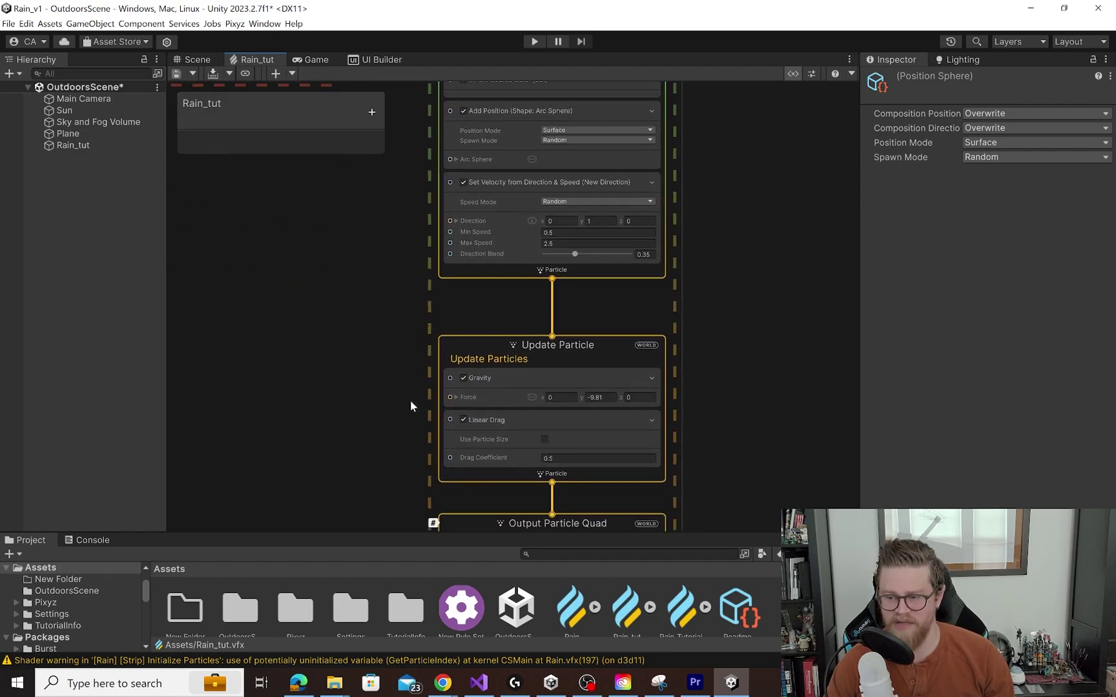
pyautogui.moveTo(409, 400); pyautogui.dragTo(408, 297, button='middle')
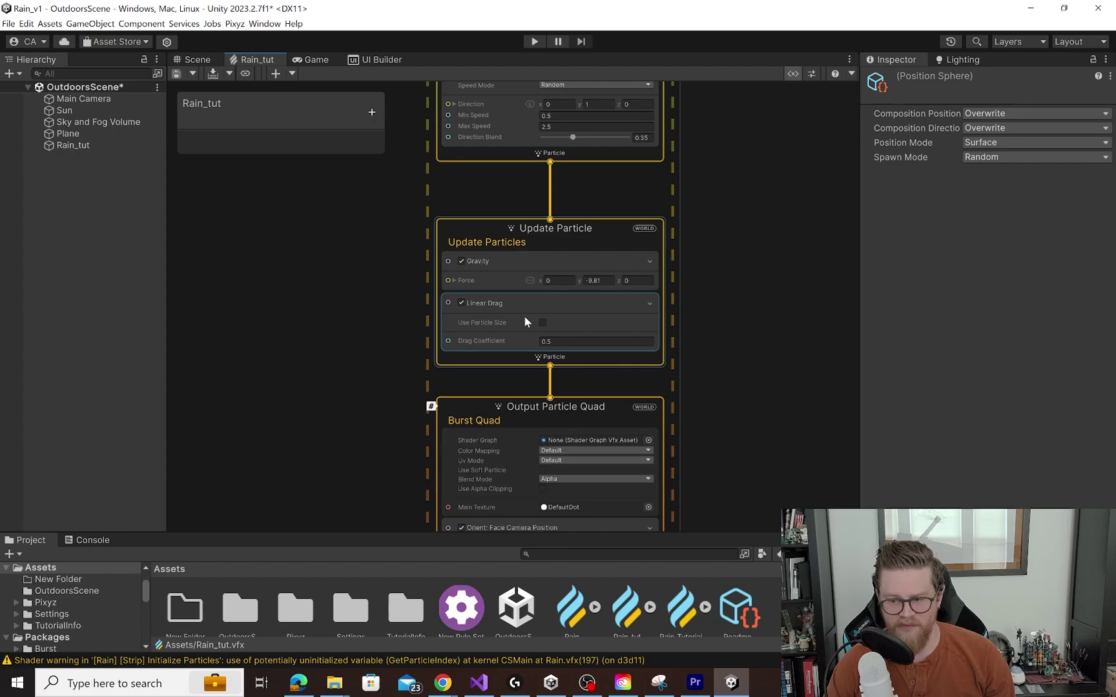
pyautogui.moveTo(367, 391); pyautogui.dragTo(352, 250, button='middle')
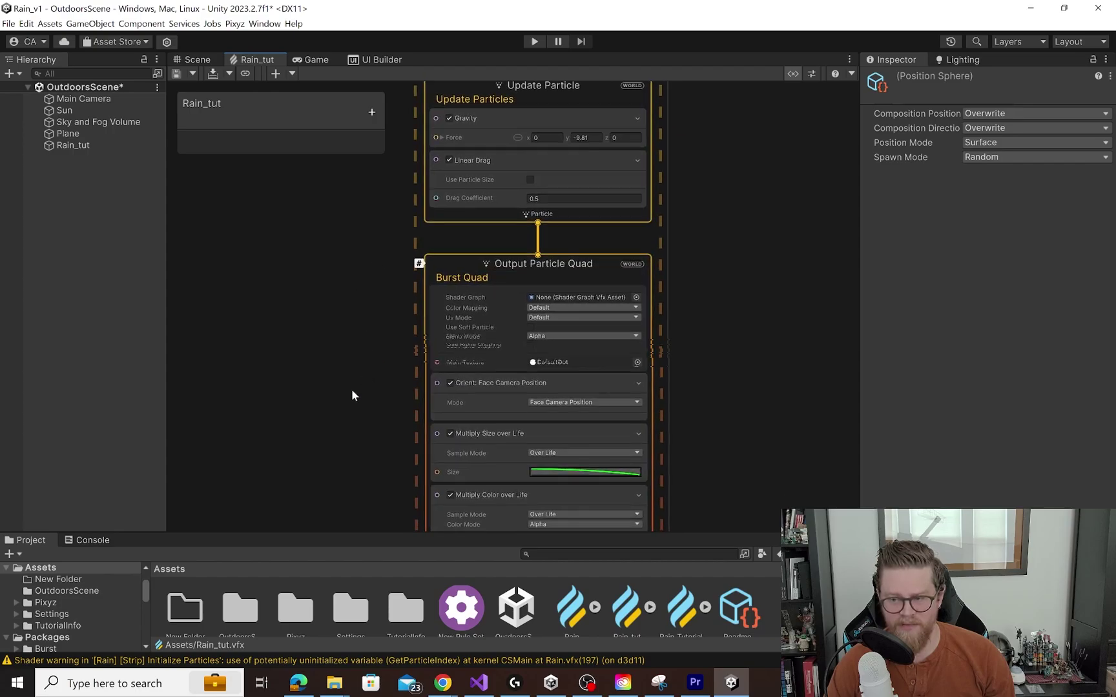
# Examine the Seed Quad output's main texture, camera orientation and size-over-life curve
pyautogui.moveTo(351, 390); pyautogui.dragTo(665, 690, button='middle')
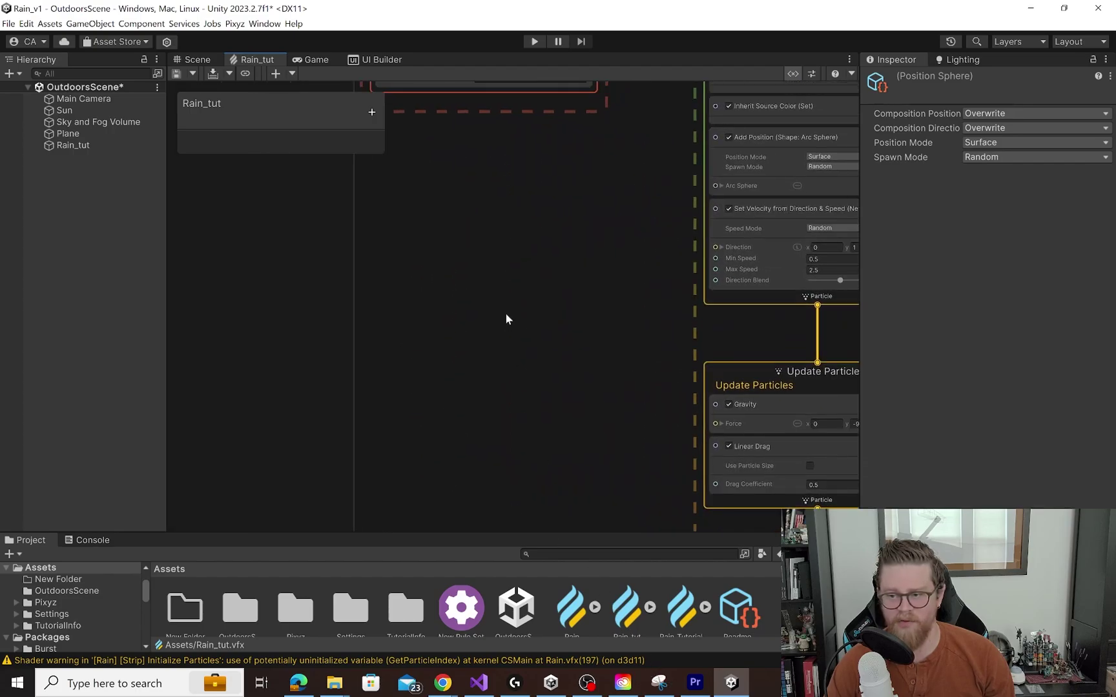
pyautogui.moveTo(506, 317); pyautogui.dragTo(515, 573, button='middle')
pyautogui.moveTo(515, 428); pyautogui.dragTo(521, 472, button='middle')
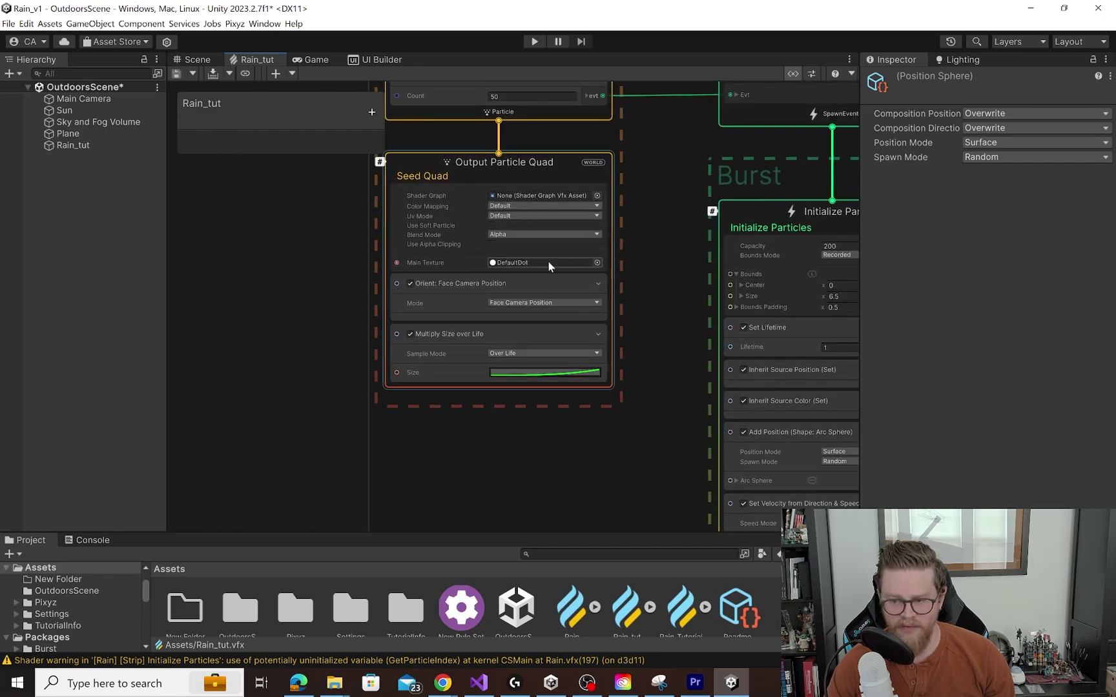
pyautogui.moveTo(652, 426); pyautogui.dragTo(640, 407, button='middle')
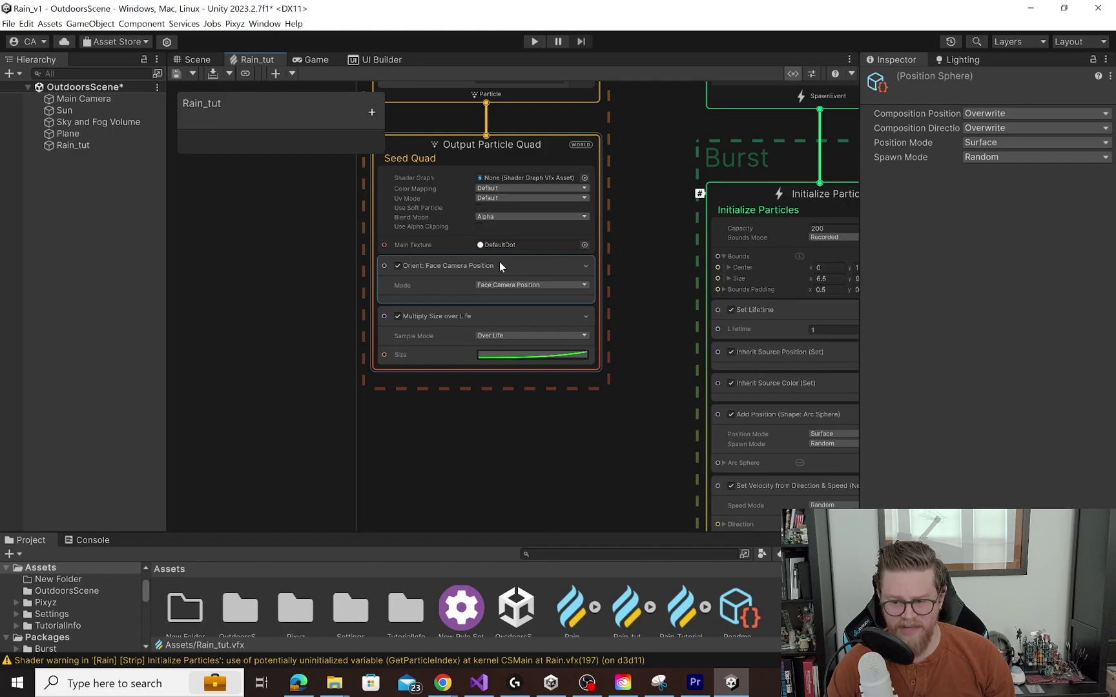
pyautogui.click(578, 356)
pyautogui.click(803, 255)
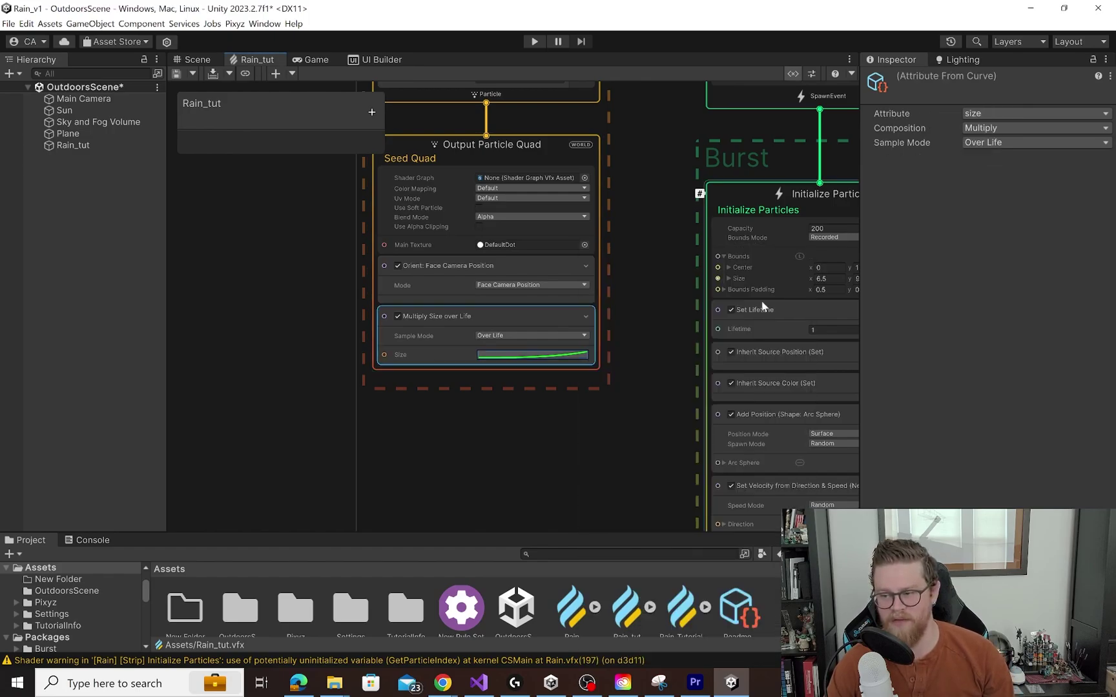
# Inspect the Burst Quad output's size-over-life curve and its color-over-life alpha gradient
pyautogui.moveTo(634, 403); pyautogui.dragTo(415, 84, button='middle')
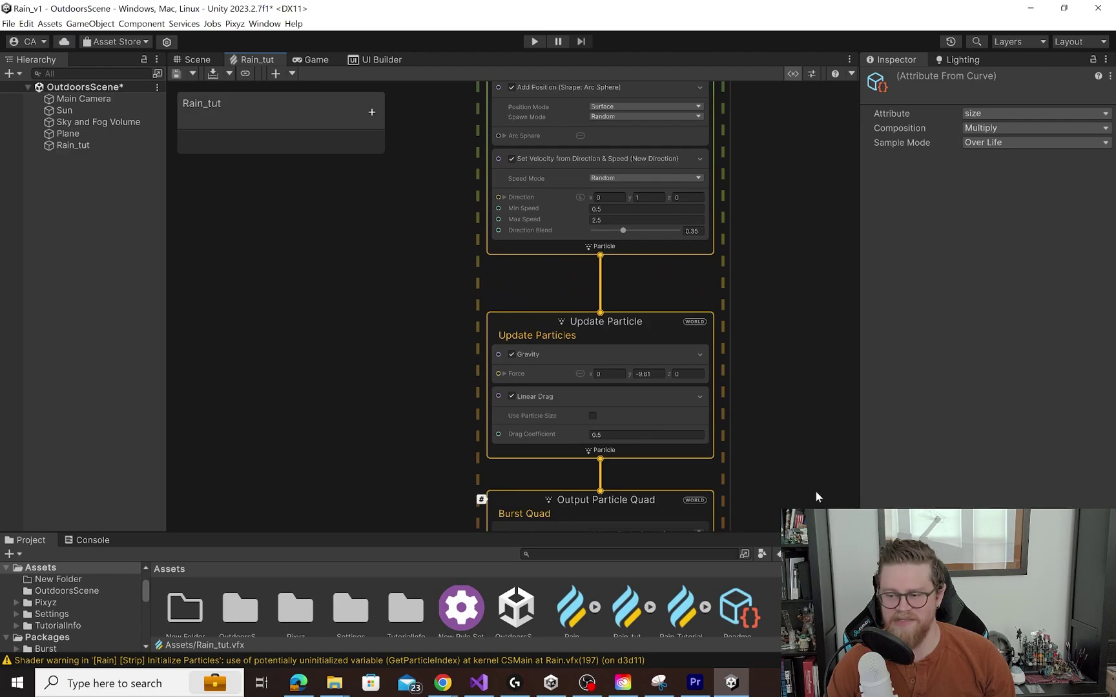
pyautogui.moveTo(815, 490); pyautogui.dragTo(794, 274, button='middle')
pyautogui.moveTo(729, 514); pyautogui.dragTo(695, 420, button='middle')
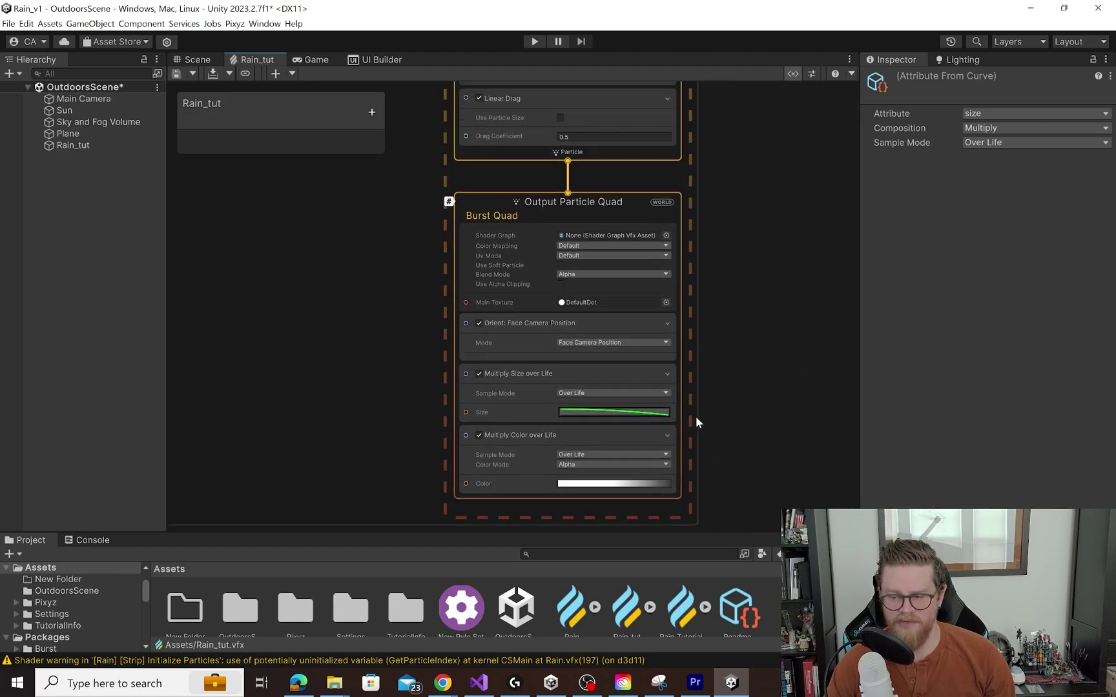
pyautogui.click(657, 417)
pyautogui.click(879, 255)
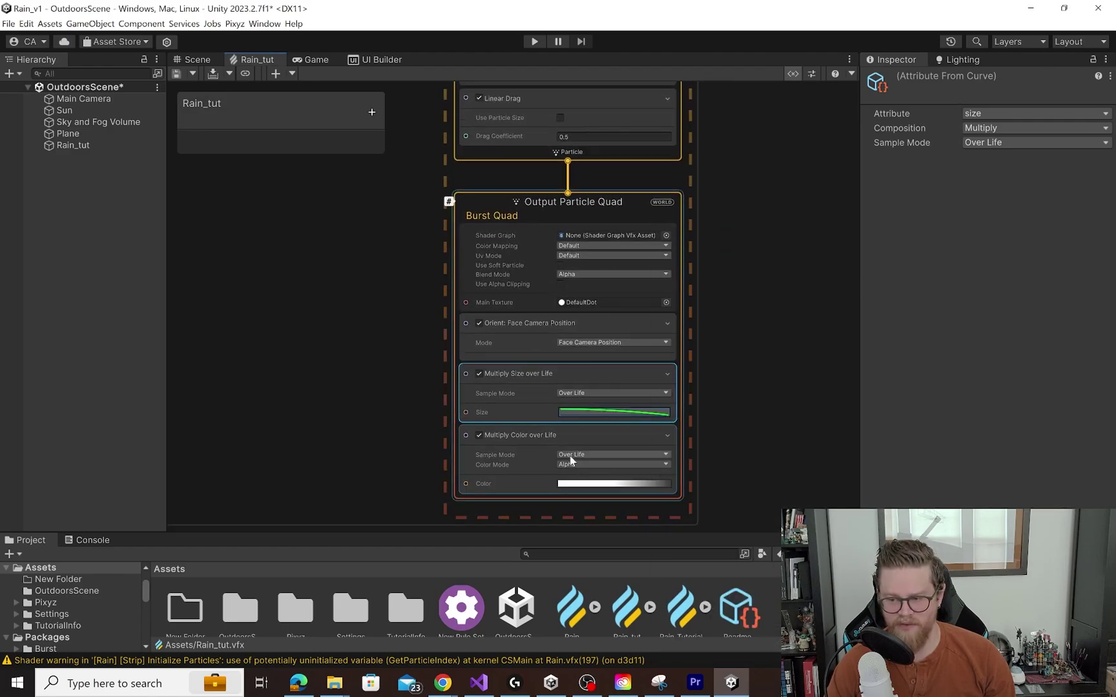
pyautogui.click(578, 484)
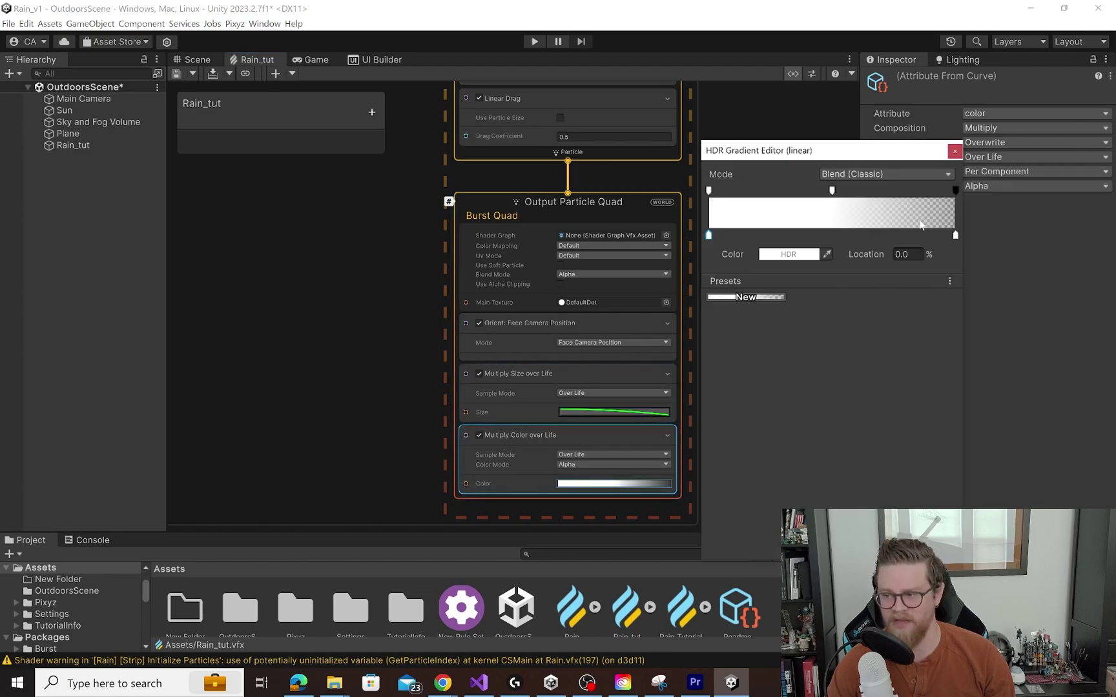
pyautogui.click(955, 149)
# Review the graph from the Burst Quad output back up to the Heads Initialize Particle context
pyautogui.moveTo(421, 342); pyautogui.dragTo(460, 522, button='middle')
pyautogui.moveTo(441, 368); pyautogui.dragTo(500, 515, button='middle')
pyautogui.moveTo(499, 281); pyautogui.dragTo(564, 444, button='middle')
pyautogui.moveTo(539, 263); pyautogui.dragTo(595, 406, button='middle')
pyautogui.moveTo(581, 318); pyautogui.dragTo(584, 385, button='middle')
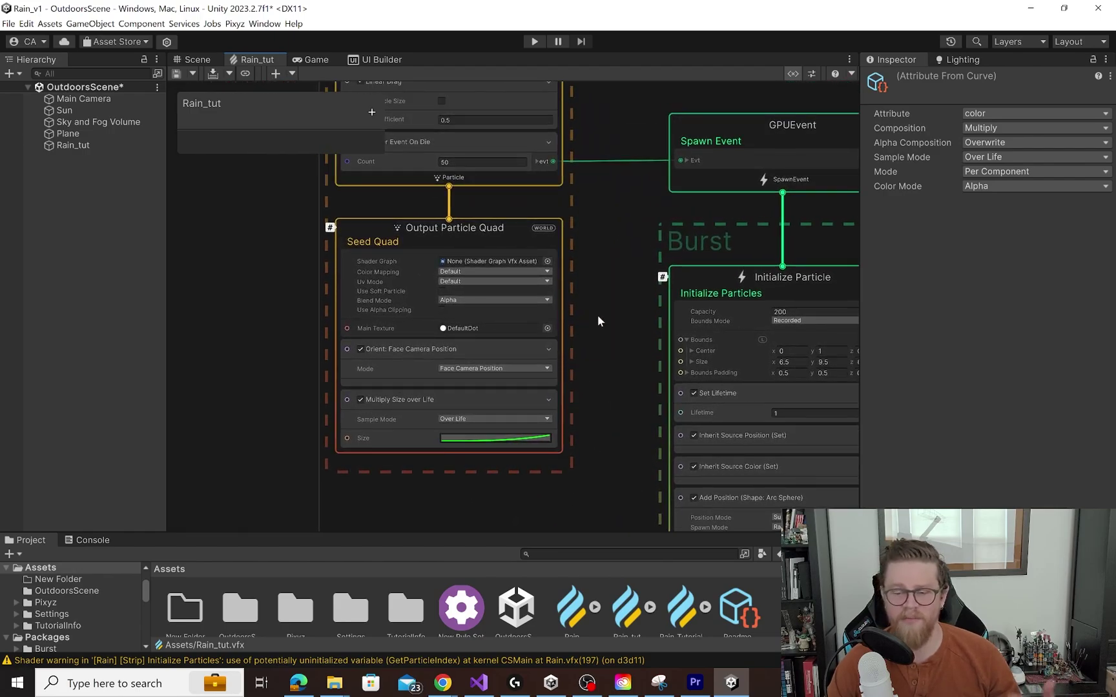
pyautogui.moveTo(602, 263); pyautogui.dragTo(642, 406, button='middle')
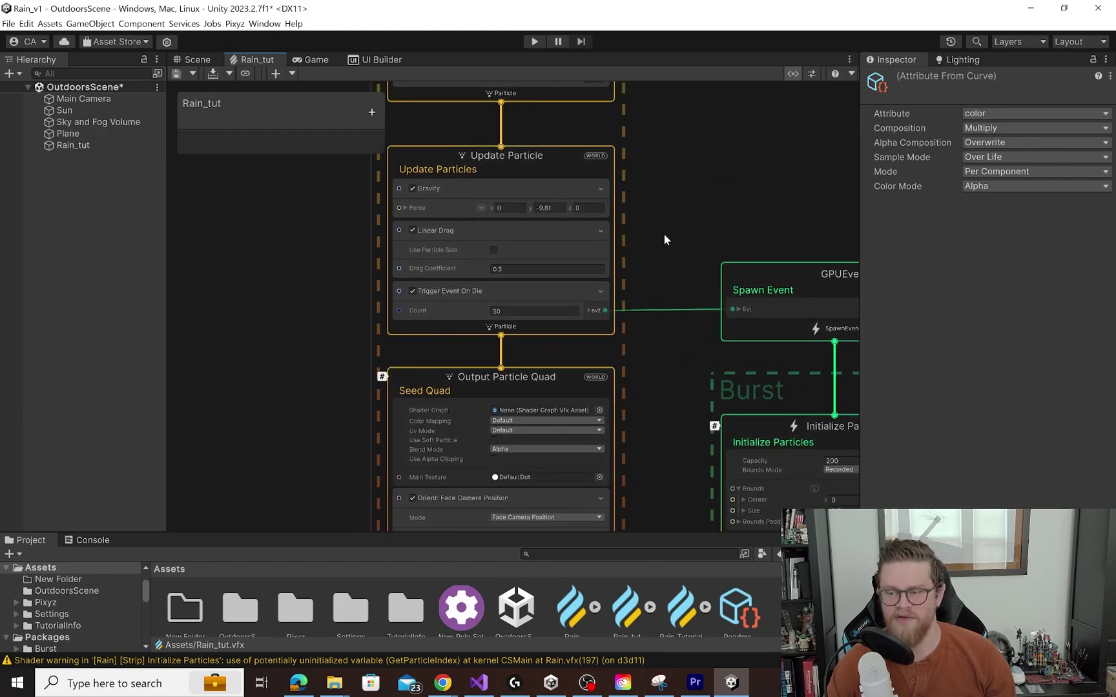
pyautogui.moveTo(671, 242); pyautogui.dragTo(697, 294, button='middle')
pyautogui.moveTo(694, 222); pyautogui.dragTo(698, 369, button='middle')
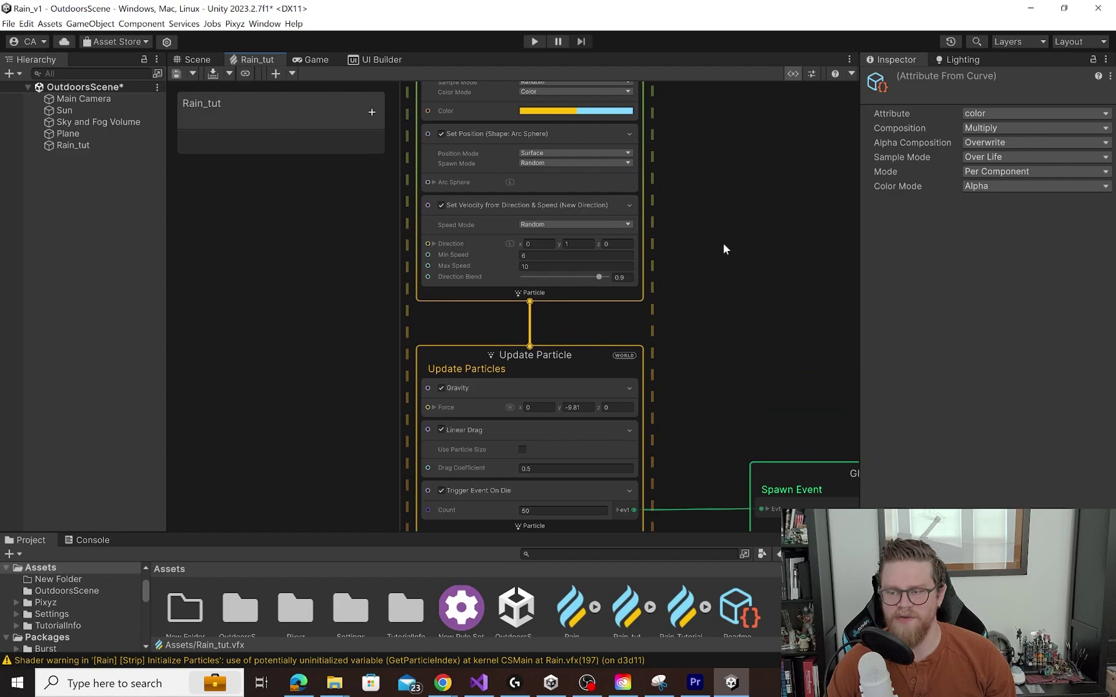
pyautogui.moveTo(724, 248); pyautogui.dragTo(731, 373, button='middle')
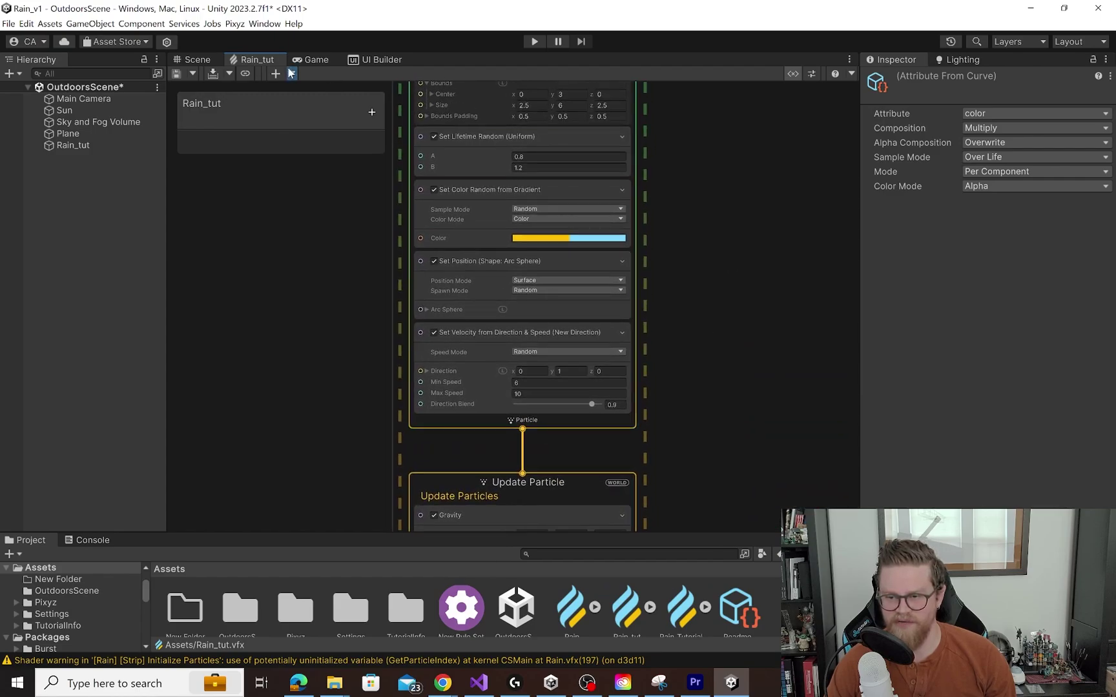
# Dock the Rain_tut graph beside the Scene view and enlarge both by shrinking the Project, Inspector and Hierarchy areas
pyautogui.moveTo(262, 65); pyautogui.dragTo(471, 239)
pyautogui.moveTo(614, 230); pyautogui.dragTo(520, 306, button='middle')
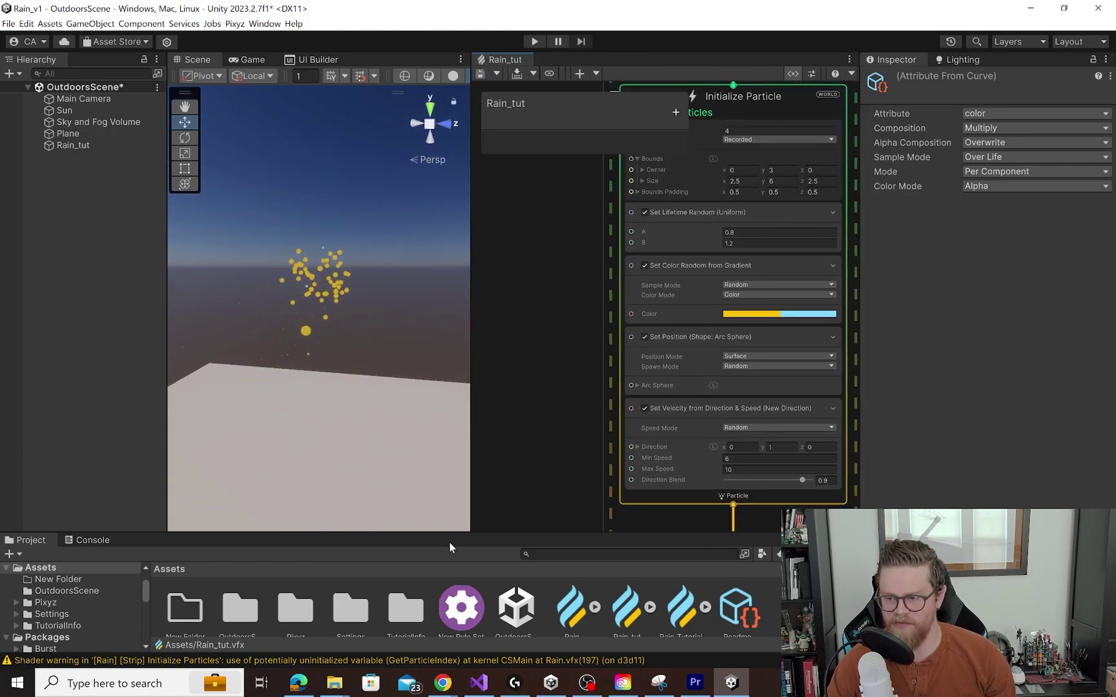
pyautogui.moveTo(554, 533); pyautogui.dragTo(560, 583)
pyautogui.moveTo(854, 428); pyautogui.dragTo(1023, 383)
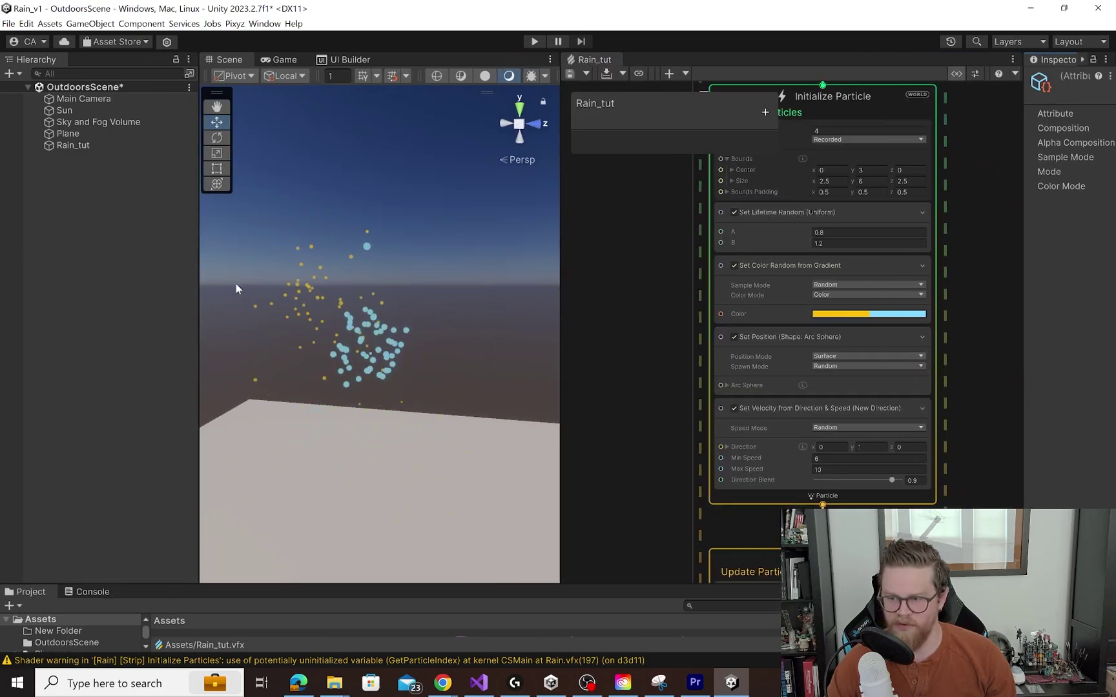
pyautogui.moveTo(199, 270); pyautogui.dragTo(150, 271)
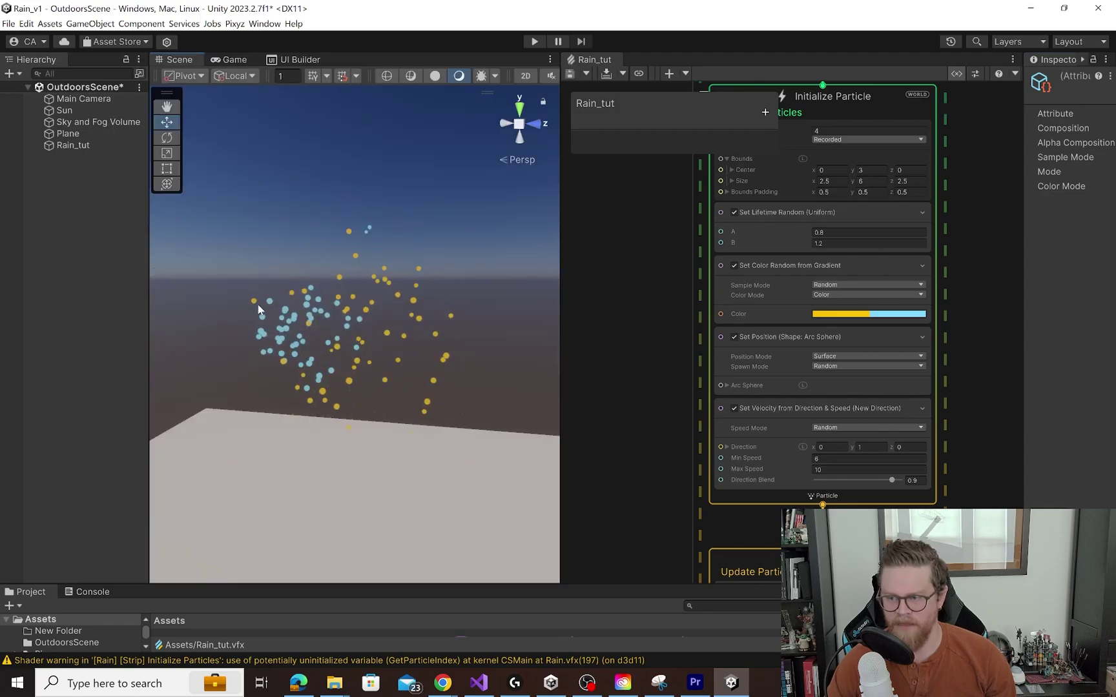
# Set both the A and B values of the random lifetime to 1 in the Heads Initialize Particle context
pyautogui.moveTo(628, 294); pyautogui.dragTo(618, 554, button='middle')
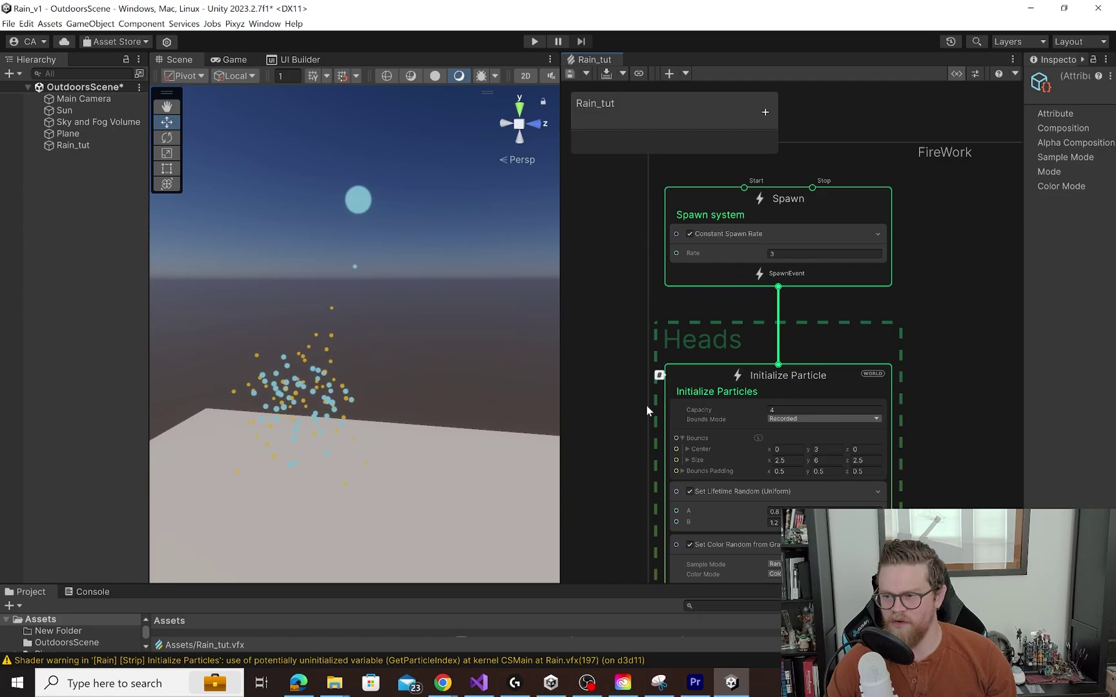
pyautogui.moveTo(661, 382)
pyautogui.moveTo(643, 386); pyautogui.dragTo(645, 342, button='middle')
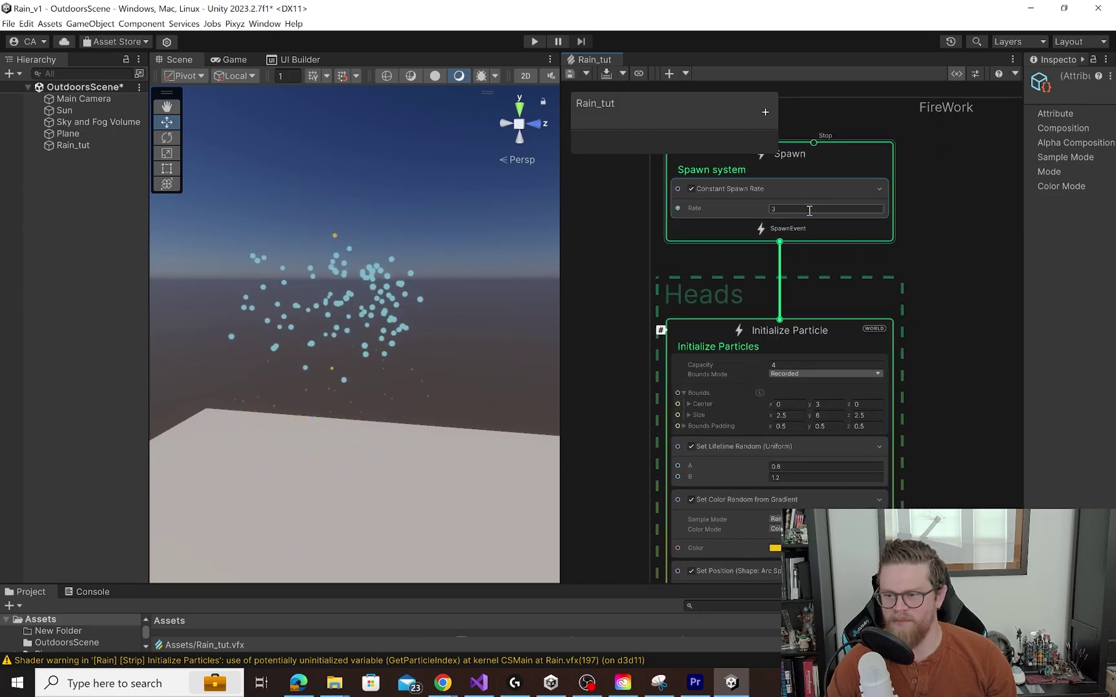
pyautogui.moveTo(624, 439); pyautogui.dragTo(634, 315, button='middle')
pyautogui.moveTo(635, 384); pyautogui.dragTo(623, 297, button='middle')
pyautogui.scroll(1, 623, 297)
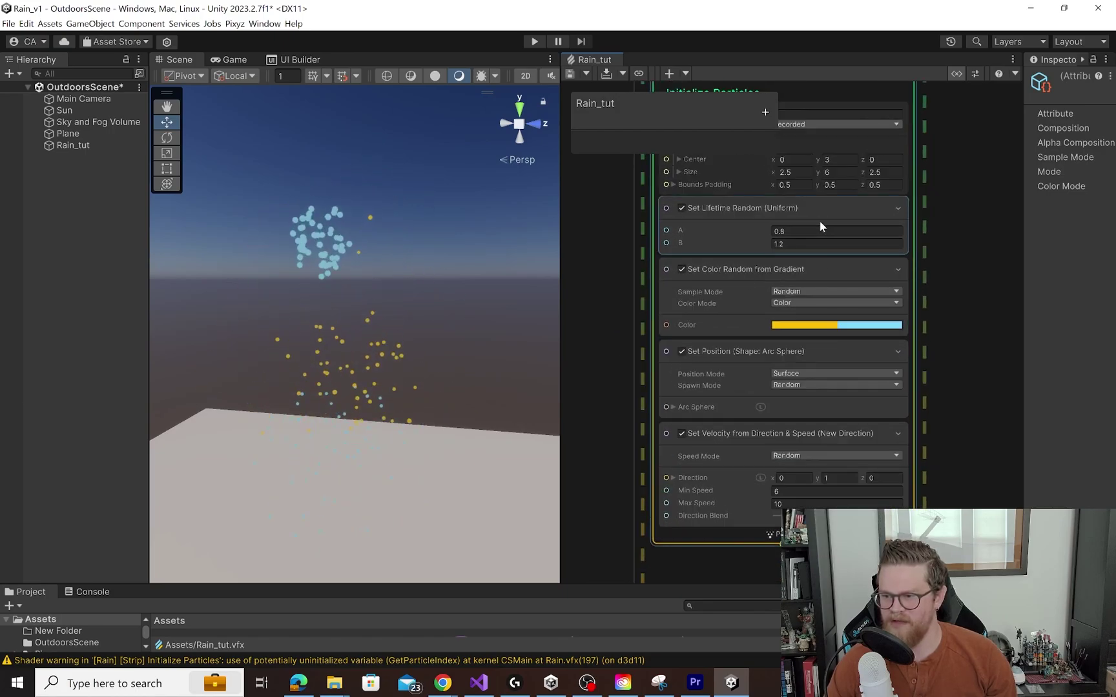
pyautogui.click(800, 227)
pyautogui.write('1')
pyautogui.press('Tab')
pyautogui.write('1')
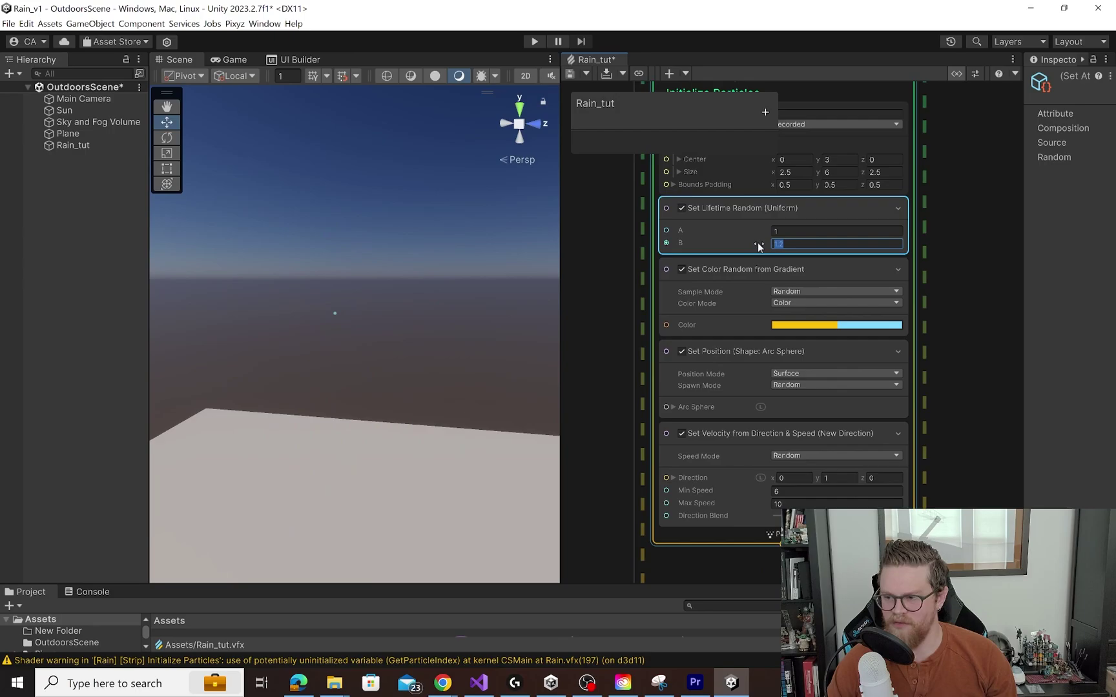
pyautogui.press('Tab')
pyautogui.click(615, 288)
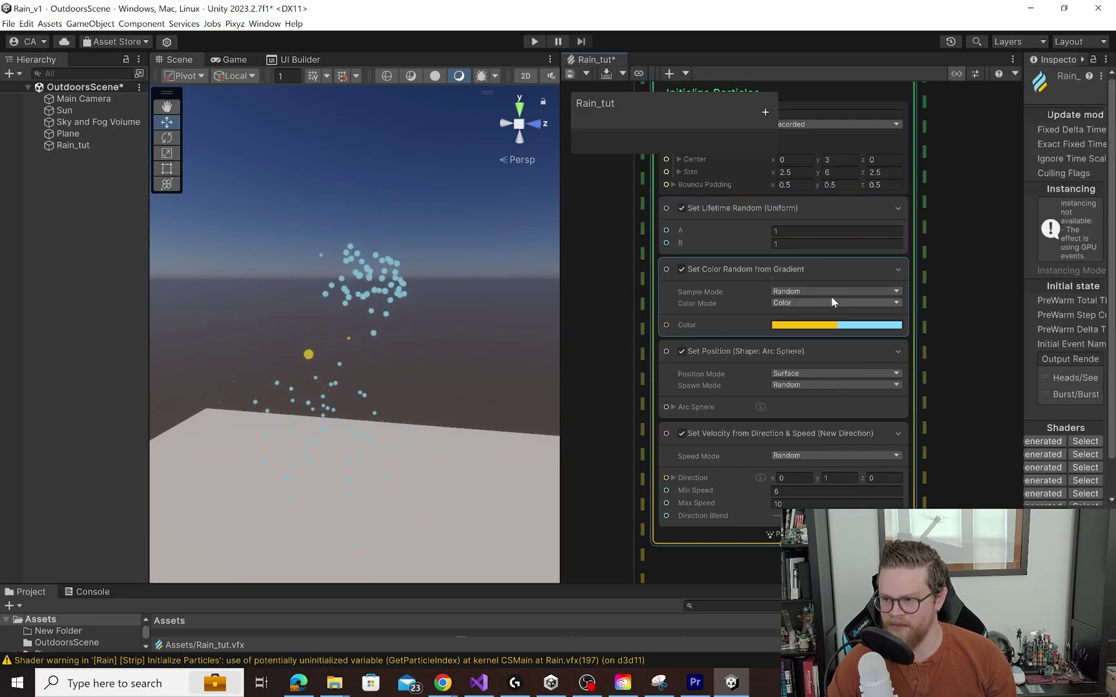
# Switch the Heads random color gradient to Blend (Classic) mode and move its yellow key to location 0%
pyautogui.click(811, 326)
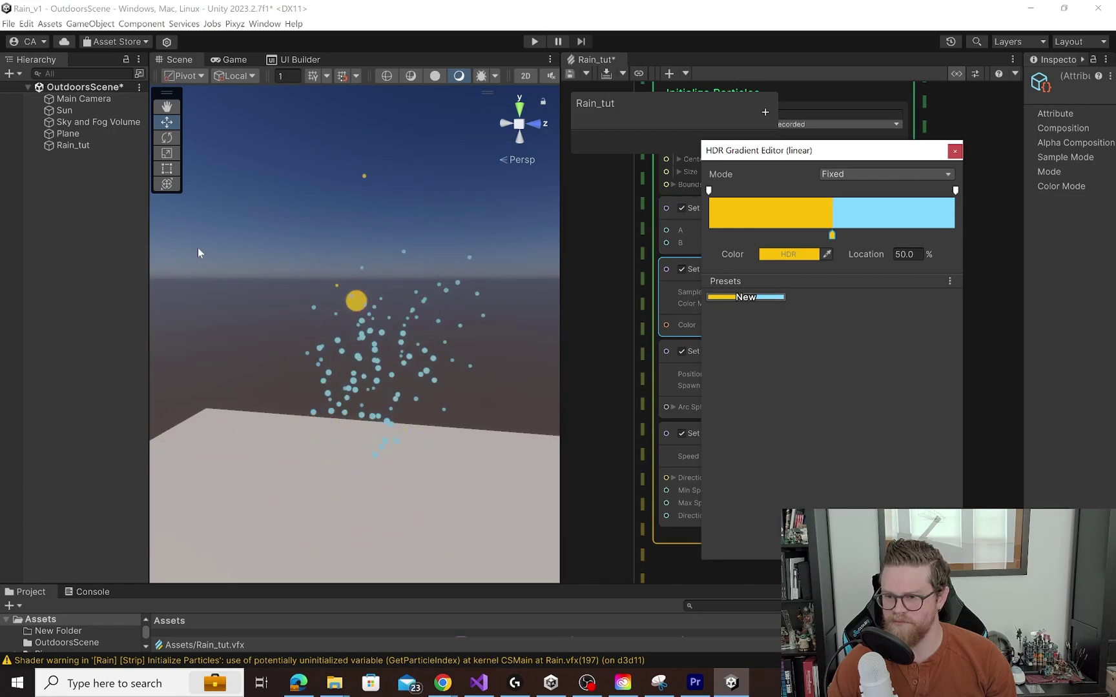
pyautogui.click(583, 227)
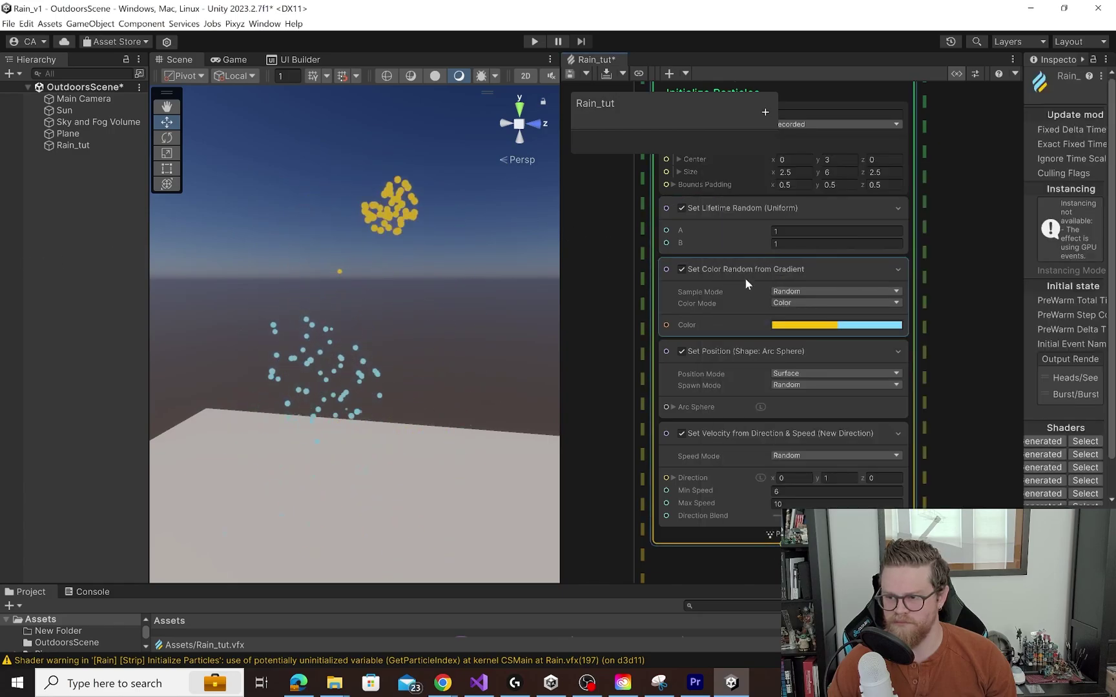
pyautogui.click(765, 275)
pyautogui.click(814, 326)
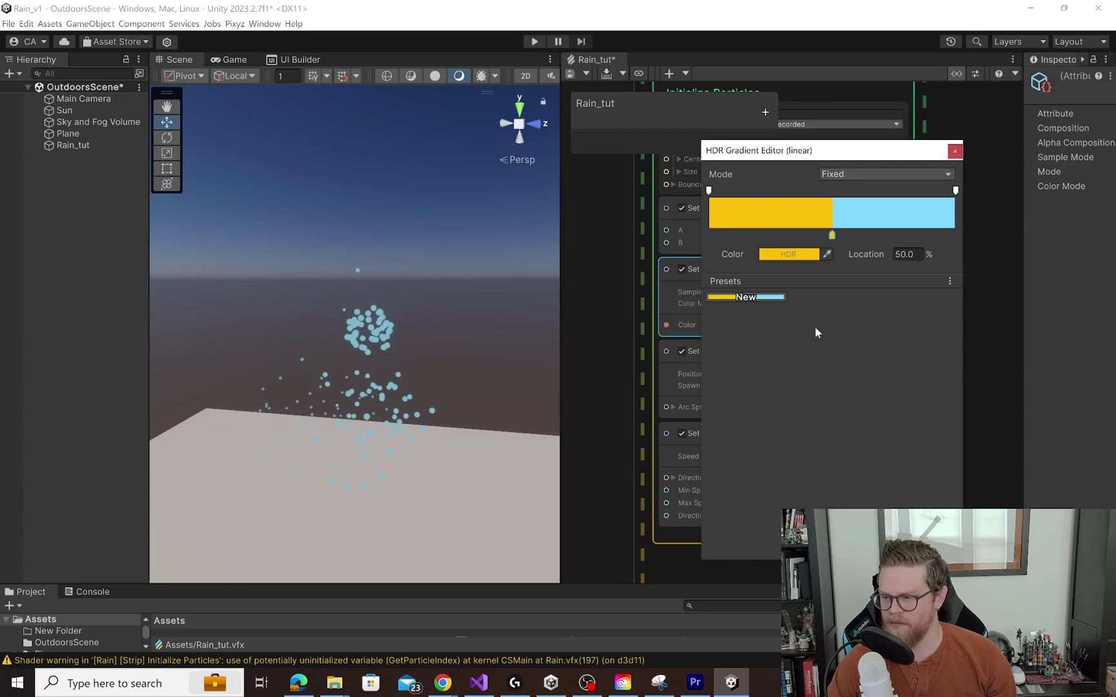
pyautogui.click(851, 181)
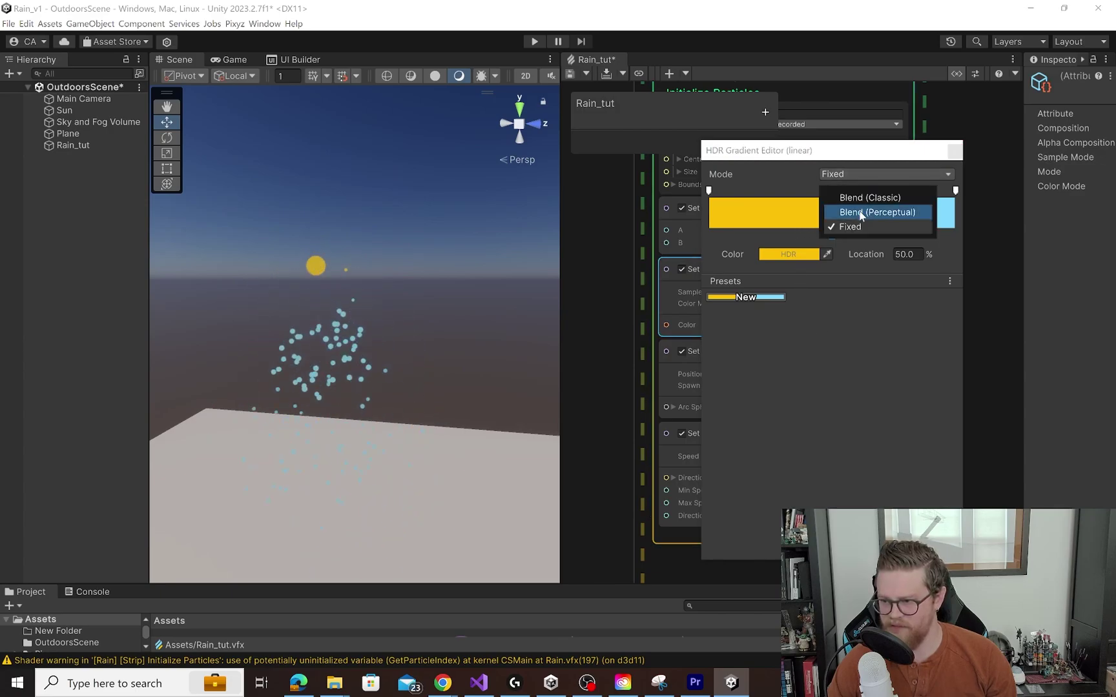
pyautogui.click(877, 201)
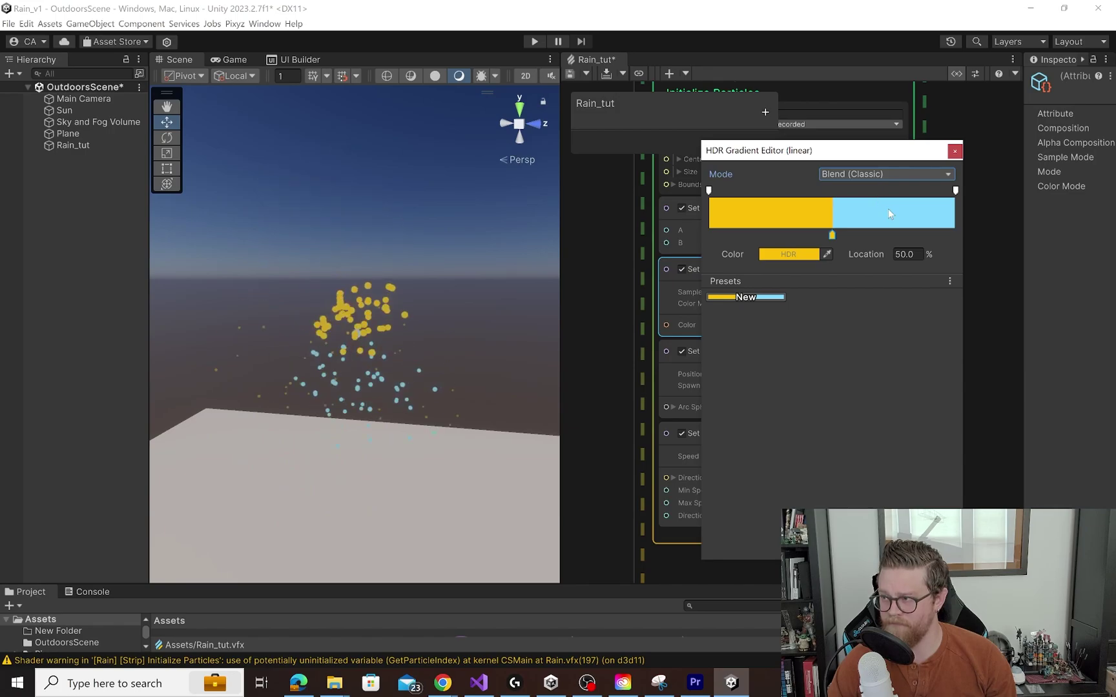
pyautogui.click(832, 234)
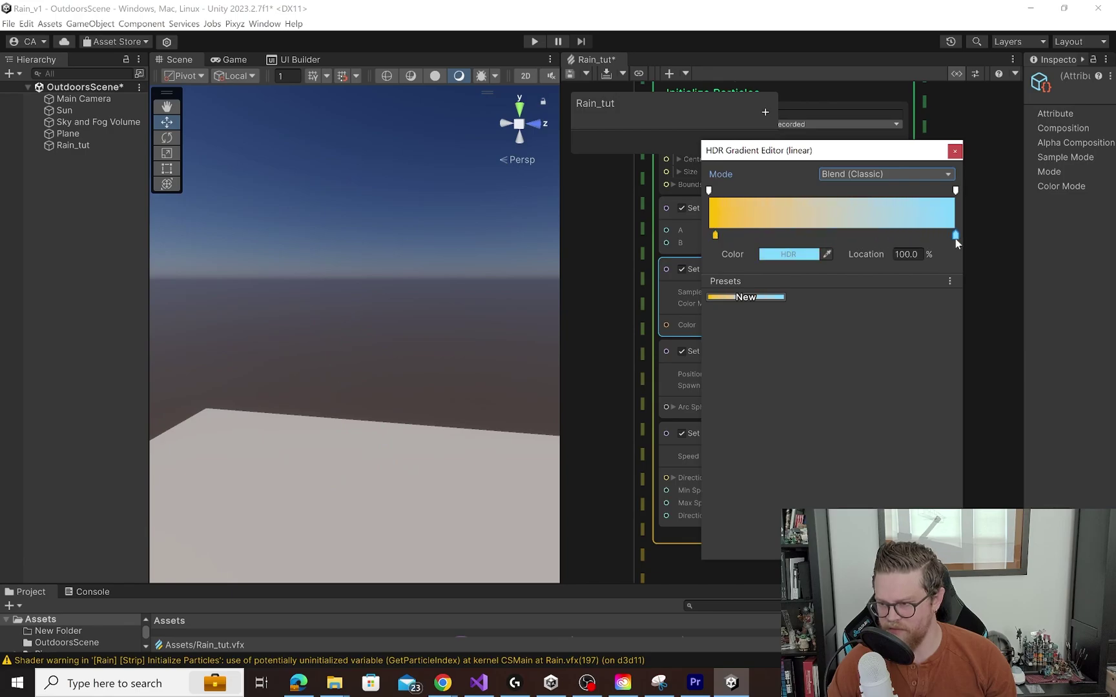
pyautogui.moveTo(693, 237); pyautogui.dragTo(688, 237)
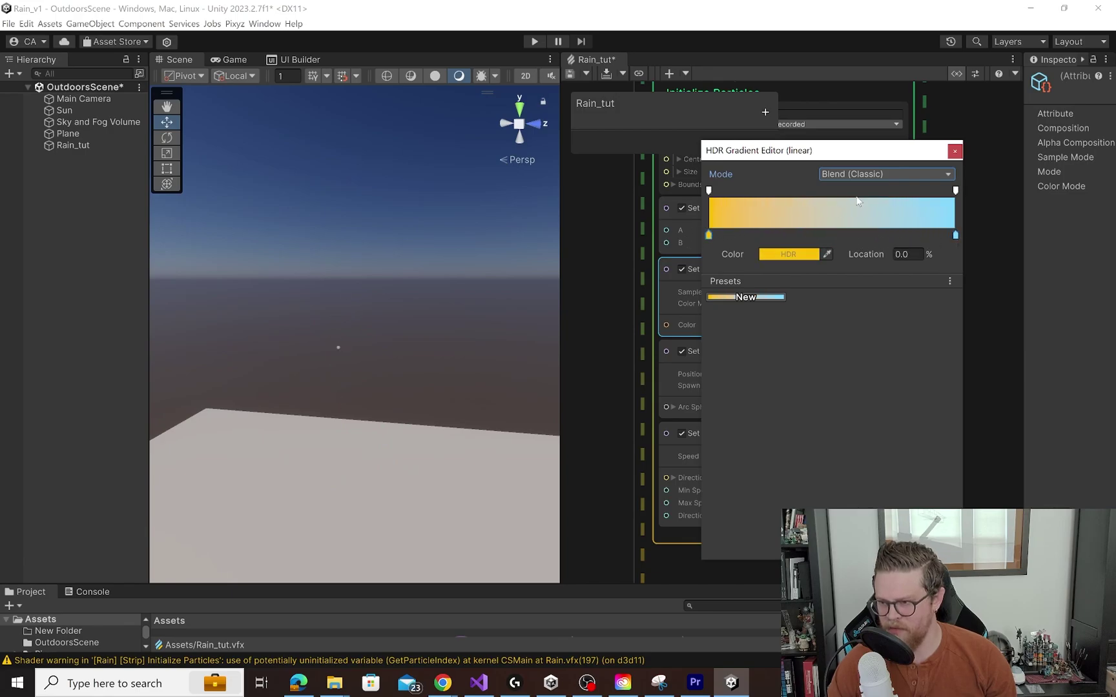
# Add an alpha key at about 44.9% and a color key at about 45.6%, and recolor the gradient's yellow start key to saturated blue
pyautogui.click(820, 191)
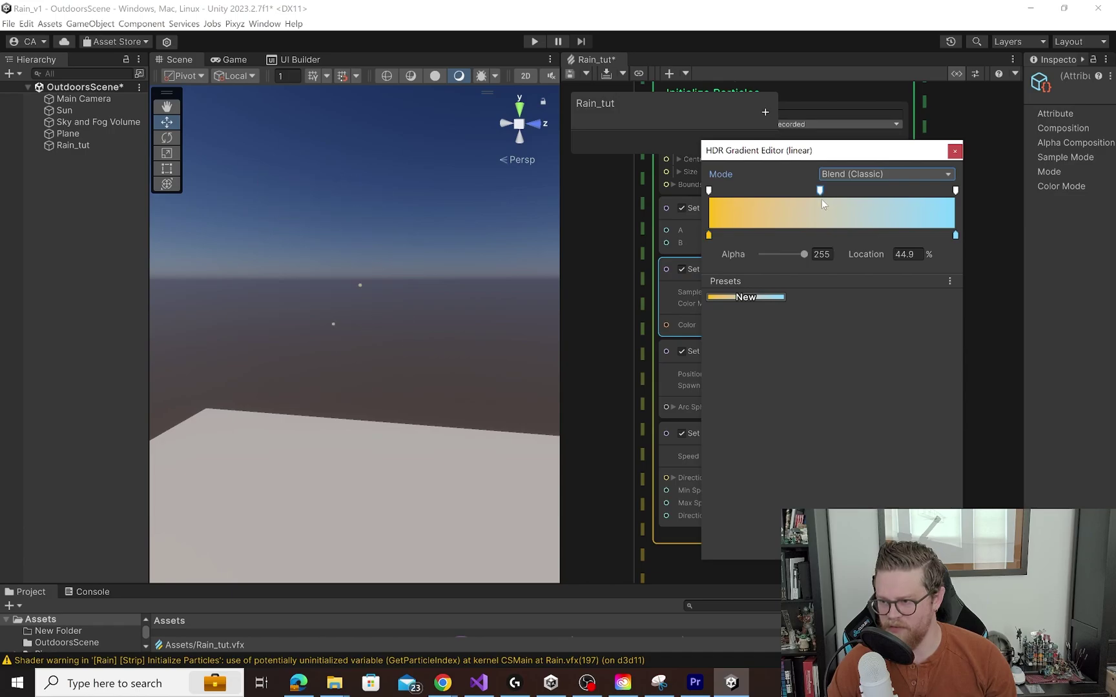
pyautogui.click(821, 235)
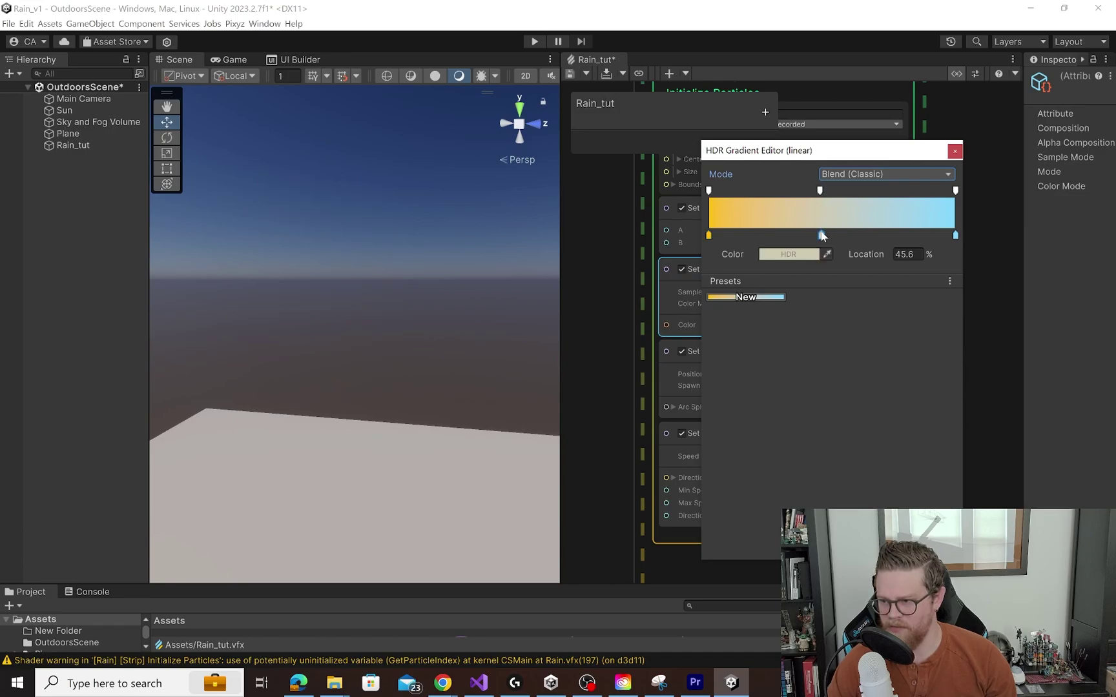
pyautogui.doubleClick(708, 236)
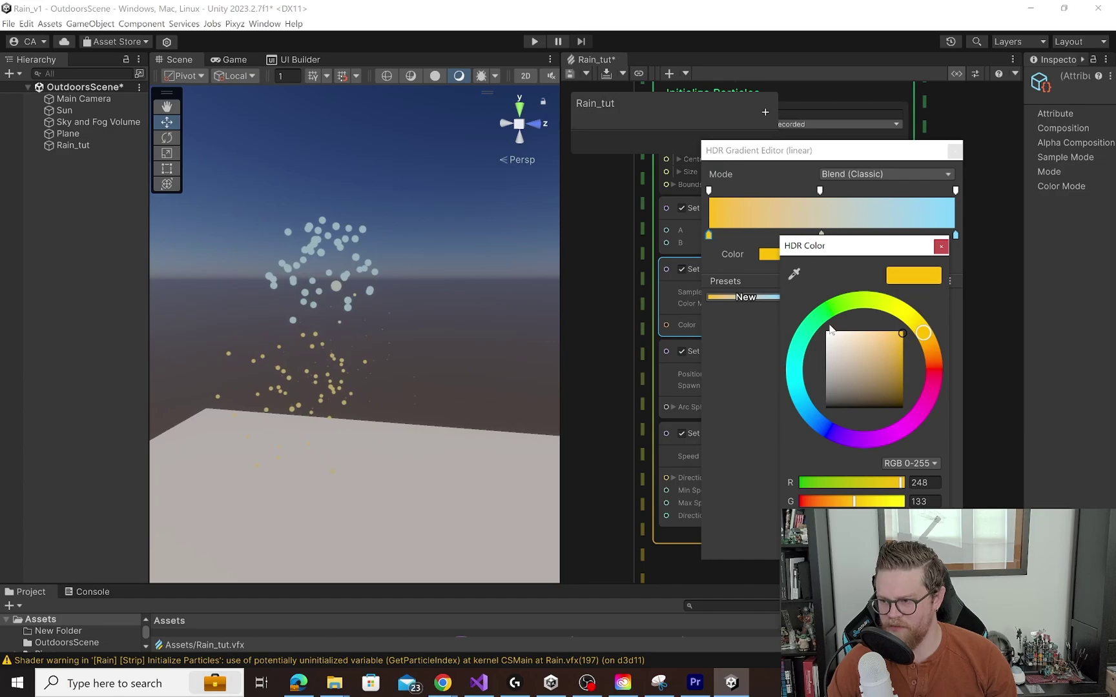
pyautogui.moveTo(815, 421); pyautogui.dragTo(832, 431)
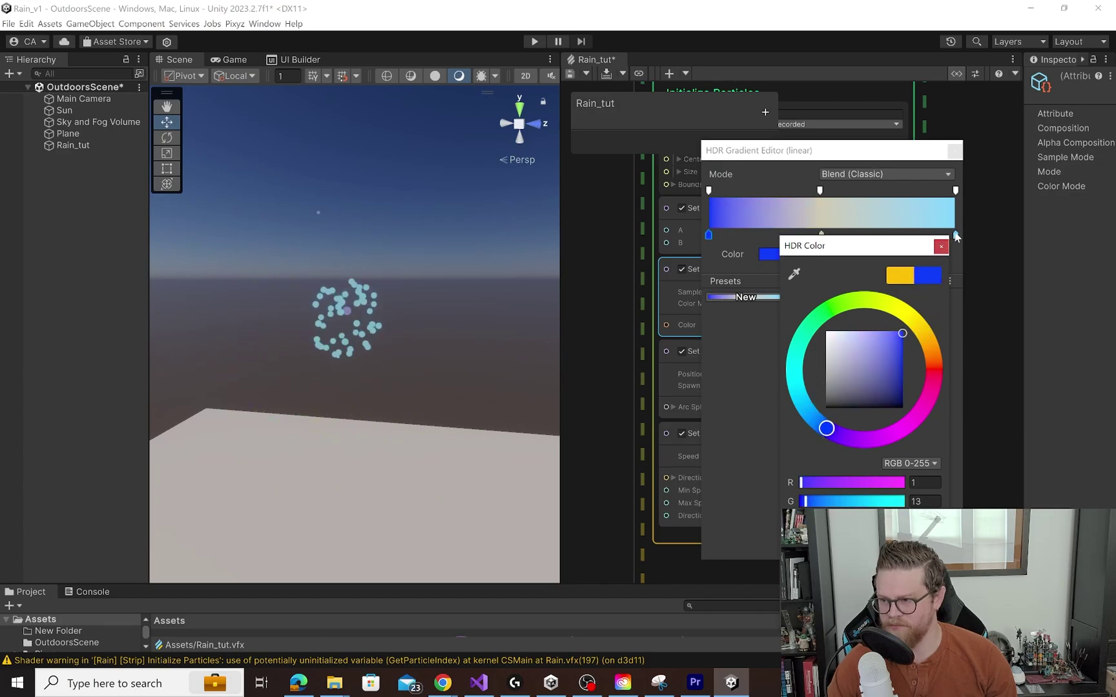
pyautogui.click(941, 246)
pyautogui.click(885, 174)
pyautogui.click(807, 235)
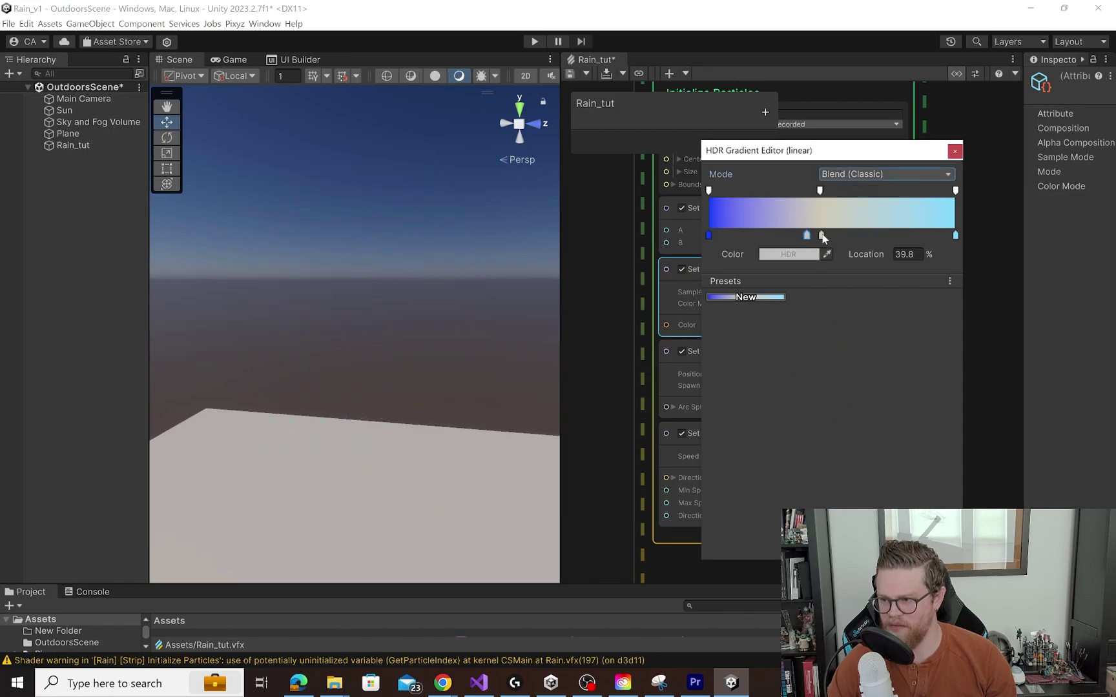
pyautogui.press('Delete')
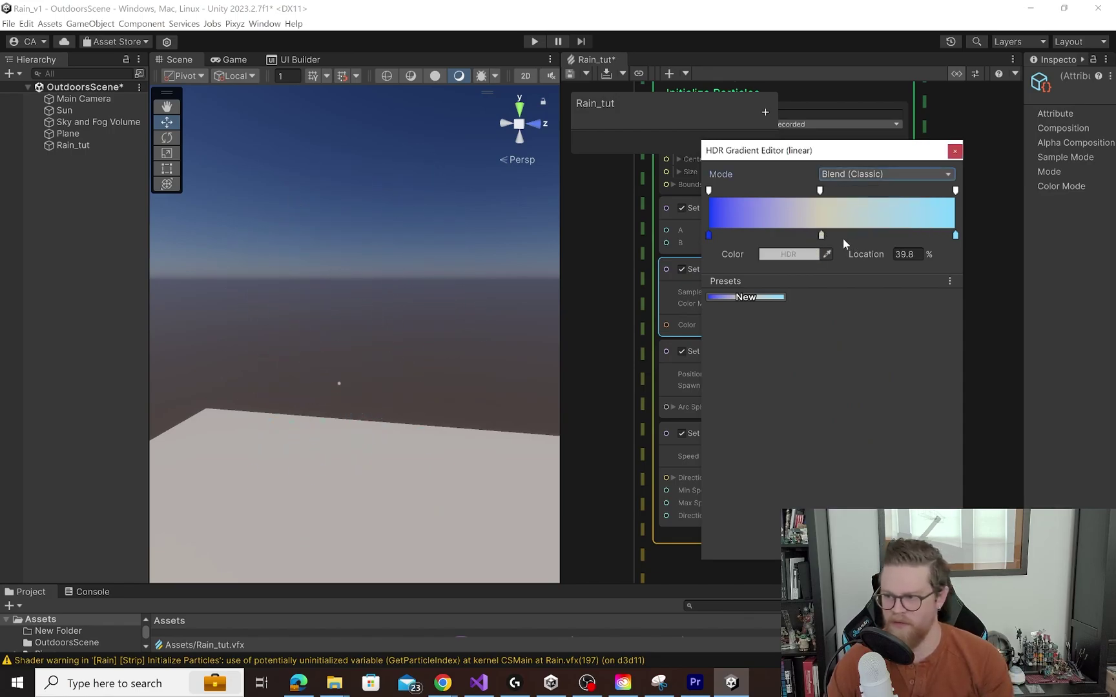
# Recolor the gradient's middle color key to a muted blue with R 52 and G 87, and close the gradient editor
pyautogui.click(800, 254)
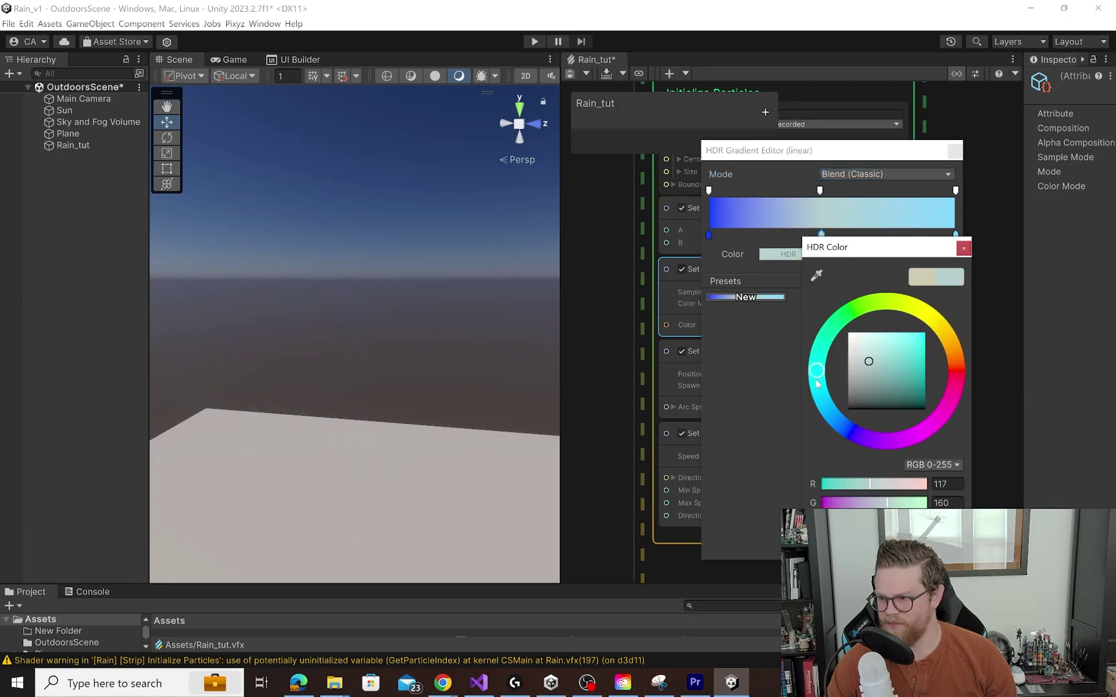
pyautogui.click(823, 404)
pyautogui.click(886, 364)
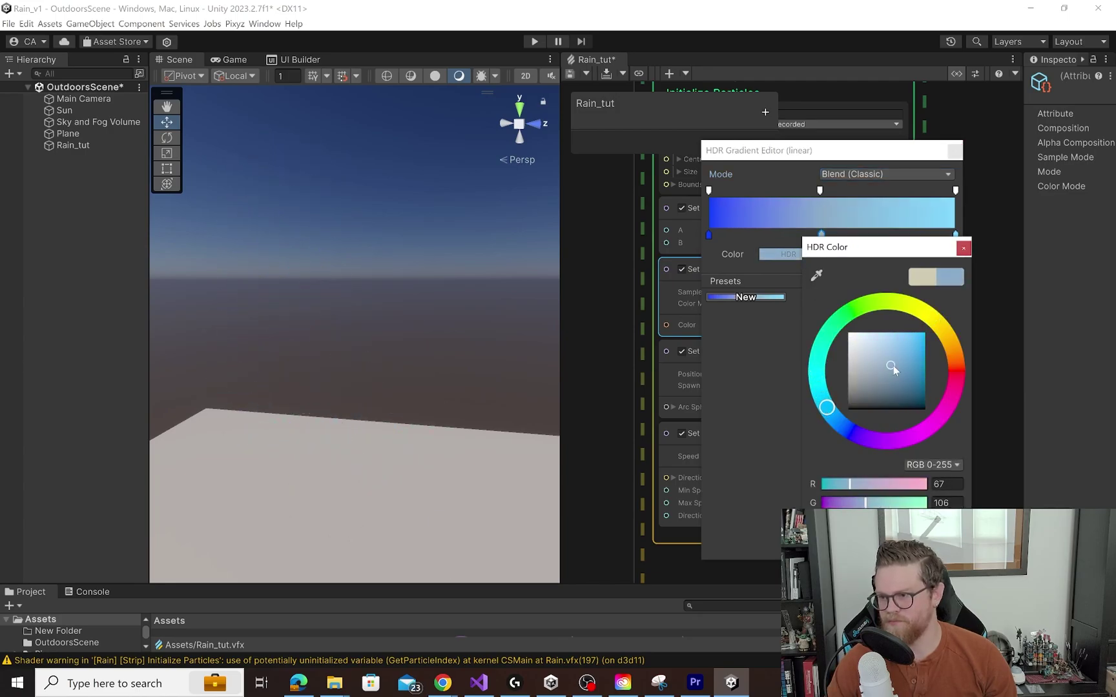
pyautogui.moveTo(893, 368); pyautogui.dragTo(893, 372)
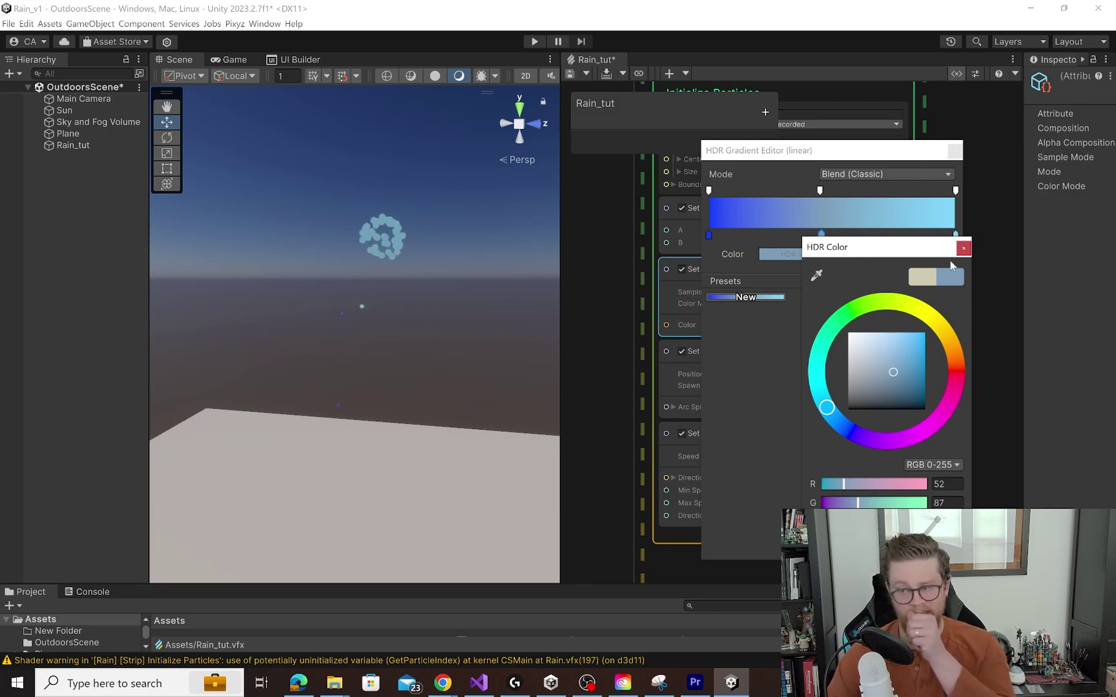
pyautogui.click(963, 248)
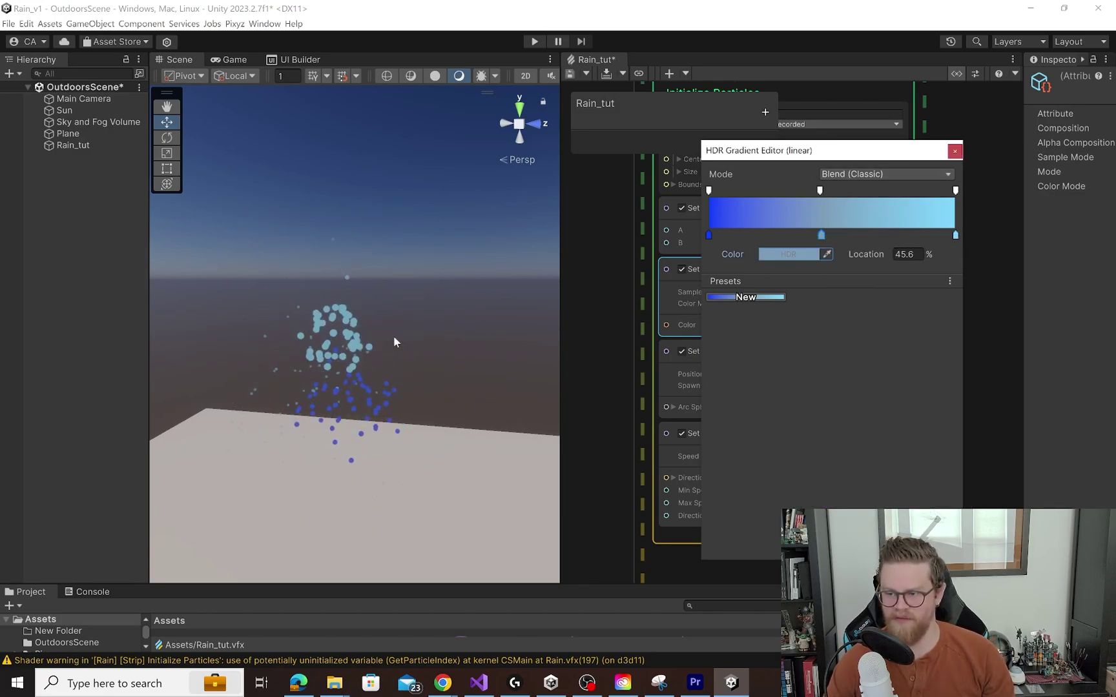
pyautogui.click(955, 152)
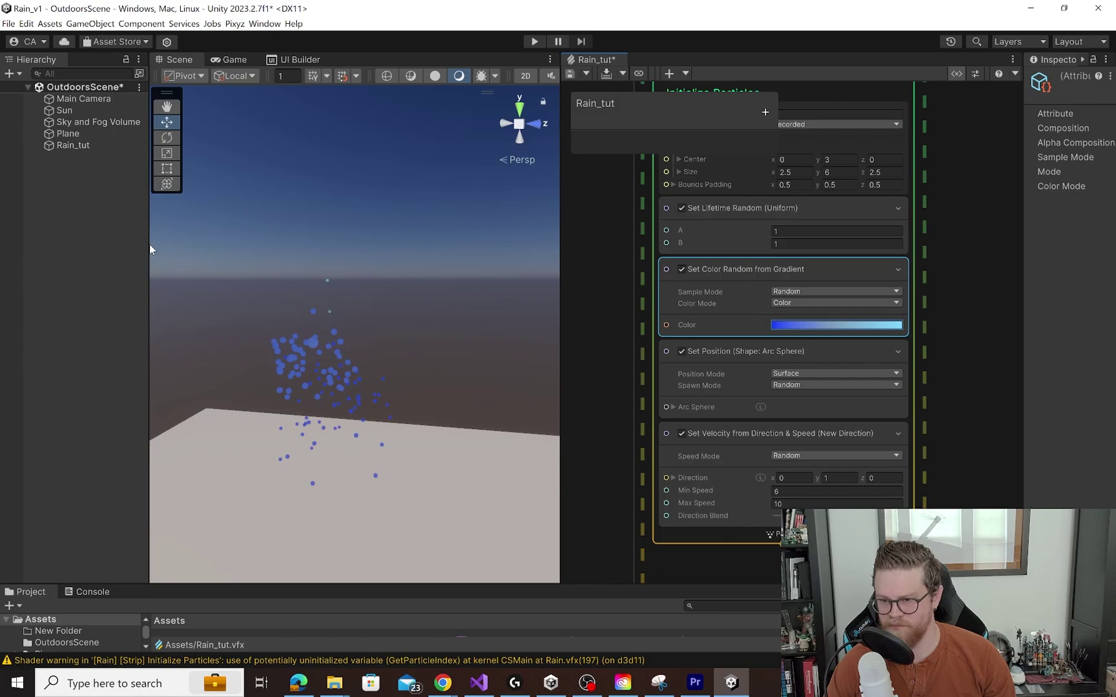
pyautogui.click(609, 272)
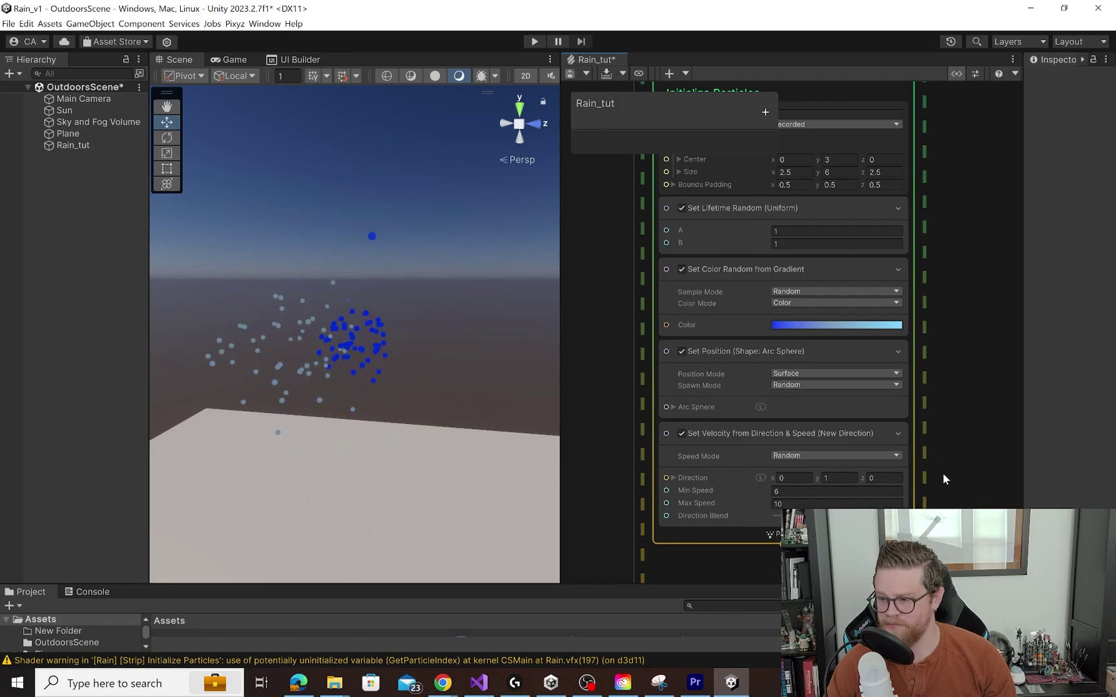
pyautogui.moveTo(962, 423); pyautogui.dragTo(930, 322, button='middle')
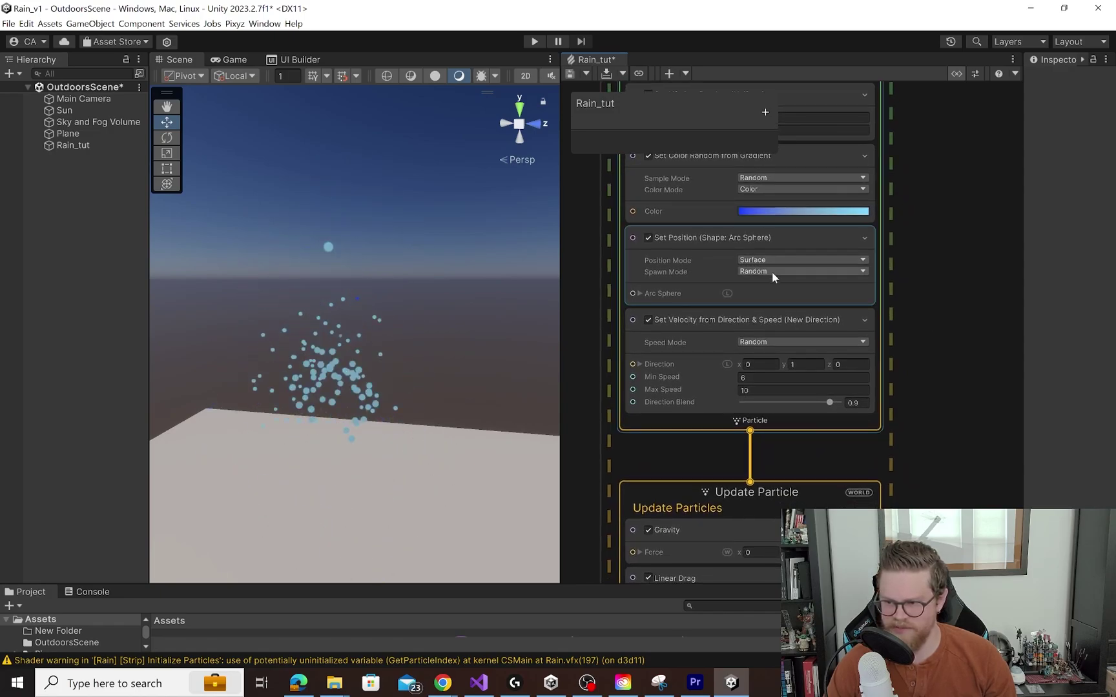
pyautogui.moveTo(940, 393); pyautogui.dragTo(964, 326, button='middle')
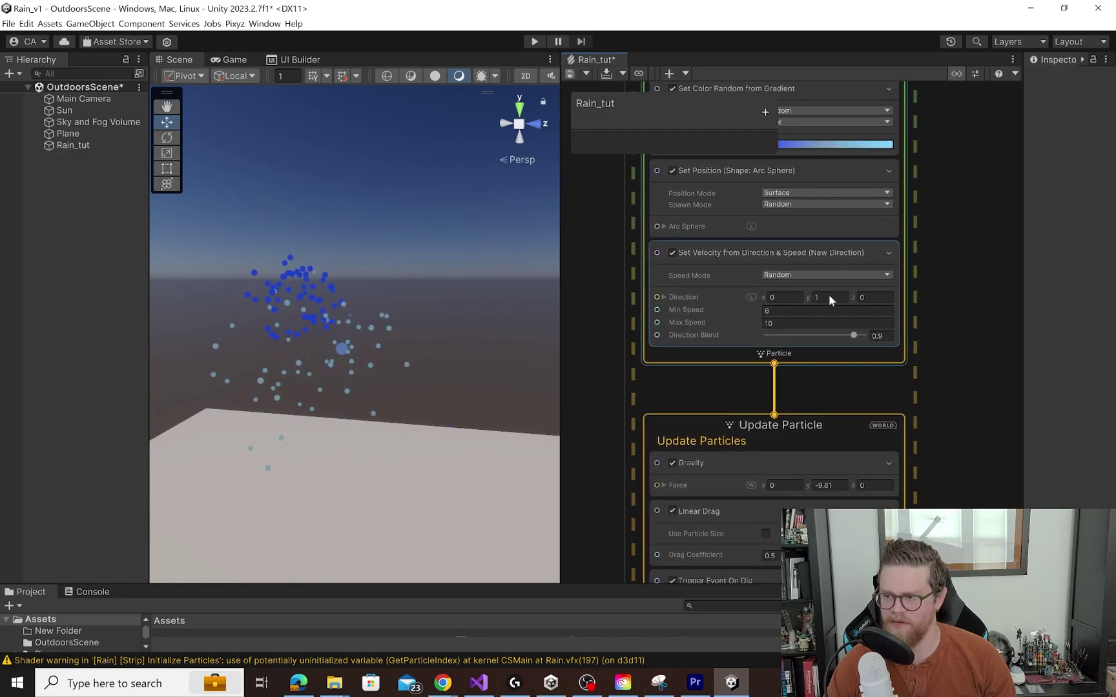
pyautogui.click(819, 359)
pyautogui.press('space')
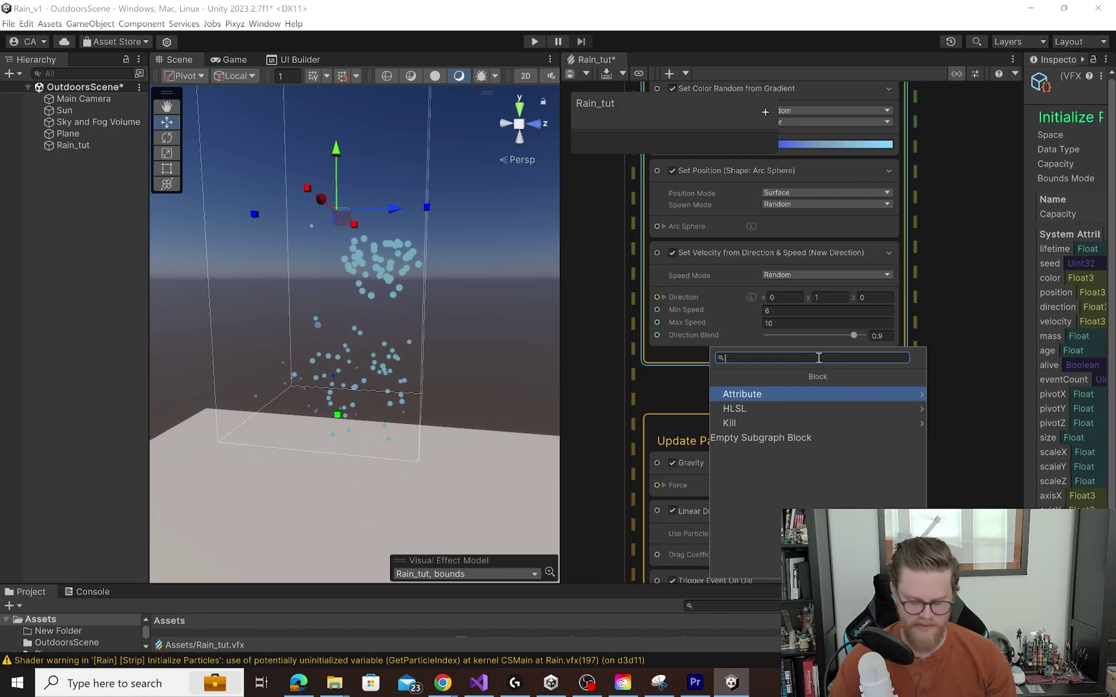
pyautogui.write('aabox')
pyautogui.press('Return')
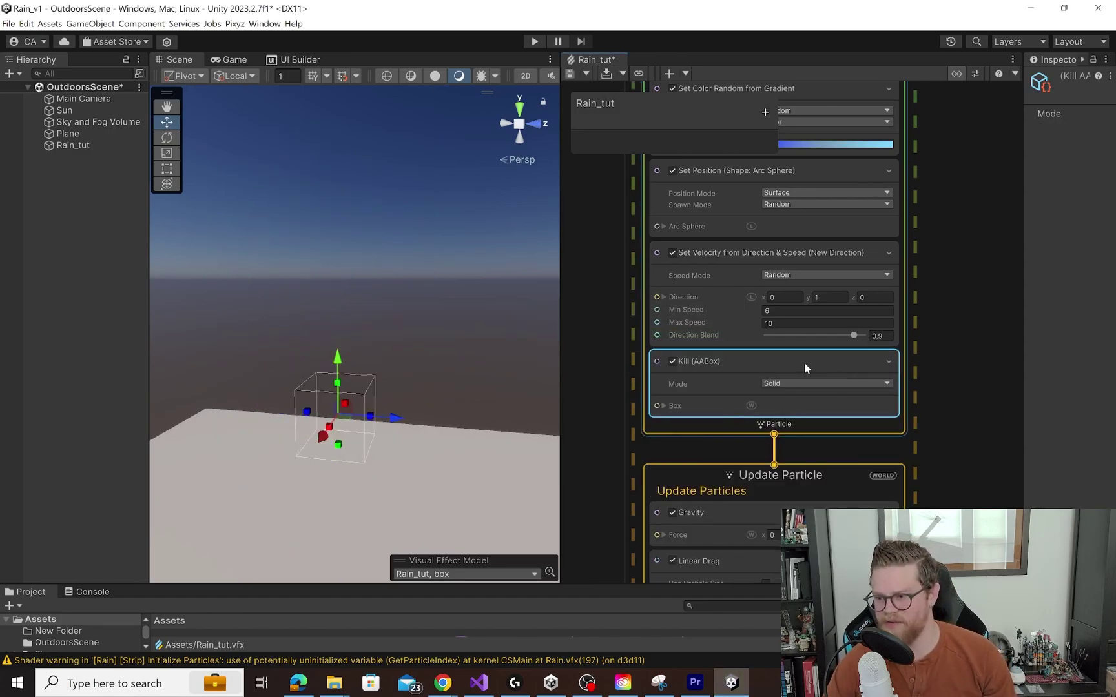
pyautogui.rightClick(797, 362)
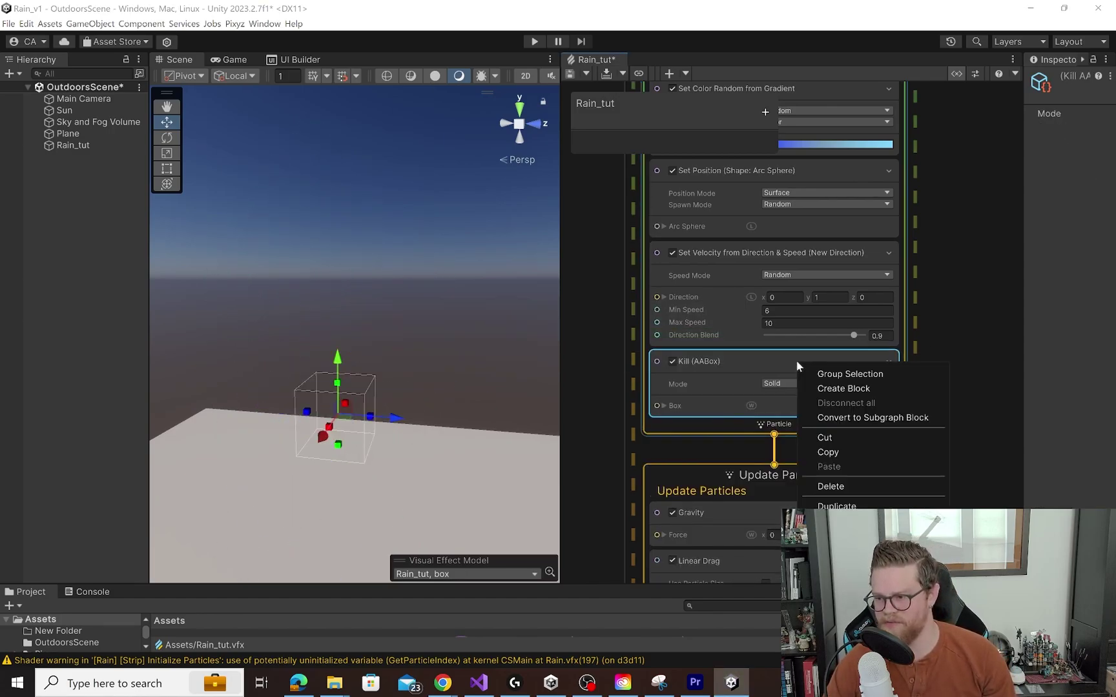
pyautogui.click(861, 487)
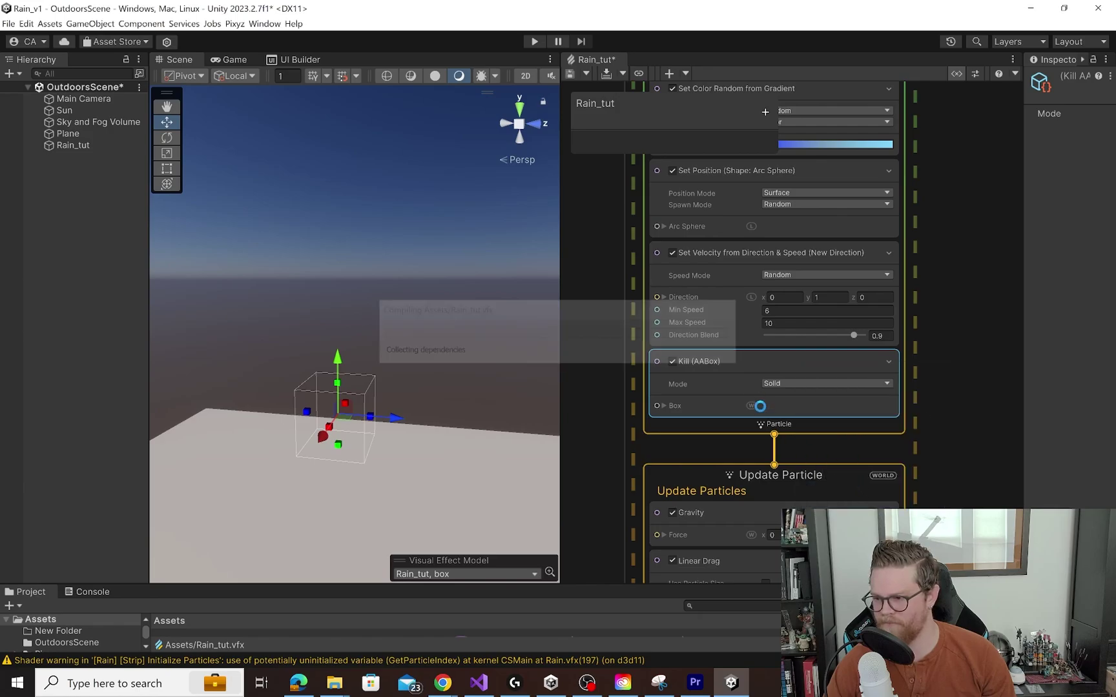
# Replace the Set Position (Shape: Arc Sphere) block in the Heads Initialize Particle context with a Set Position (Shape: AABox) block
pyautogui.click(776, 355)
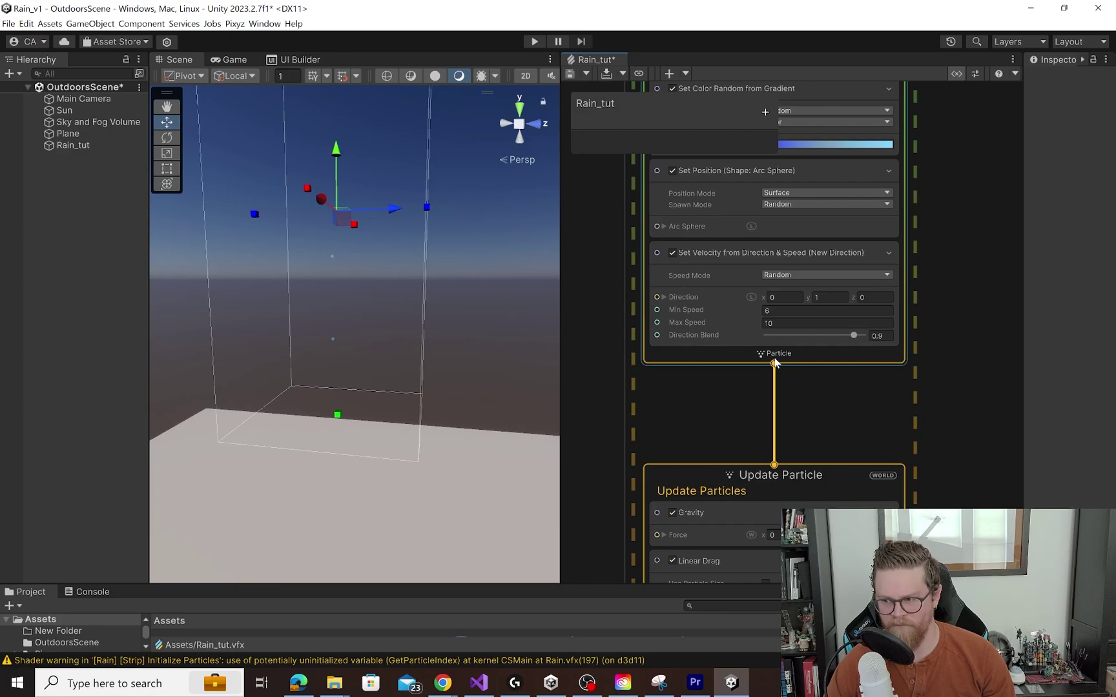
pyautogui.press('space')
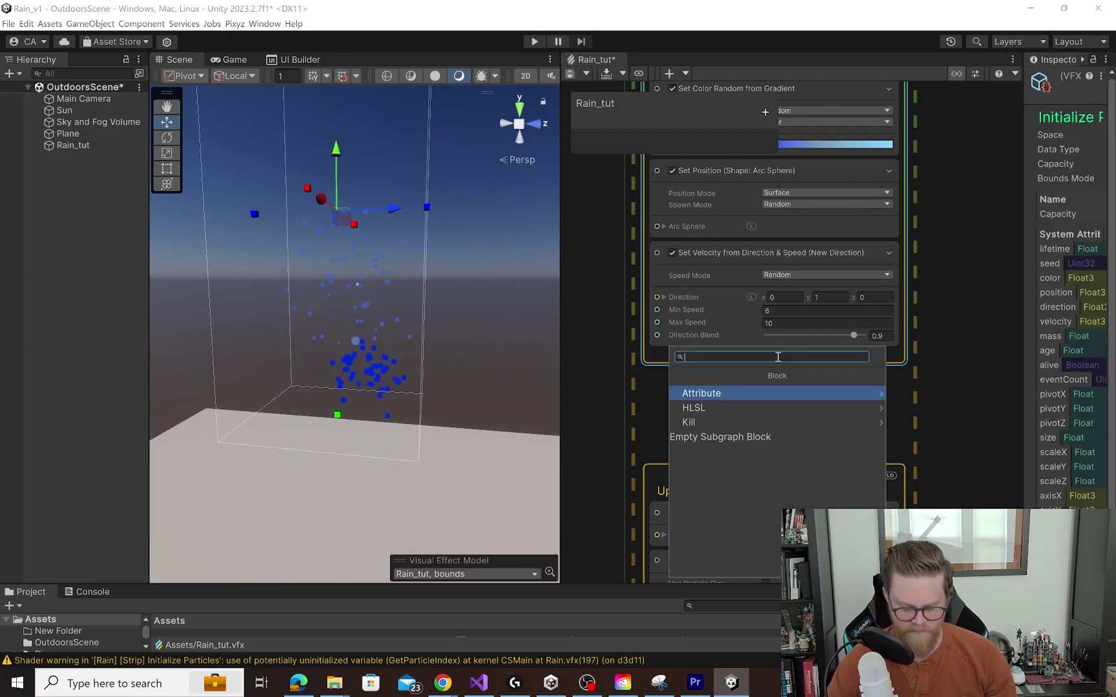
pyautogui.write('box')
pyautogui.click(787, 408)
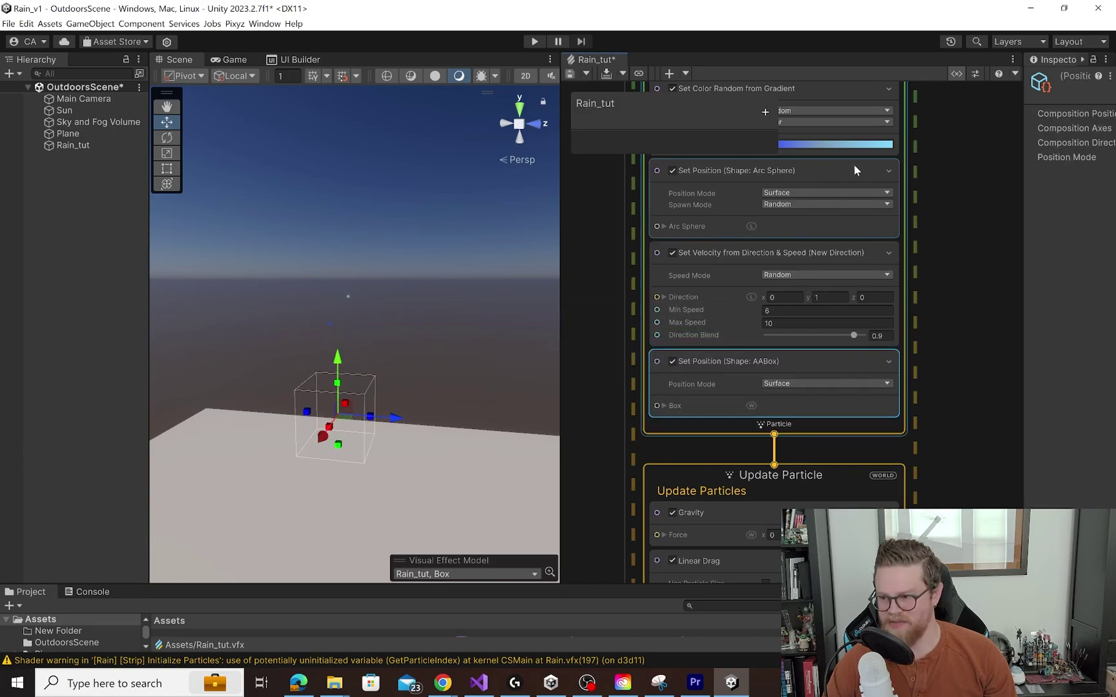
pyautogui.click(888, 172)
pyautogui.rightClick(836, 174)
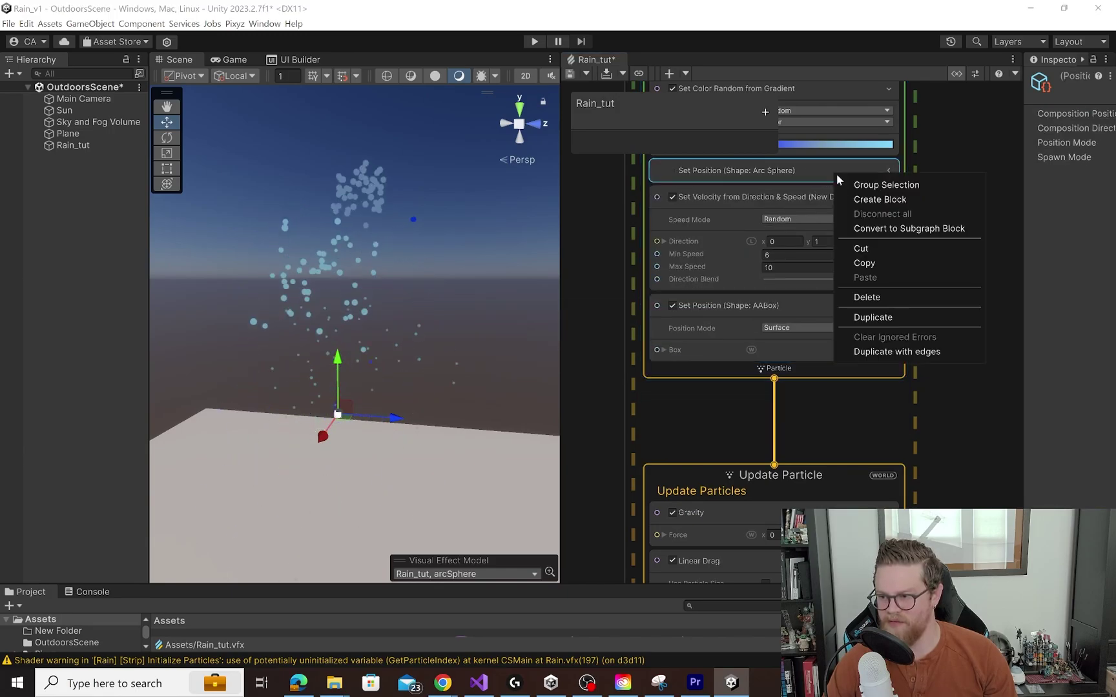
pyautogui.click(871, 298)
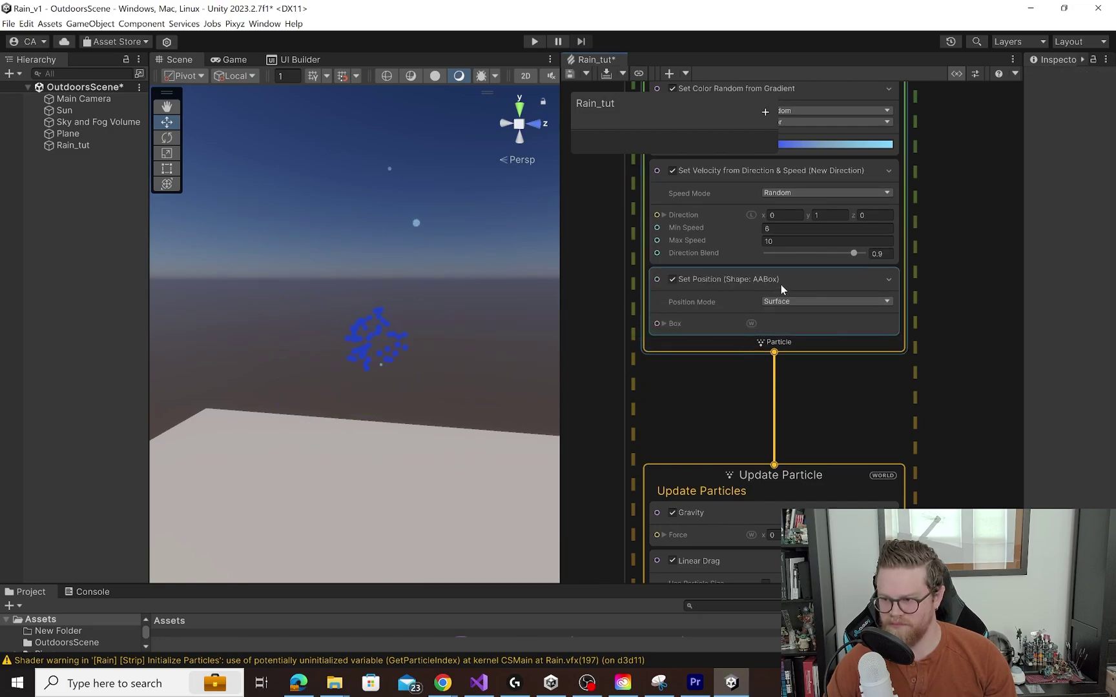
# Expand the Box settings of the Heads Set Position (Shape: AABox) block and set its size to X 10, Y 1, Z 10
pyautogui.click(787, 288)
pyautogui.click(811, 301)
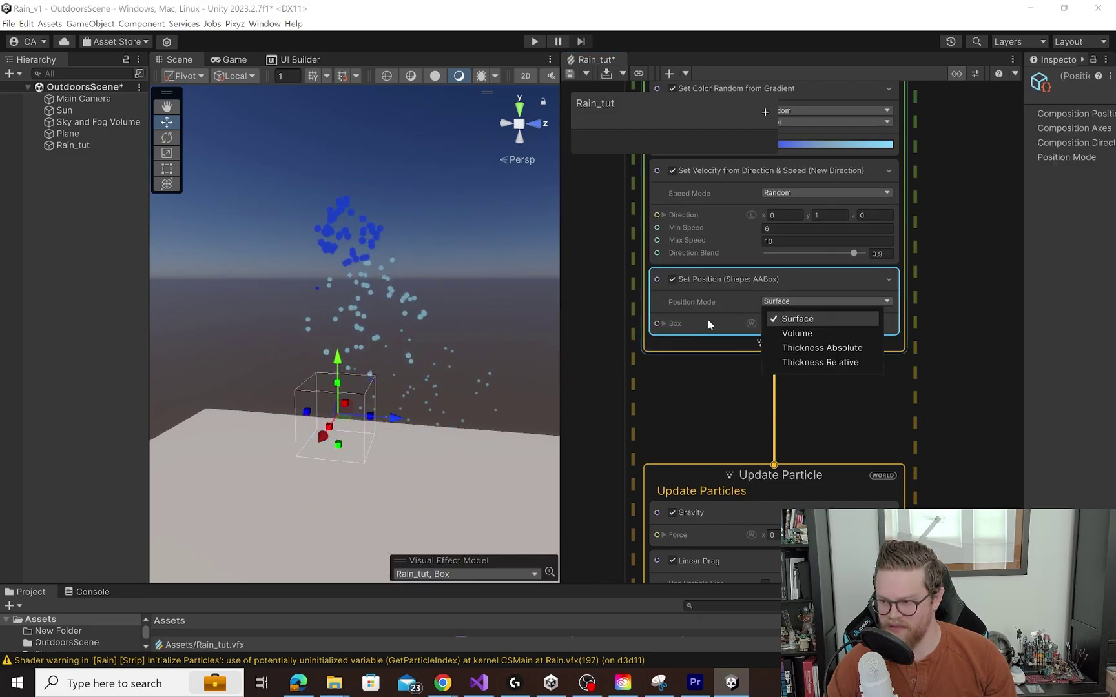
pyautogui.click(667, 323)
pyautogui.click(667, 324)
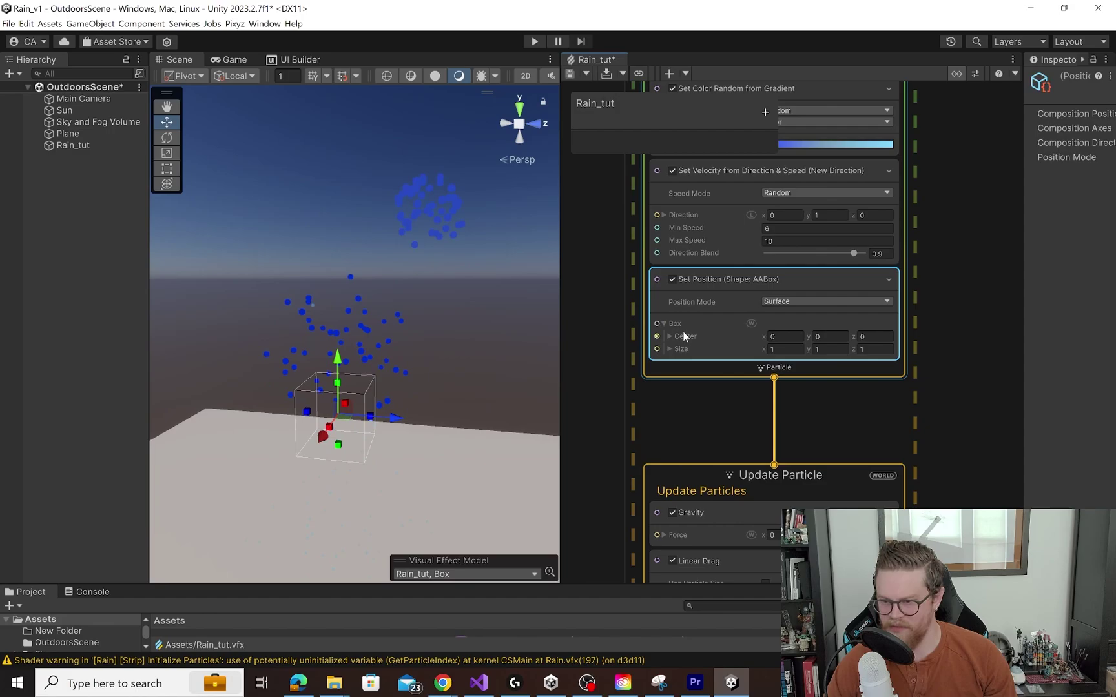
pyautogui.click(787, 349)
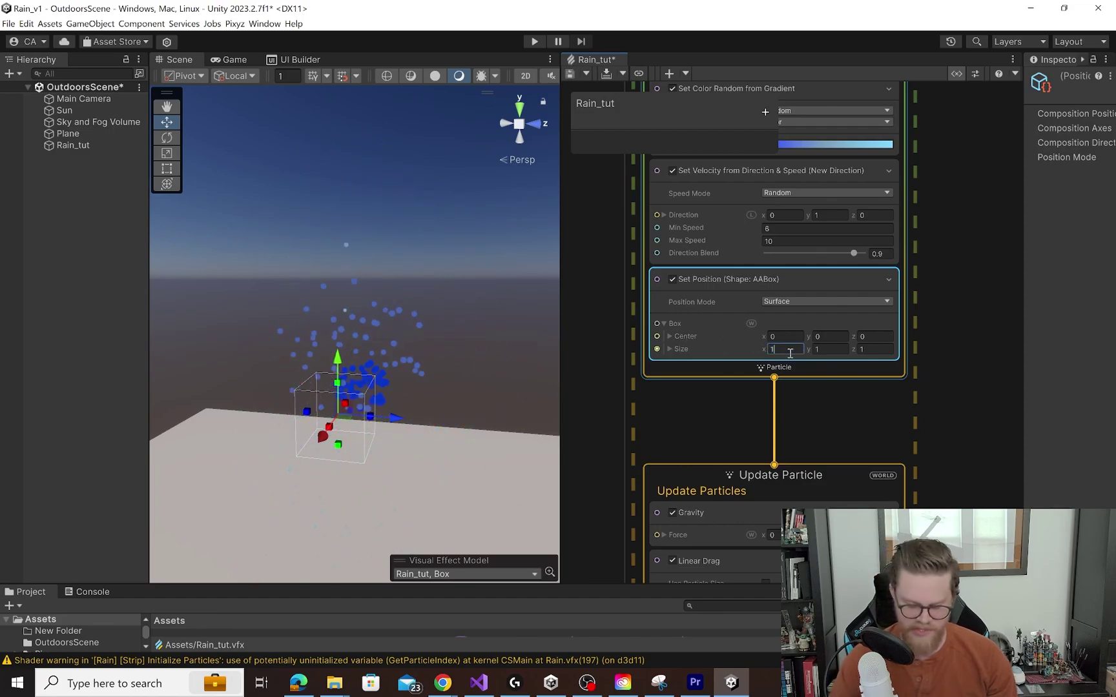
pyautogui.write('10')
pyautogui.press('Tab')
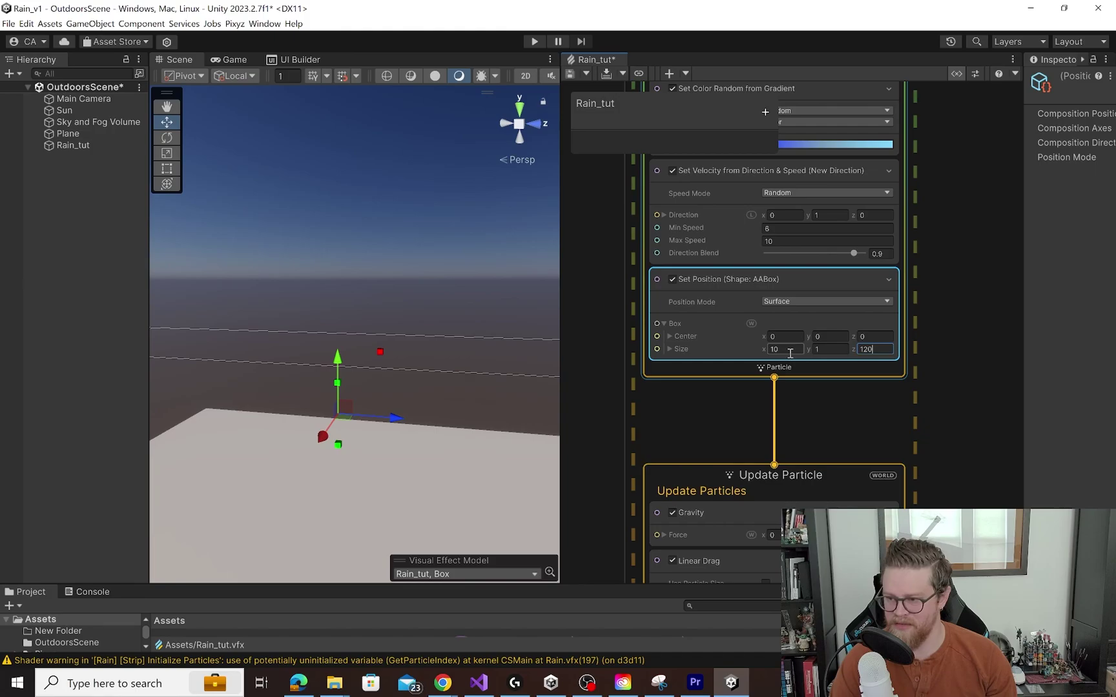
pyautogui.write('0')
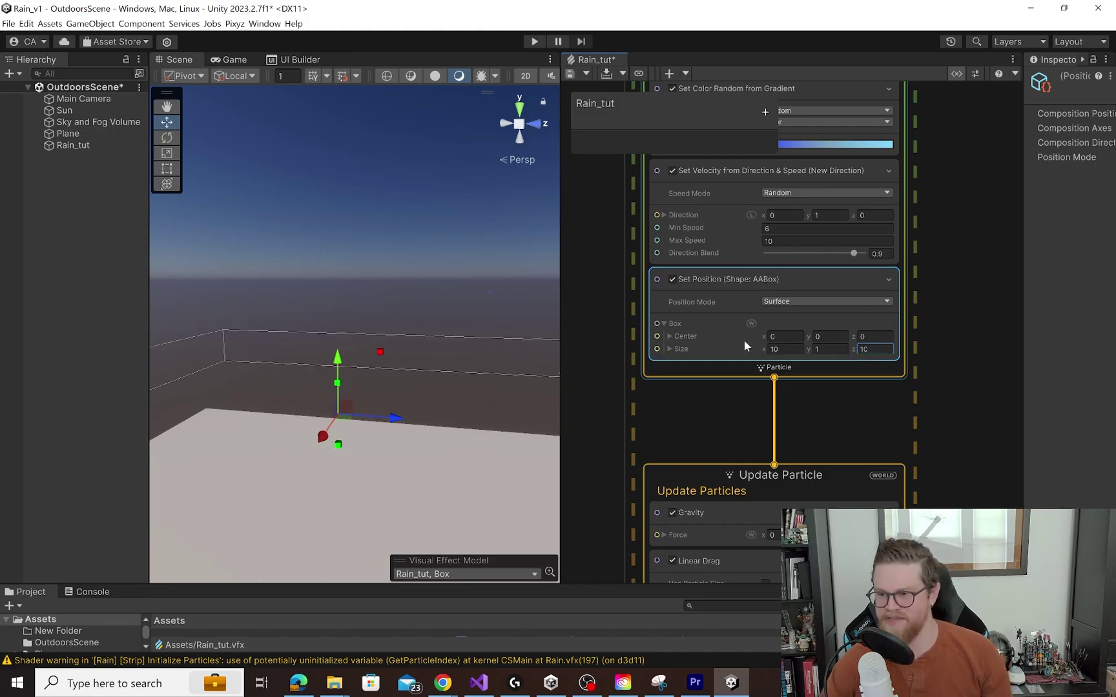
# Set the Heads Set Velocity from Direction & Speed block to direction Y -1 and Min Speed 10
pyautogui.keyDown('alt'); pyautogui.moveTo(450, 207); pyautogui.dragTo(395, 165); pyautogui.keyUp('alt')
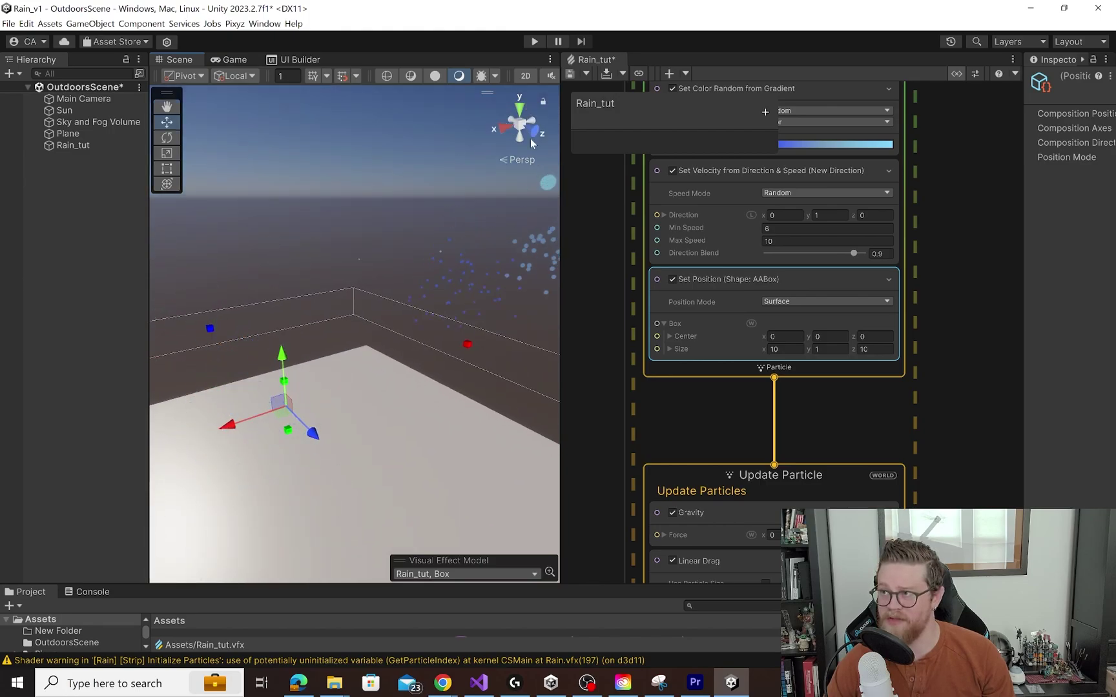
pyautogui.keyDown('alt'); pyautogui.moveTo(304, 290); pyautogui.dragTo(440, 289); pyautogui.keyUp('alt')
pyautogui.keyDown('alt'); pyautogui.moveTo(440, 289); pyautogui.dragTo(229, 176, button='right'); pyautogui.keyUp('alt')
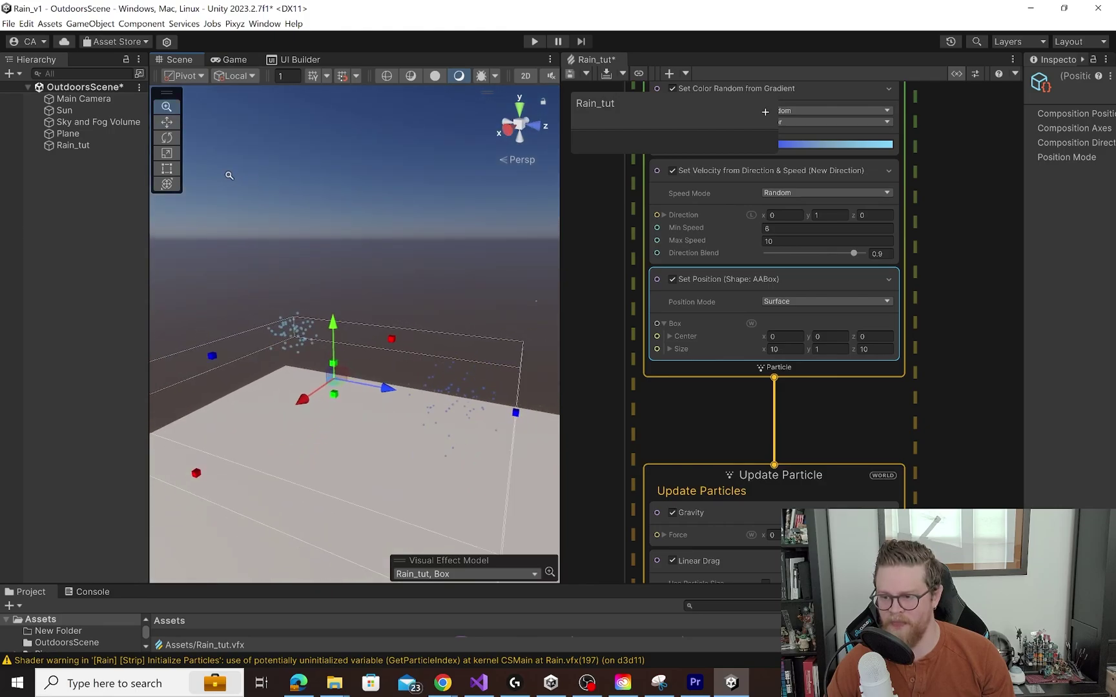
pyautogui.keyDown('alt'); pyautogui.moveTo(323, 355); pyautogui.dragTo(380, 337); pyautogui.keyUp('alt')
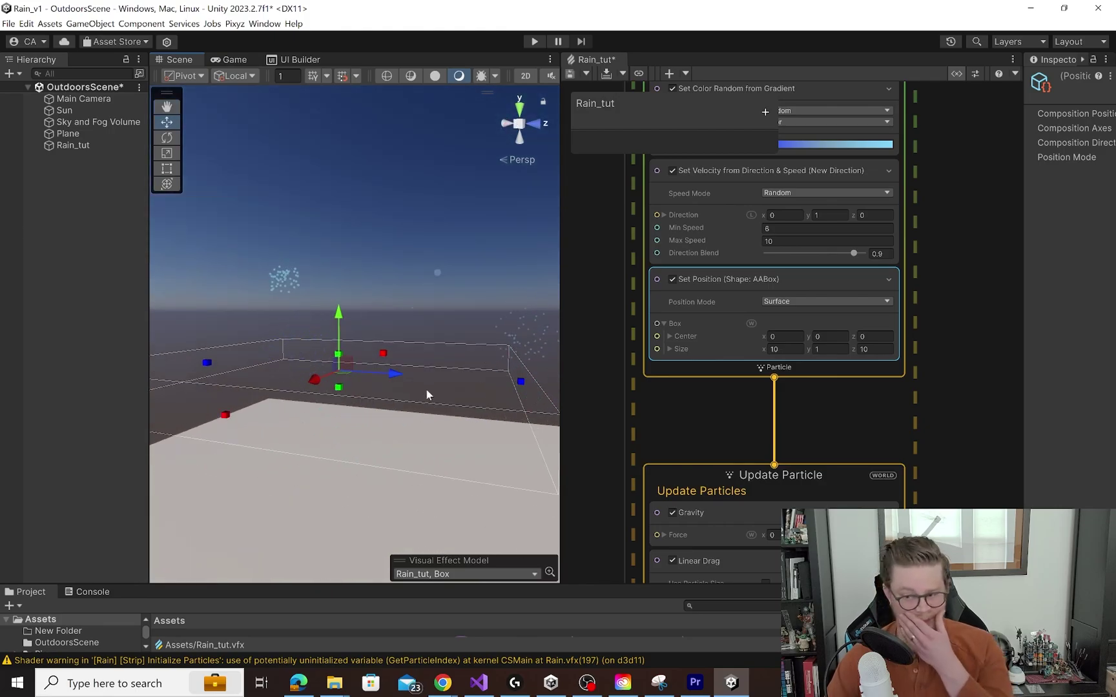
pyautogui.click(930, 414)
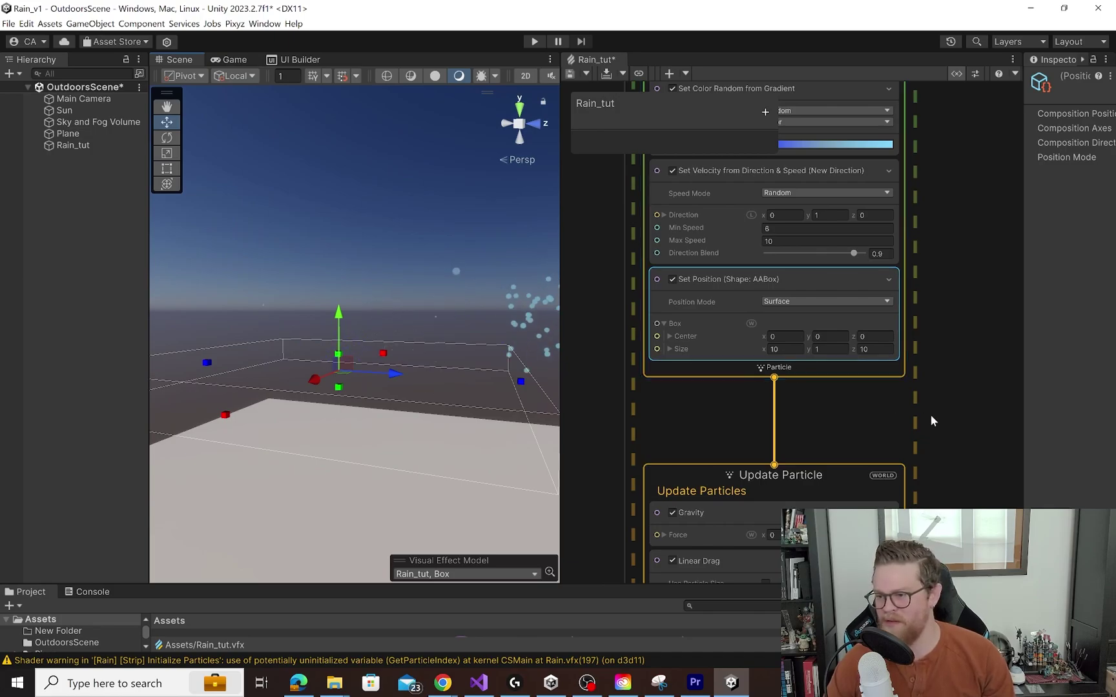
pyautogui.scroll(-1, 901, 415)
pyautogui.scroll(3, 923, 444)
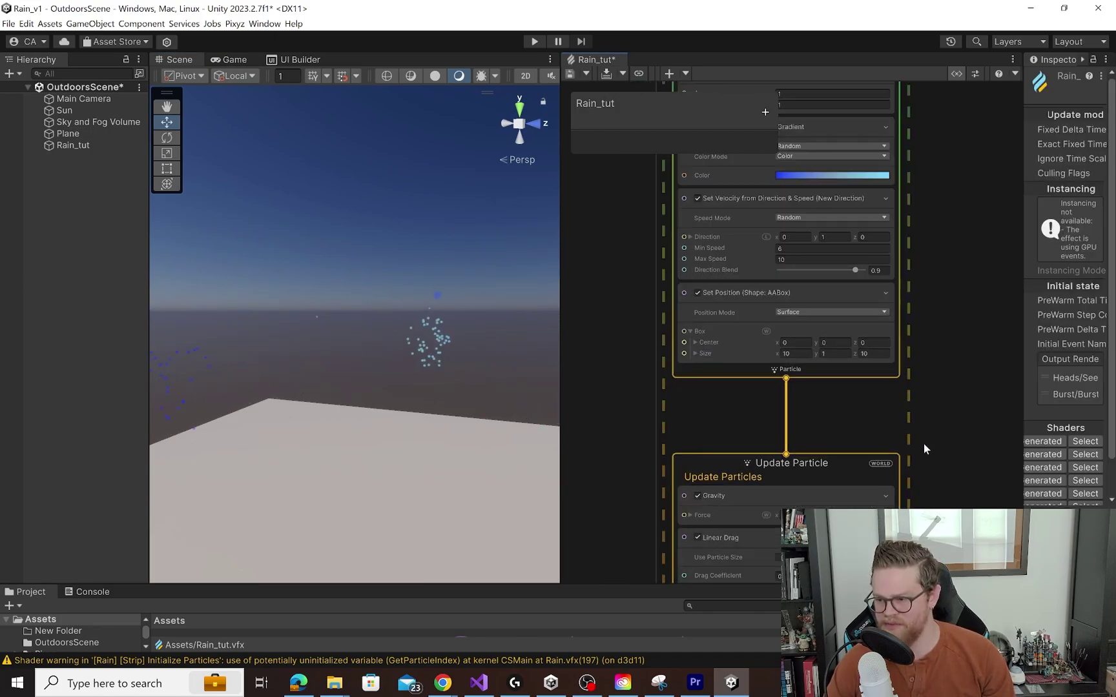
pyautogui.click(803, 328)
pyautogui.moveTo(847, 430); pyautogui.dragTo(878, 593, button='middle')
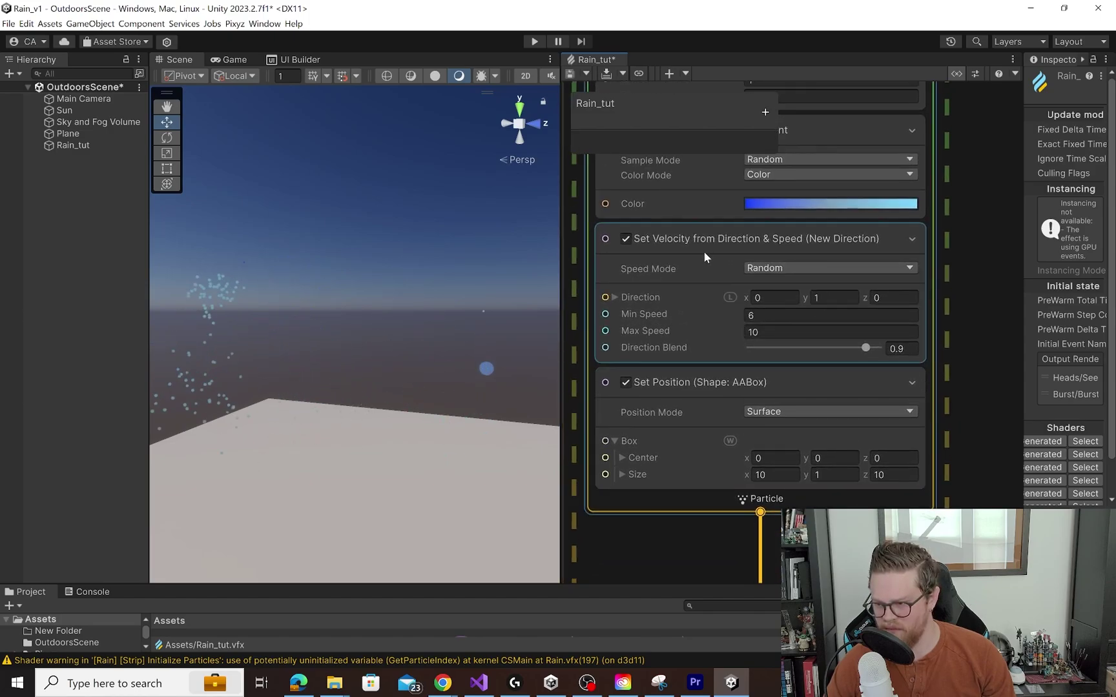
pyautogui.click(842, 297)
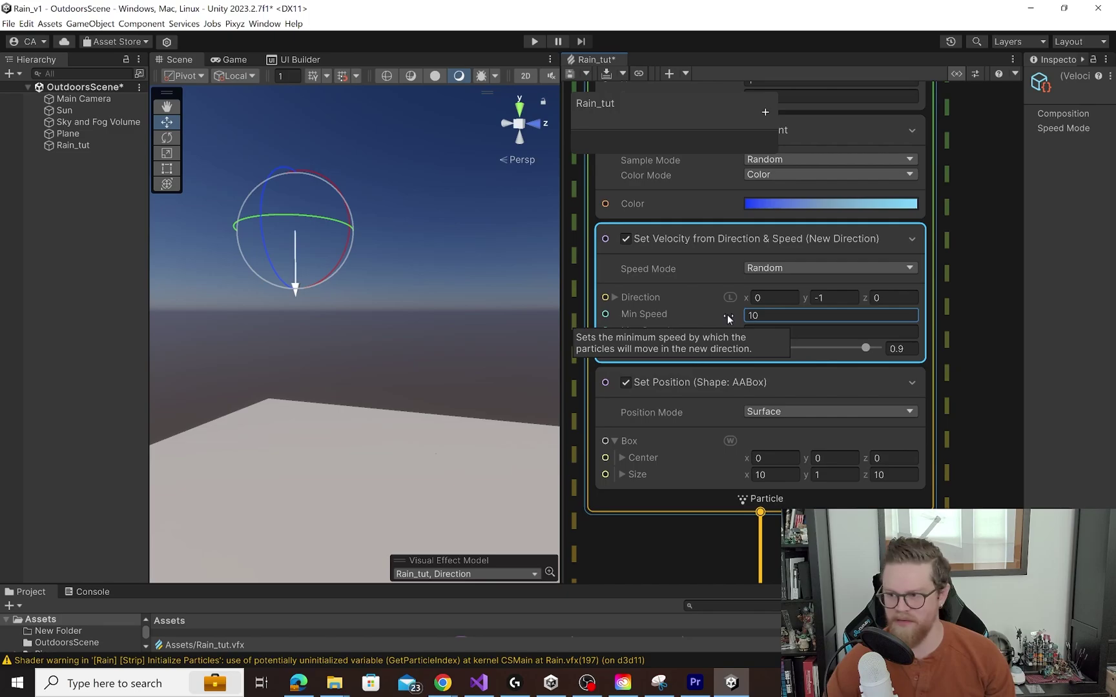
# Lower the Rain_tut effect to the plane and adjust the plane's height beneath it in the scene
pyautogui.scroll(-2, 436, 408)
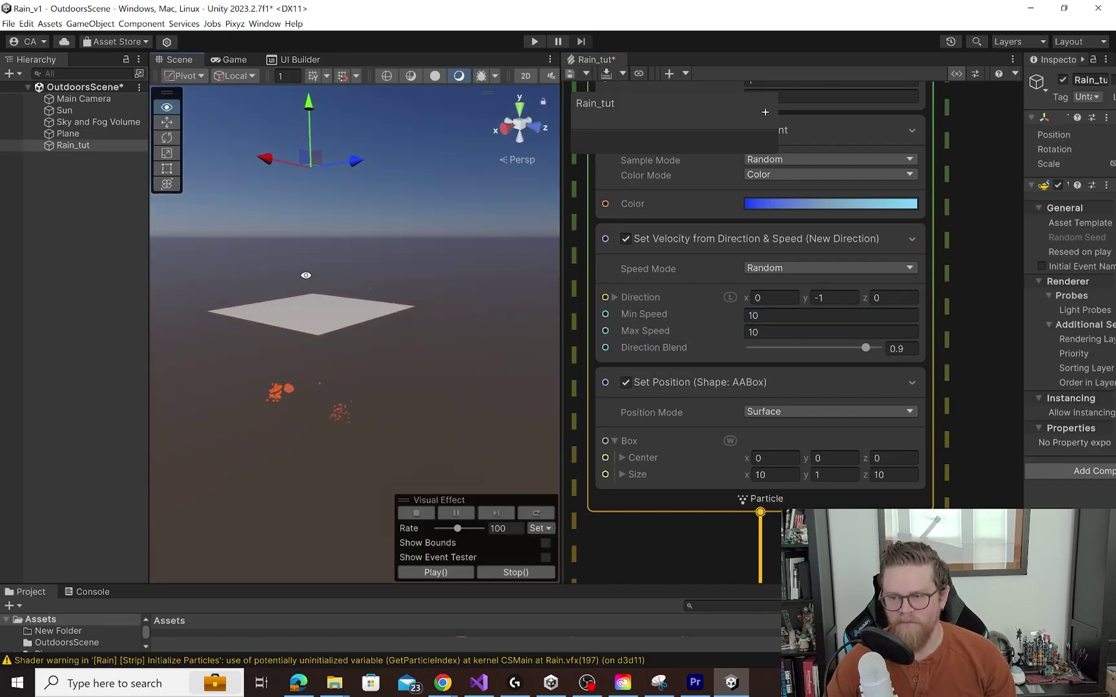
pyautogui.keyDown('alt'); pyautogui.moveTo(306, 273); pyautogui.dragTo(289, 268); pyautogui.keyUp('alt')
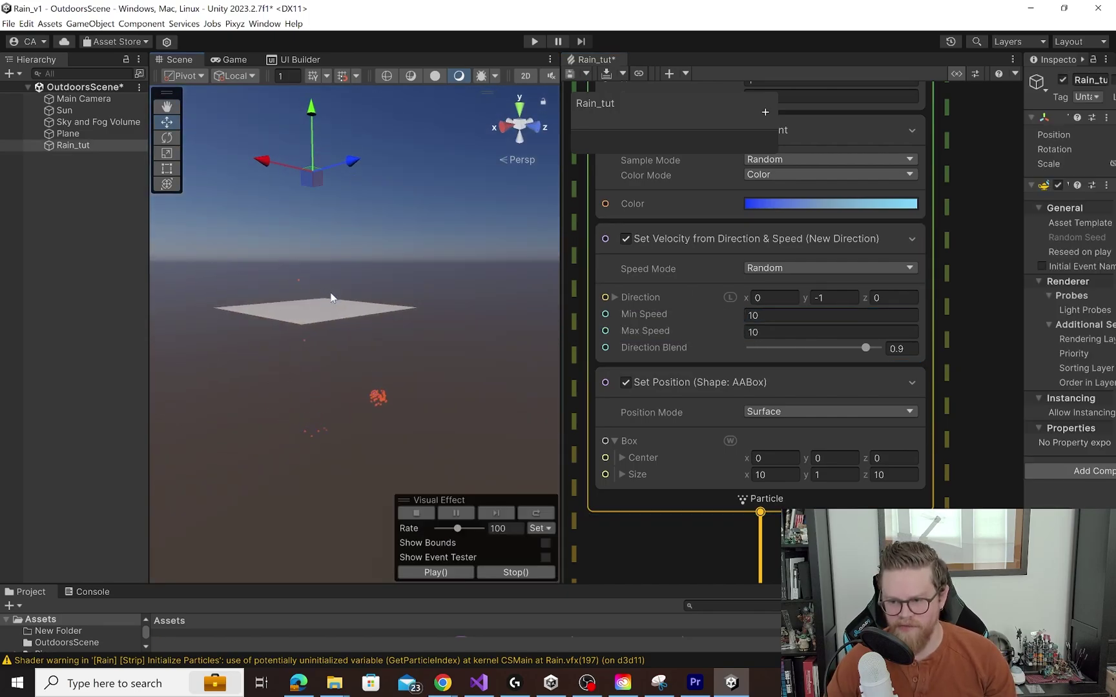
pyautogui.moveTo(331, 297); pyautogui.dragTo(383, 357, button='middle')
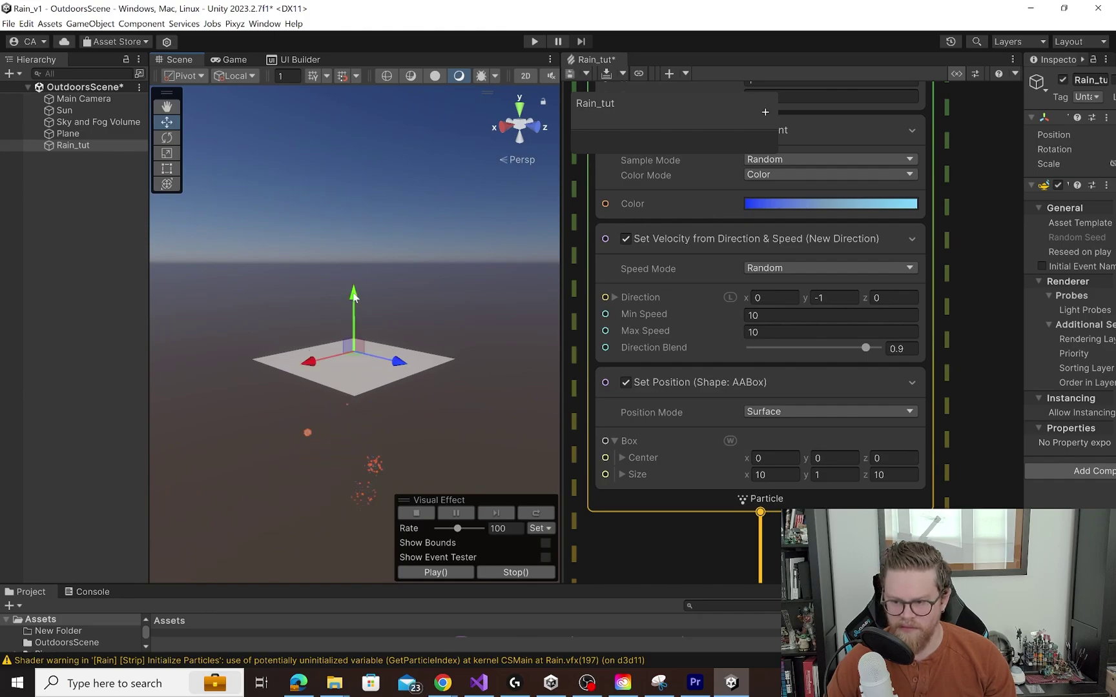
pyautogui.keyDown('alt'); pyautogui.moveTo(378, 329); pyautogui.dragTo(366, 405); pyautogui.keyUp('alt')
pyautogui.click(352, 389)
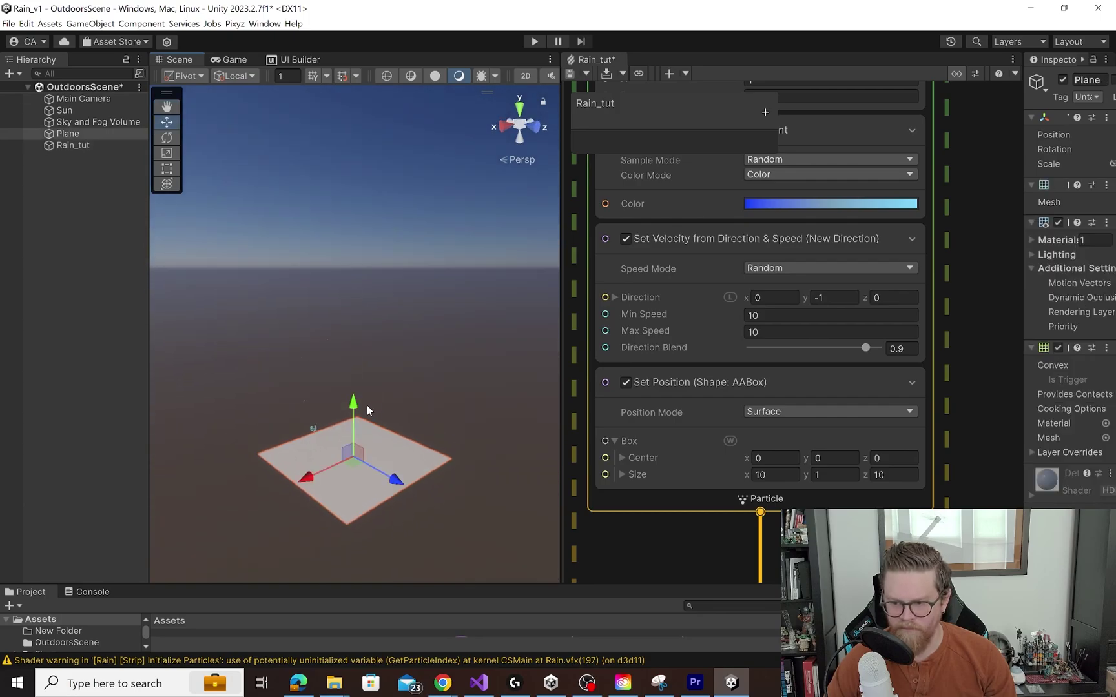
pyautogui.press('f')
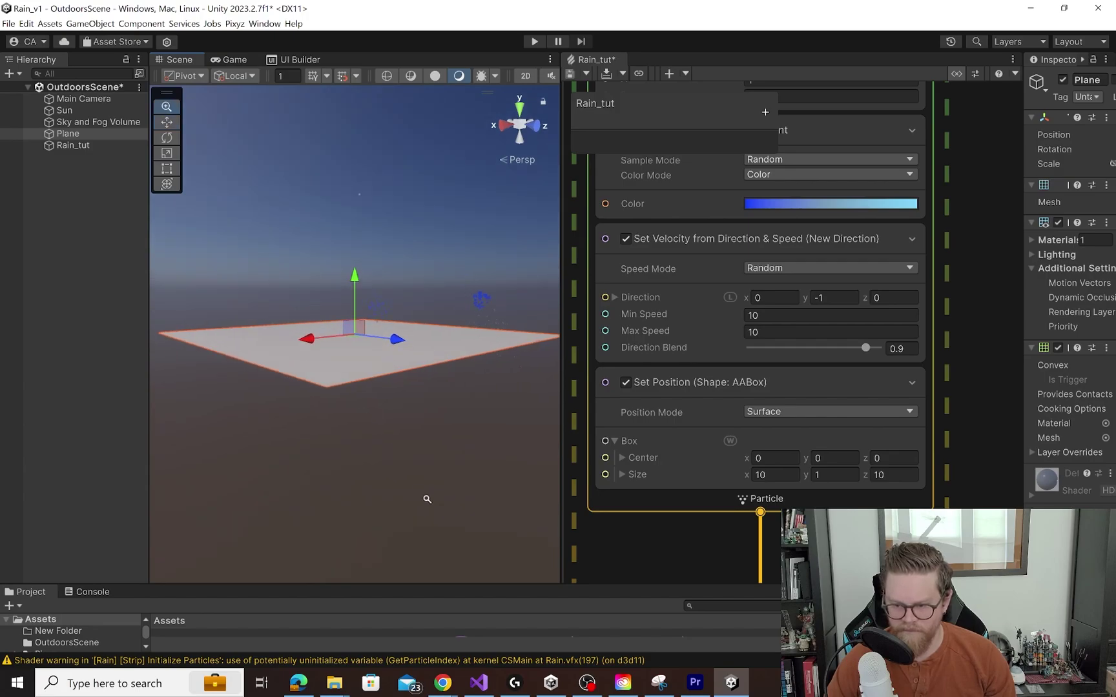
pyautogui.keyDown('alt'); pyautogui.moveTo(426, 495); pyautogui.dragTo(421, 515); pyautogui.keyUp('alt')
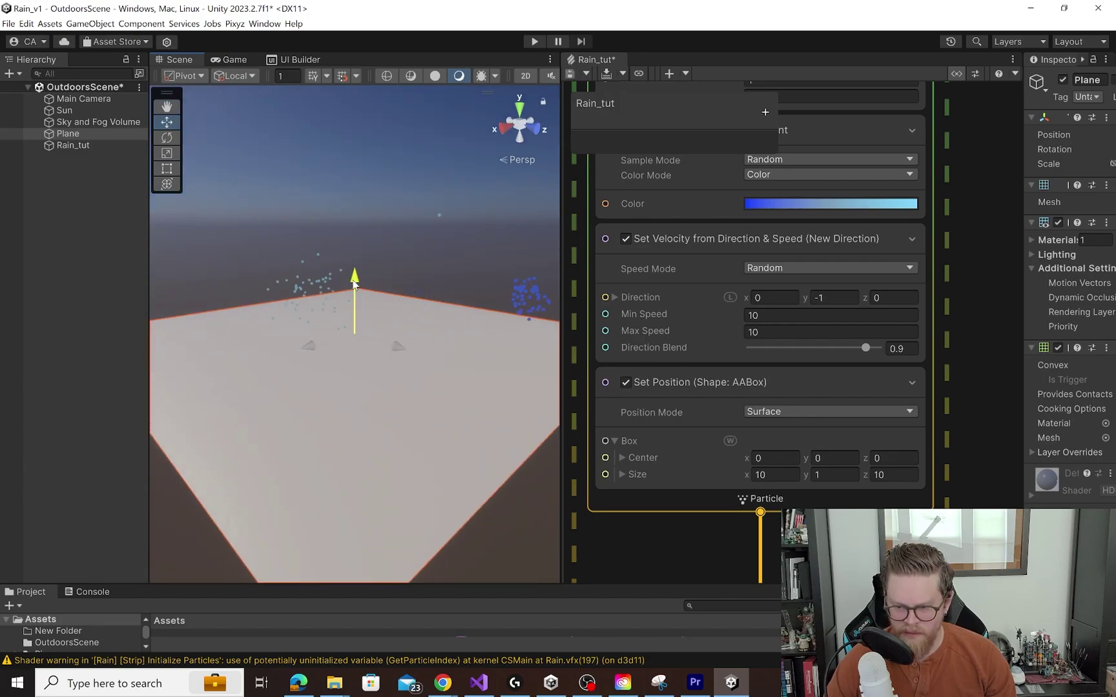
pyautogui.moveTo(353, 284); pyautogui.dragTo(350, 257)
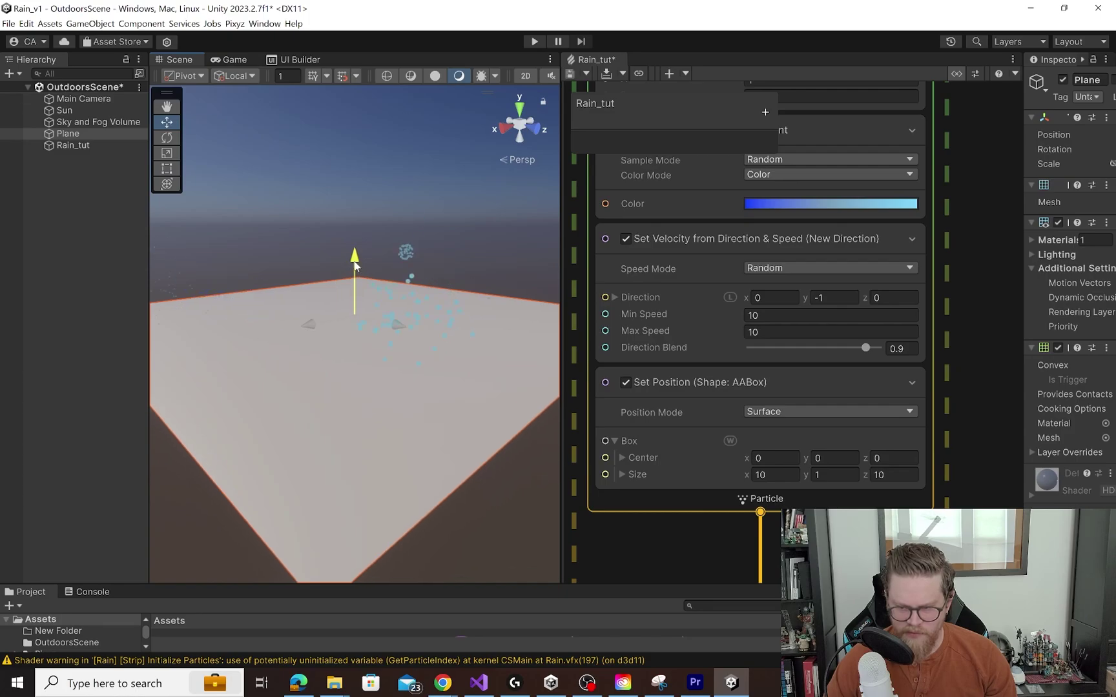
# Disable the Linear Drag block in the Heads Update Particle context
pyautogui.scroll(-5, 428, 278)
pyautogui.keyDown('alt'); pyautogui.moveTo(427, 279); pyautogui.dragTo(592, 328); pyautogui.keyUp('alt')
pyautogui.keyDown('alt'); pyautogui.moveTo(435, 313); pyautogui.dragTo(546, 323); pyautogui.keyUp('alt')
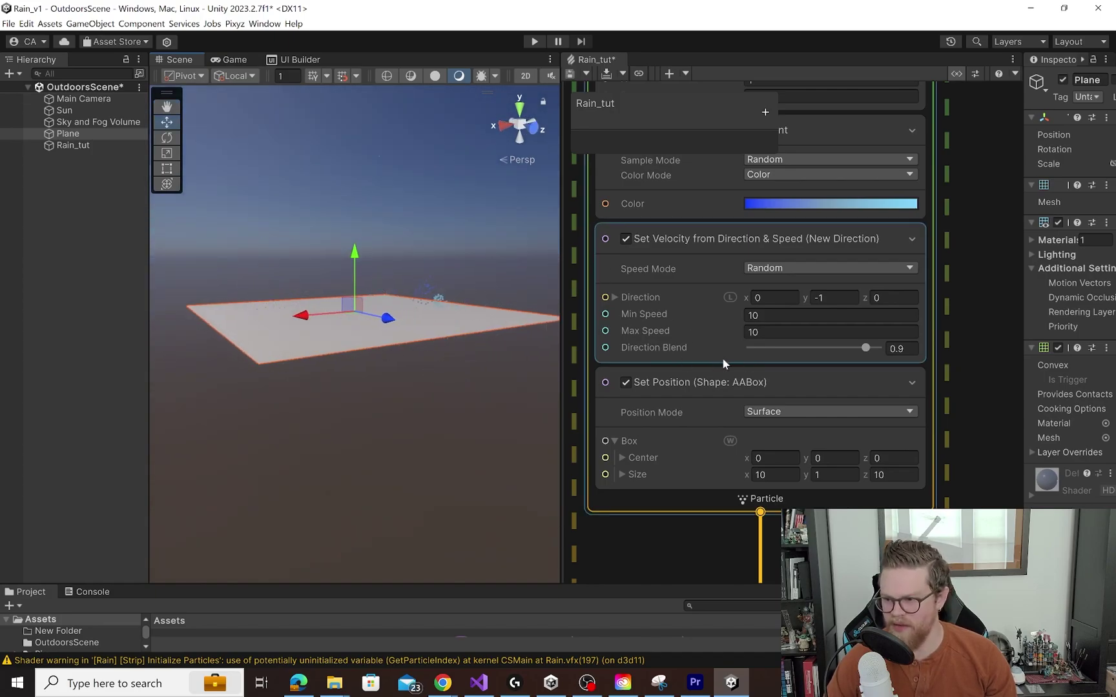
pyautogui.scroll(-4, 679, 405)
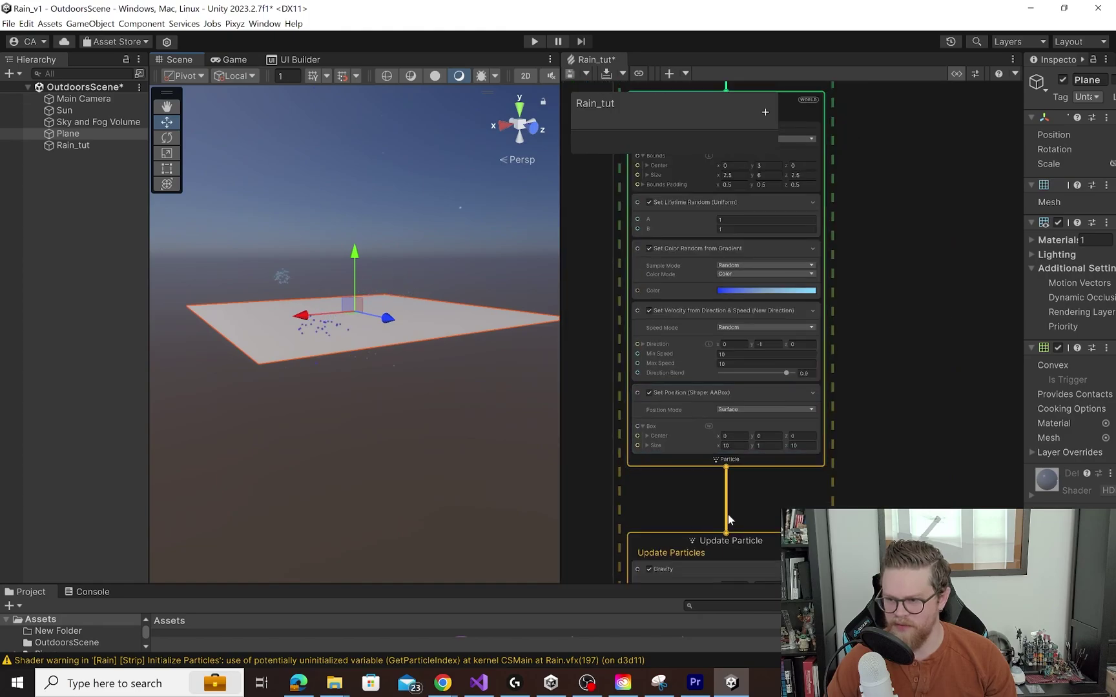
pyautogui.moveTo(728, 496); pyautogui.dragTo(741, 303, button='middle')
pyautogui.scroll(3, 709, 429)
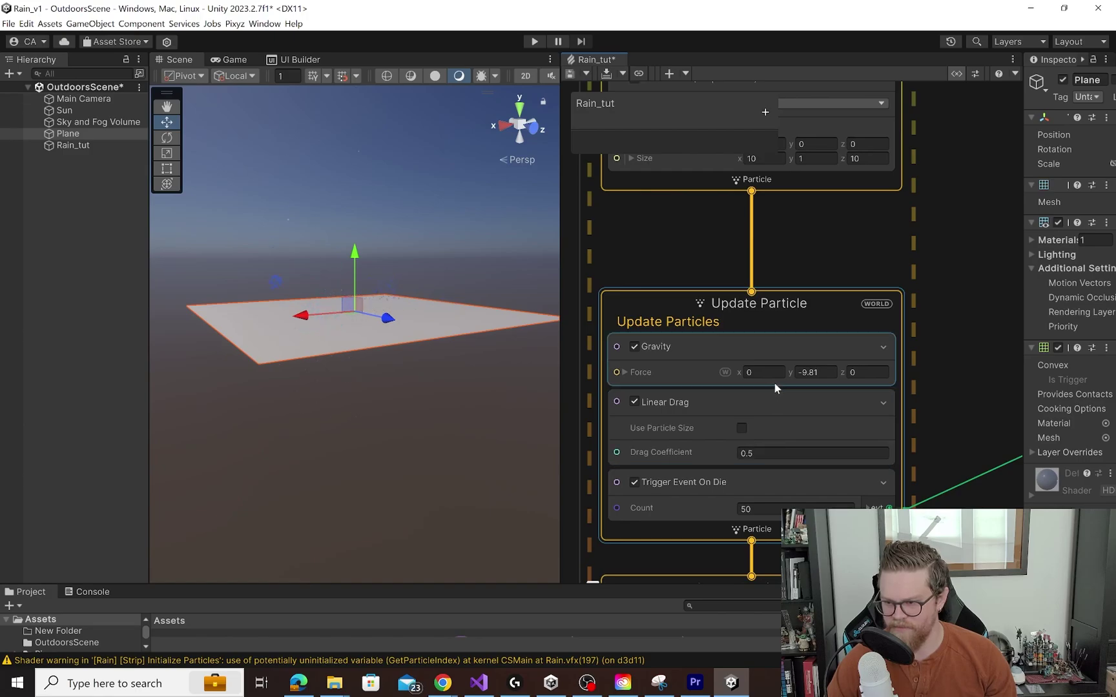
pyautogui.click(634, 400)
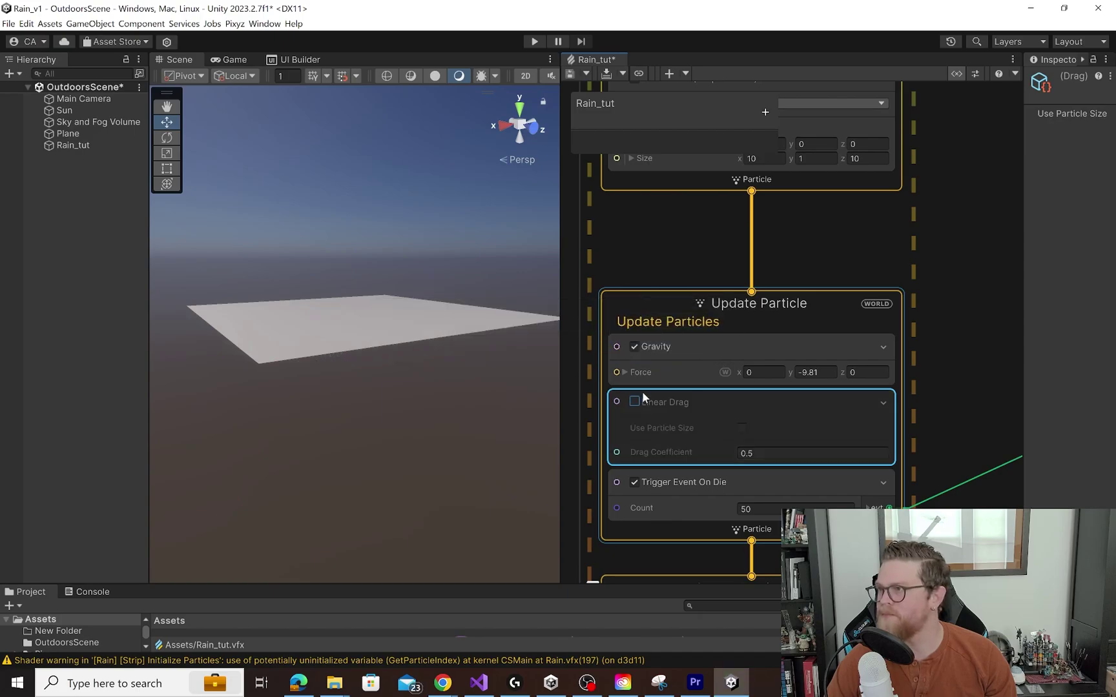
# Lower the plane slightly along the vertical axis, where the falling particles burst
pyautogui.moveTo(169, 284); pyautogui.dragTo(334, 202, button='middle')
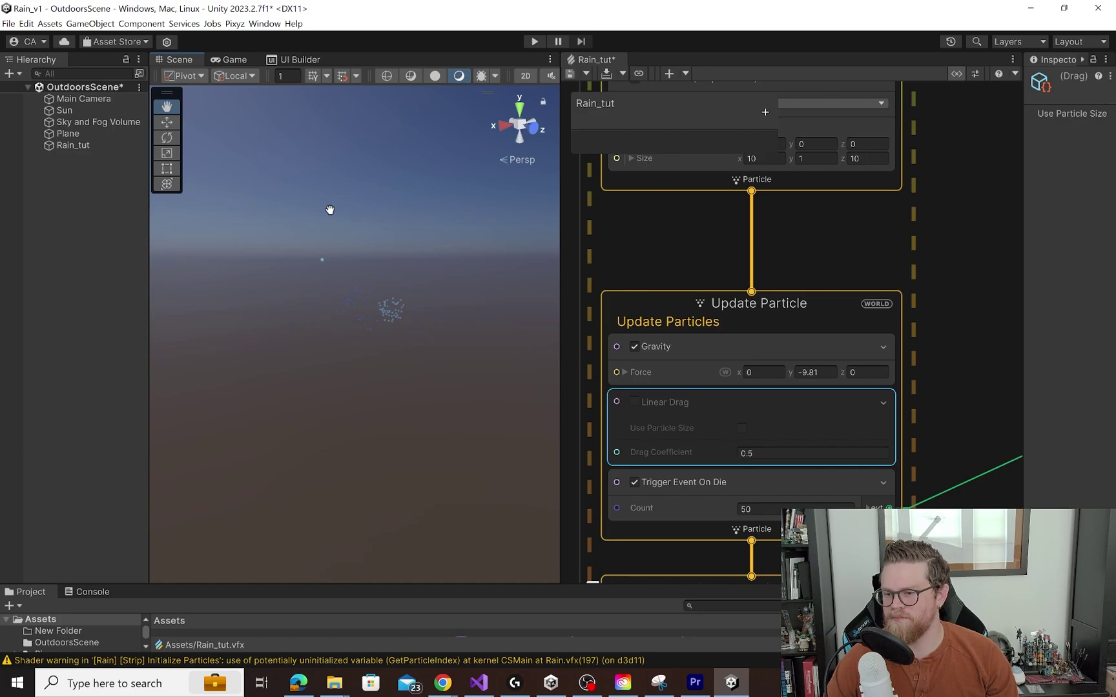
pyautogui.moveTo(331, 235); pyautogui.dragTo(343, 333, button='middle')
pyautogui.click(356, 294)
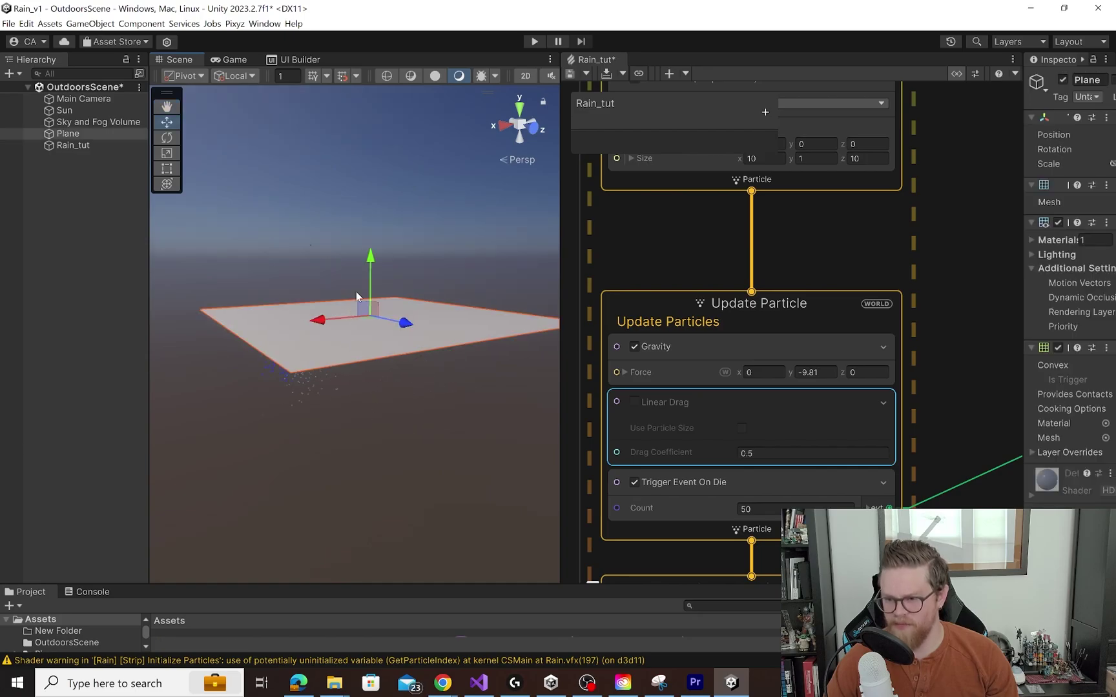
pyautogui.moveTo(370, 261); pyautogui.dragTo(368, 313)
pyautogui.moveTo(406, 345); pyautogui.dragTo(420, 303, button='middle')
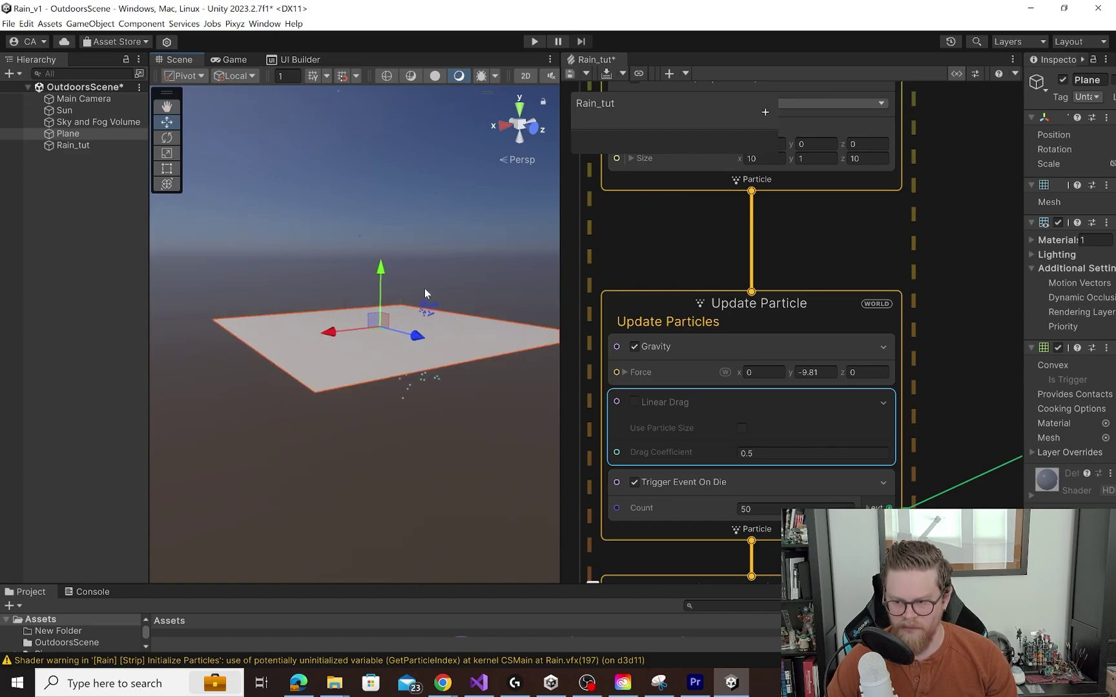
pyautogui.keyDown('alt'); pyautogui.moveTo(421, 285); pyautogui.dragTo(544, 413, button='right'); pyautogui.keyUp('alt')
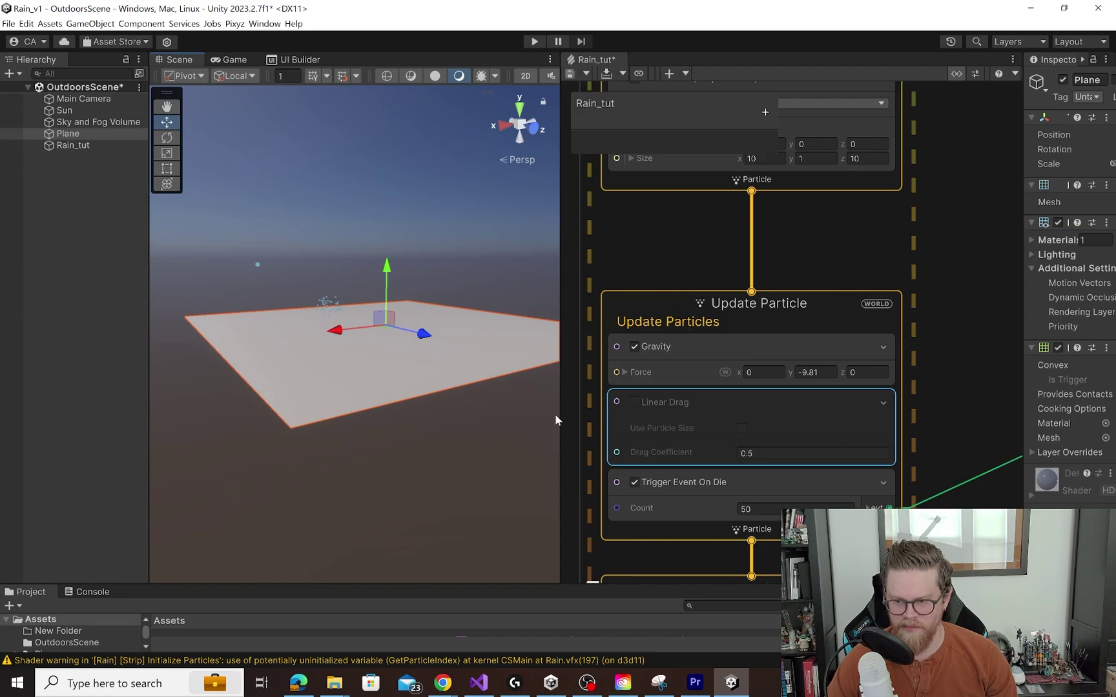
pyautogui.moveTo(511, 404); pyautogui.dragTo(501, 406, button='middle')
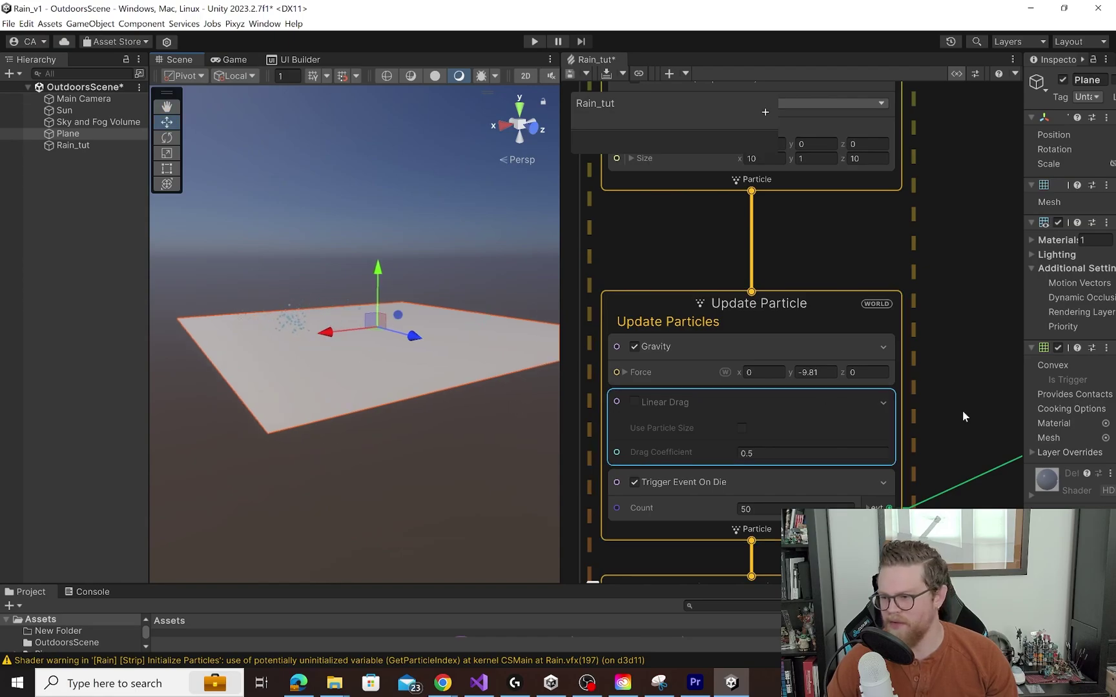
# Set the Gravity force Y to -1 in the Burst system's Update Particle context
pyautogui.moveTo(951, 443); pyautogui.dragTo(953, 442, button='middle')
pyautogui.scroll(-5, 952, 441)
pyautogui.scroll(-2, 978, 468)
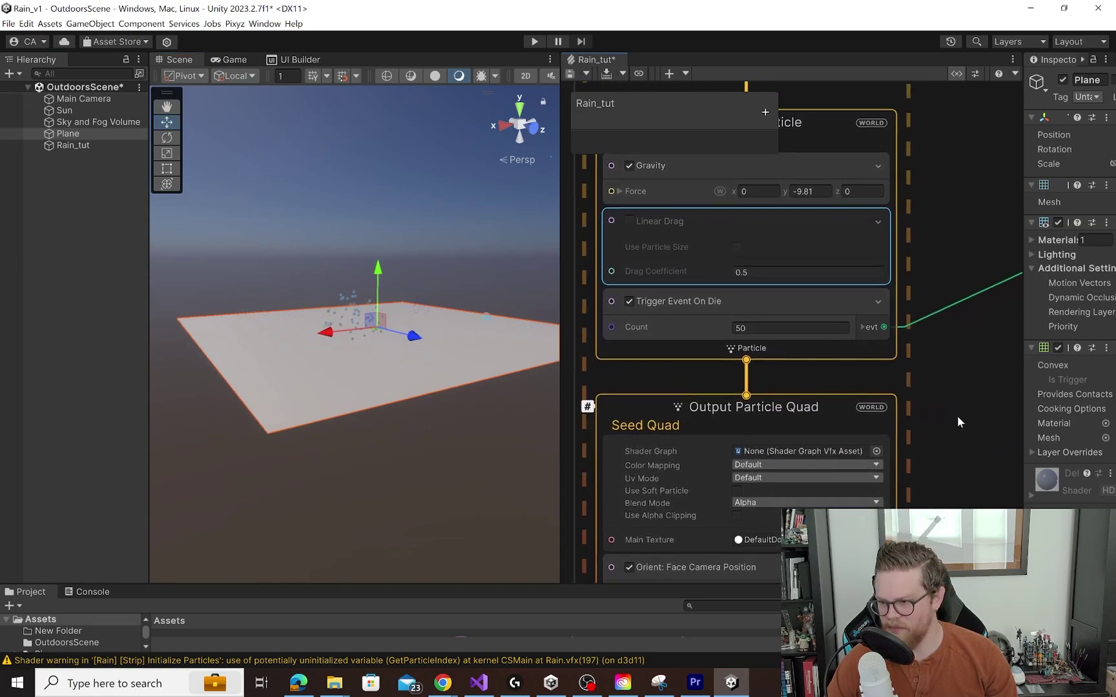
pyautogui.moveTo(948, 438); pyautogui.dragTo(793, 434, button='middle')
pyautogui.moveTo(864, 373); pyautogui.dragTo(717, 296, button='middle')
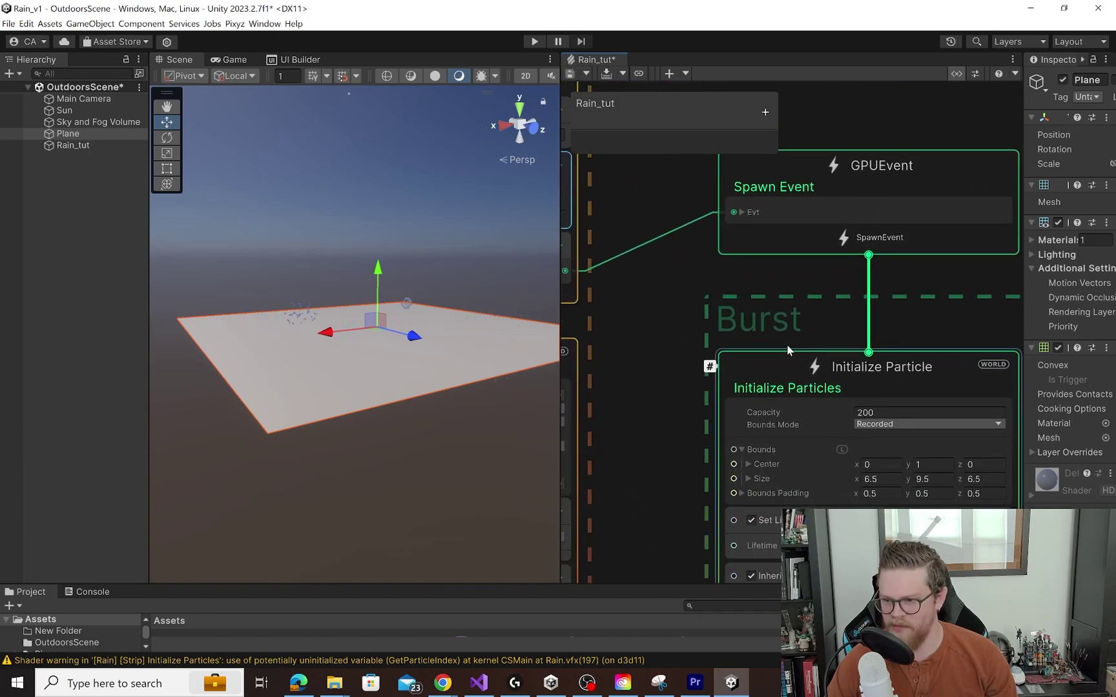
pyautogui.moveTo(901, 310); pyautogui.dragTo(844, 147, button='middle')
pyautogui.moveTo(633, 403); pyautogui.dragTo(625, 325, button='middle')
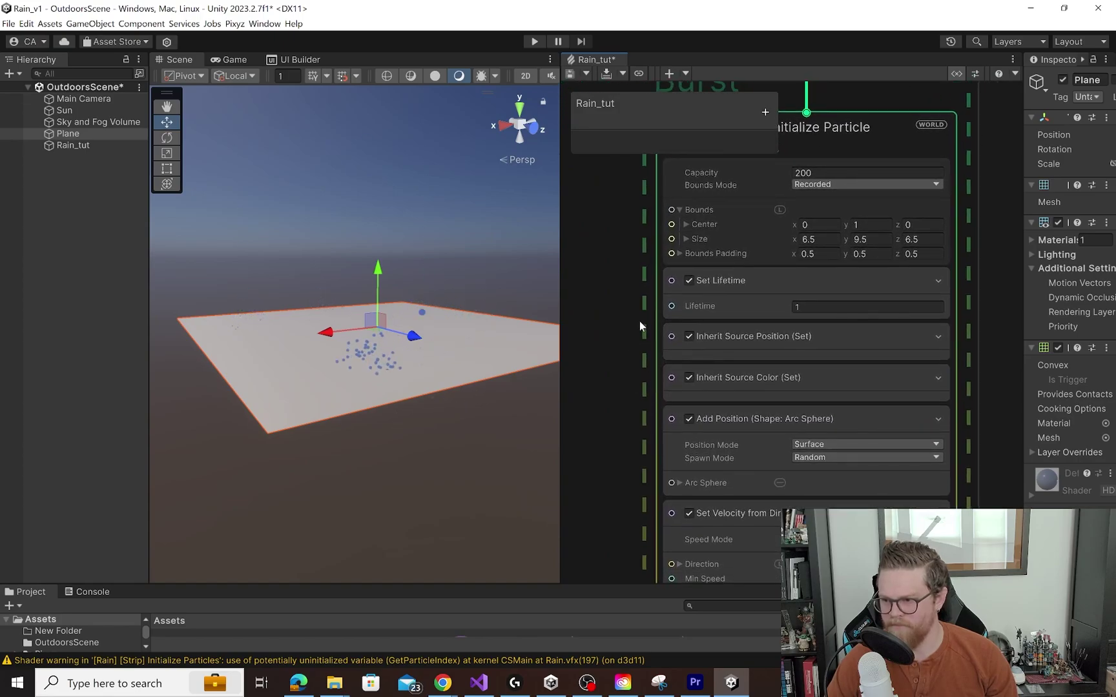
pyautogui.moveTo(607, 419); pyautogui.dragTo(591, 184, button='middle')
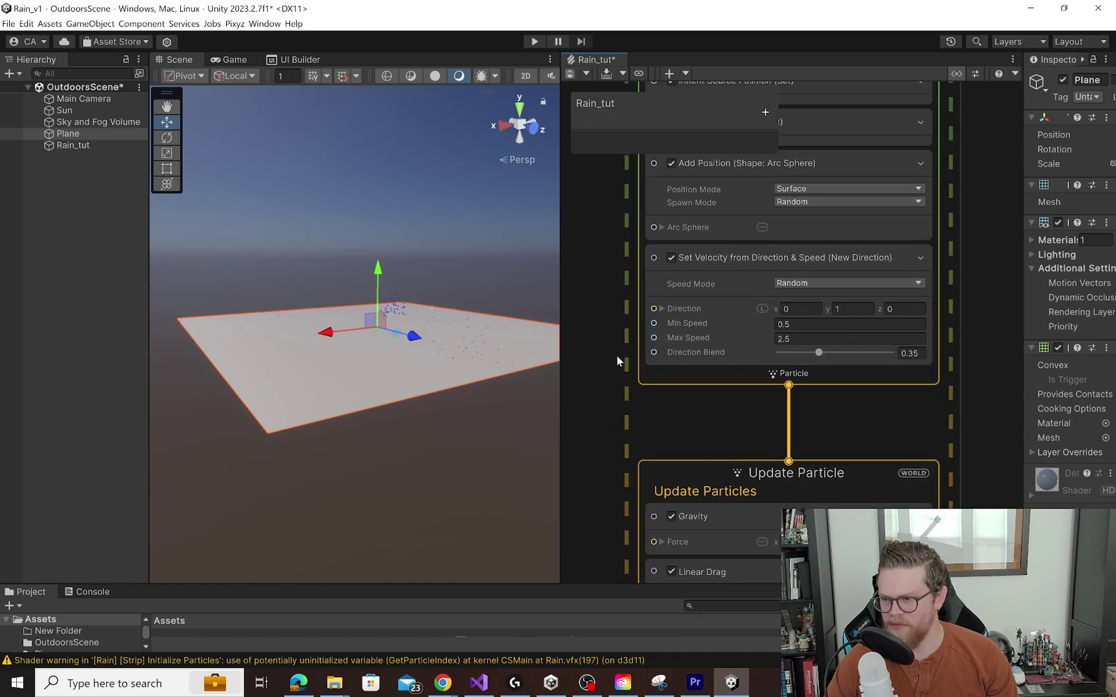
pyautogui.moveTo(673, 402); pyautogui.dragTo(691, 302, button='middle')
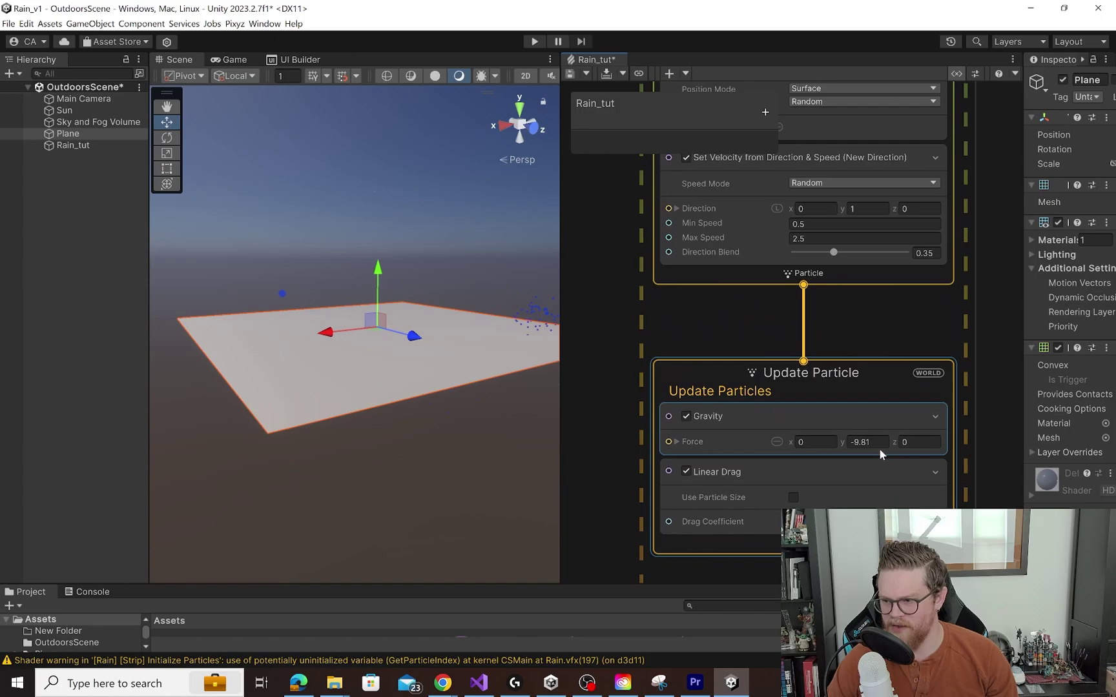
pyautogui.click(846, 440)
pyautogui.write('-1')
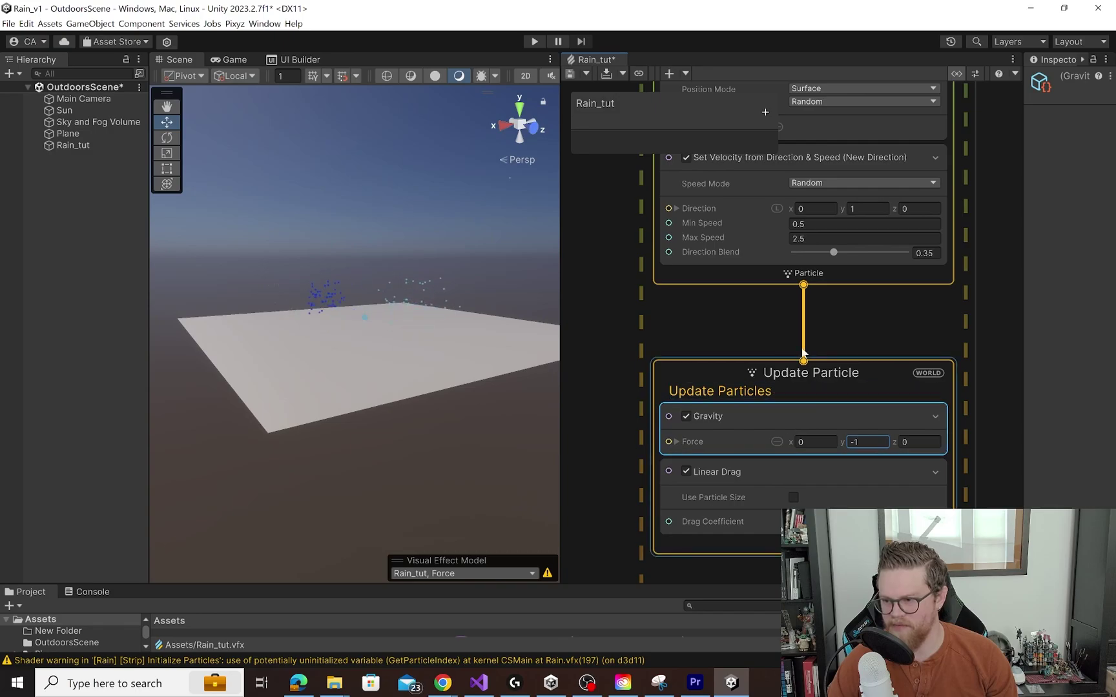
pyautogui.scroll(4, 821, 344)
pyautogui.scroll(-4, 821, 344)
pyautogui.moveTo(833, 321); pyautogui.dragTo(813, 552, button='middle')
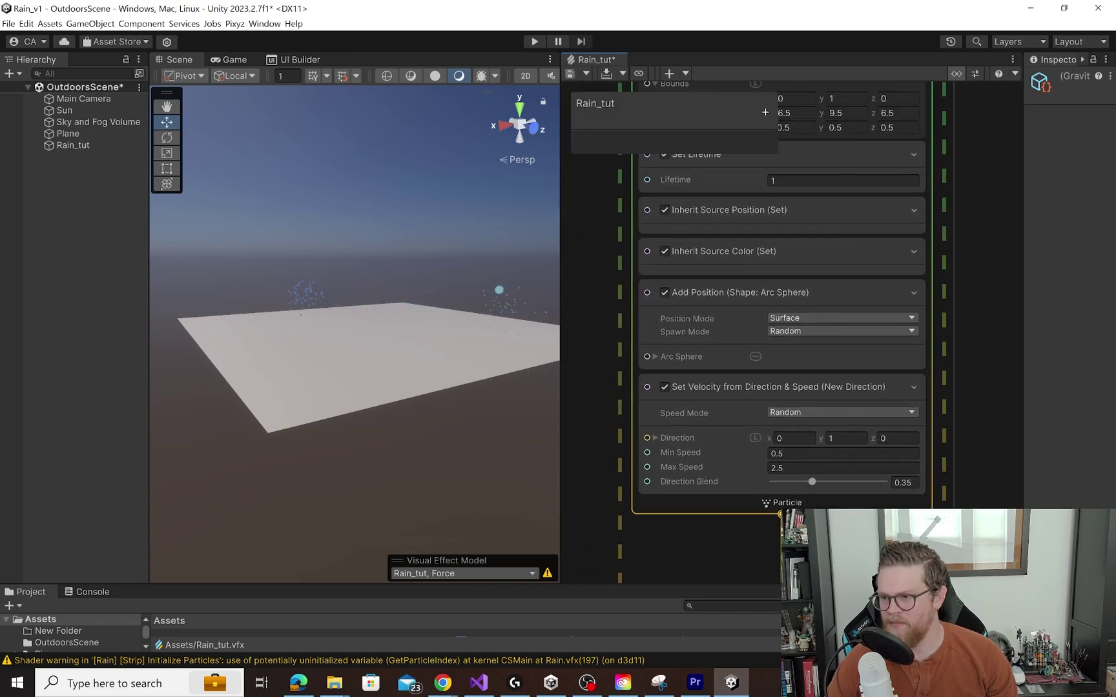
# Set the particle Lifetime in the Burst system's Initialize Particle context to 0.5
pyautogui.click(775, 181)
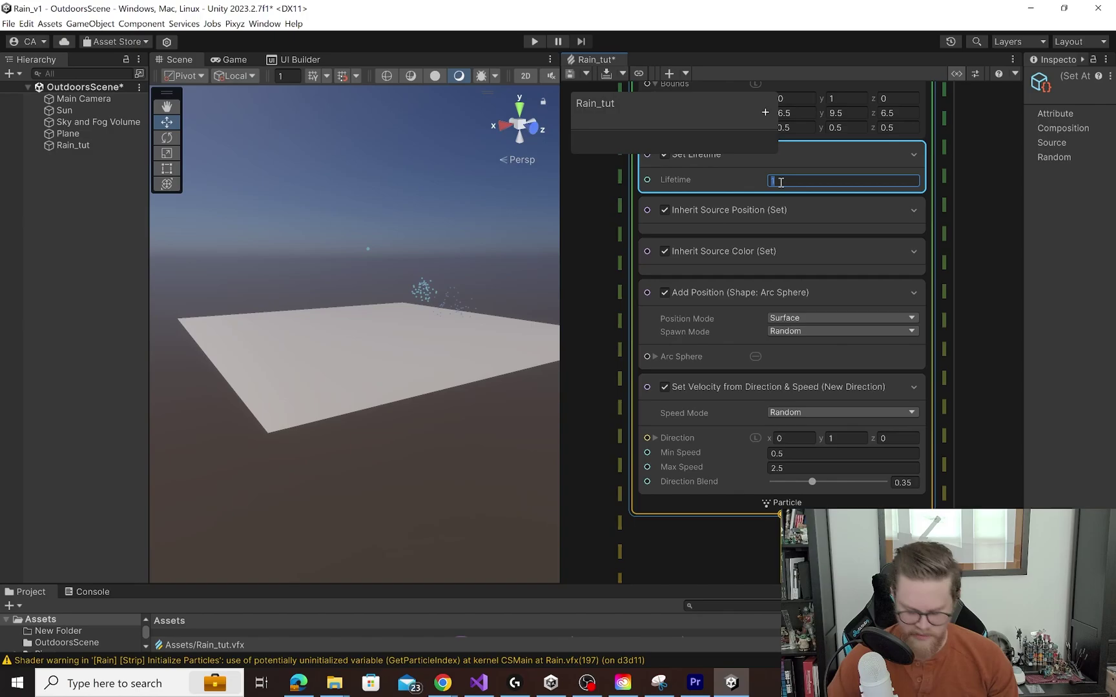
pyautogui.write('0.5')
pyautogui.press('Return')
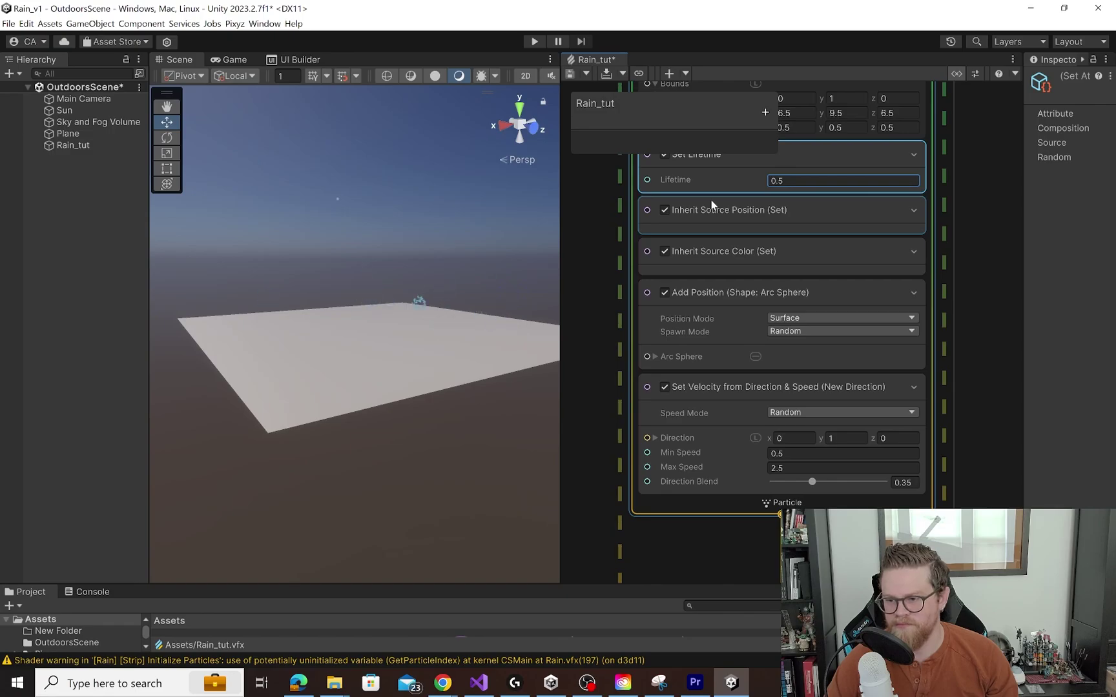
# Lower the start of the Burst Quad's Multiply Size over Life curve, and add a key at about 0.644, 0.373 and pull it down
pyautogui.moveTo(955, 487); pyautogui.dragTo(954, 231, button='middle')
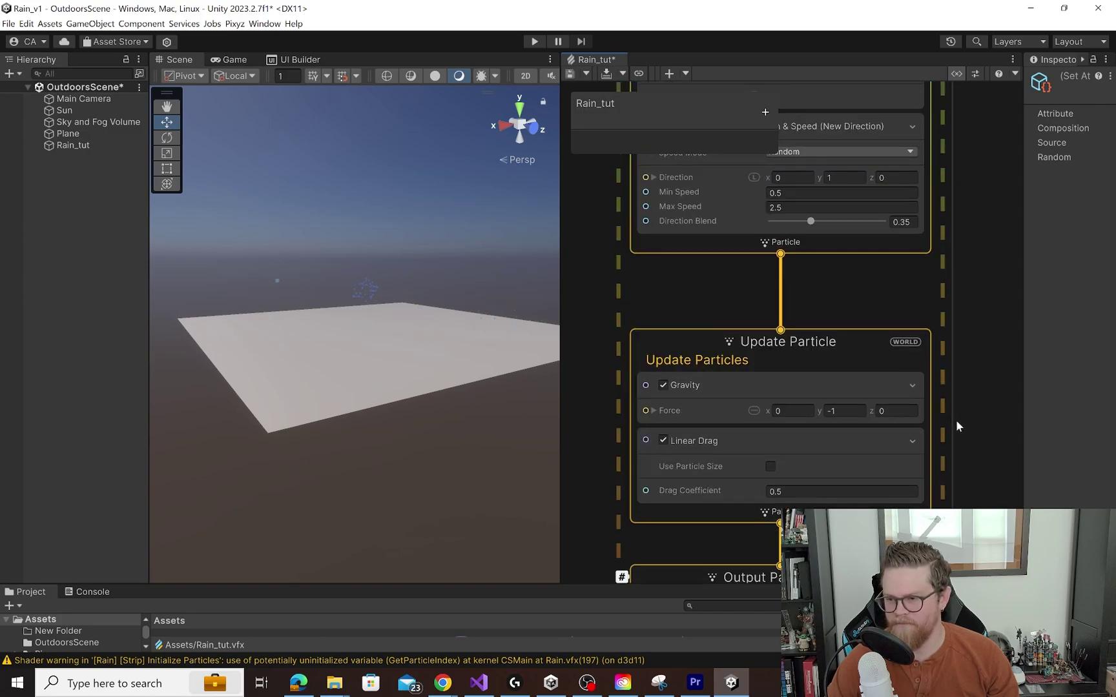
pyautogui.moveTo(961, 463); pyautogui.dragTo(968, 286, button='middle')
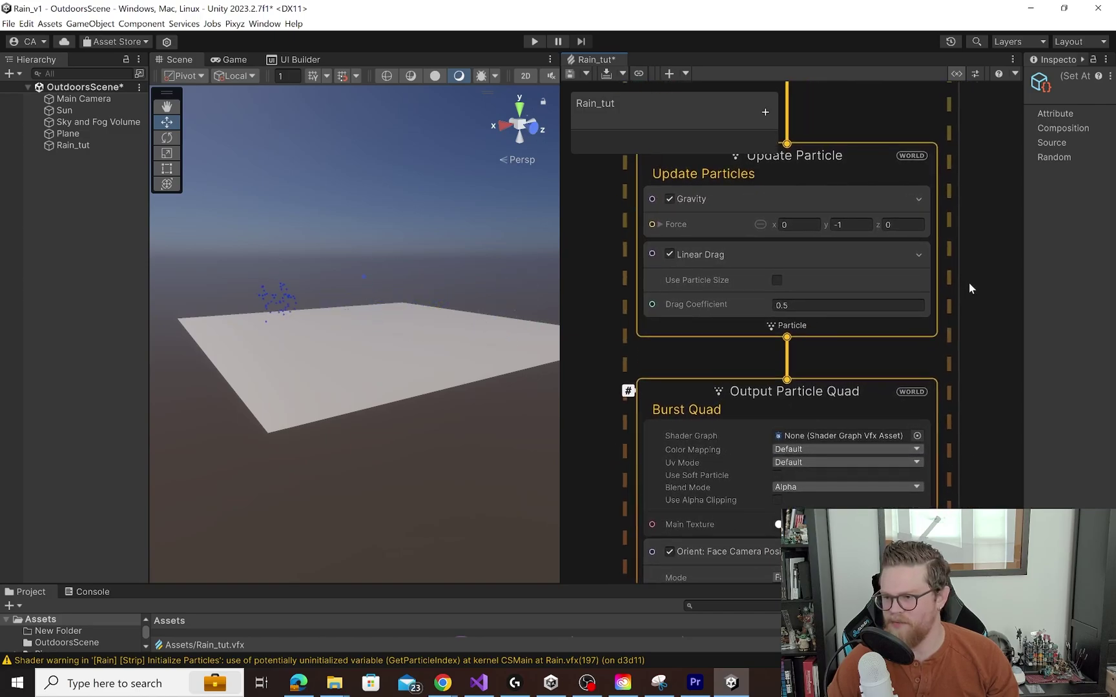
pyautogui.moveTo(970, 419); pyautogui.dragTo(952, 235, button='middle')
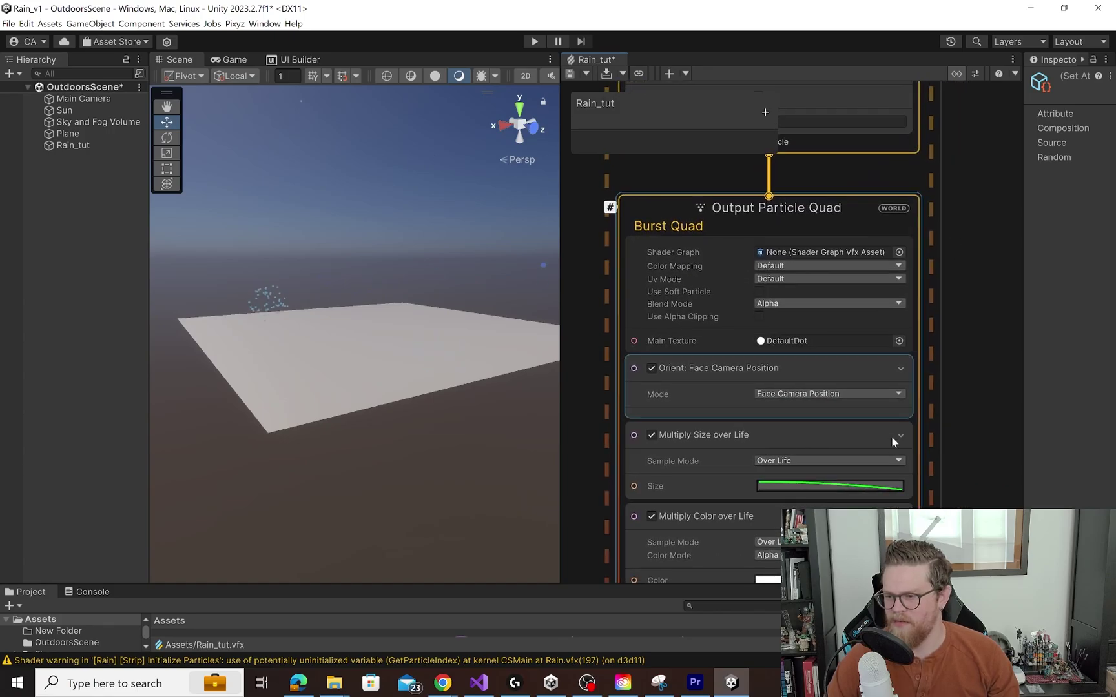
pyautogui.click(879, 486)
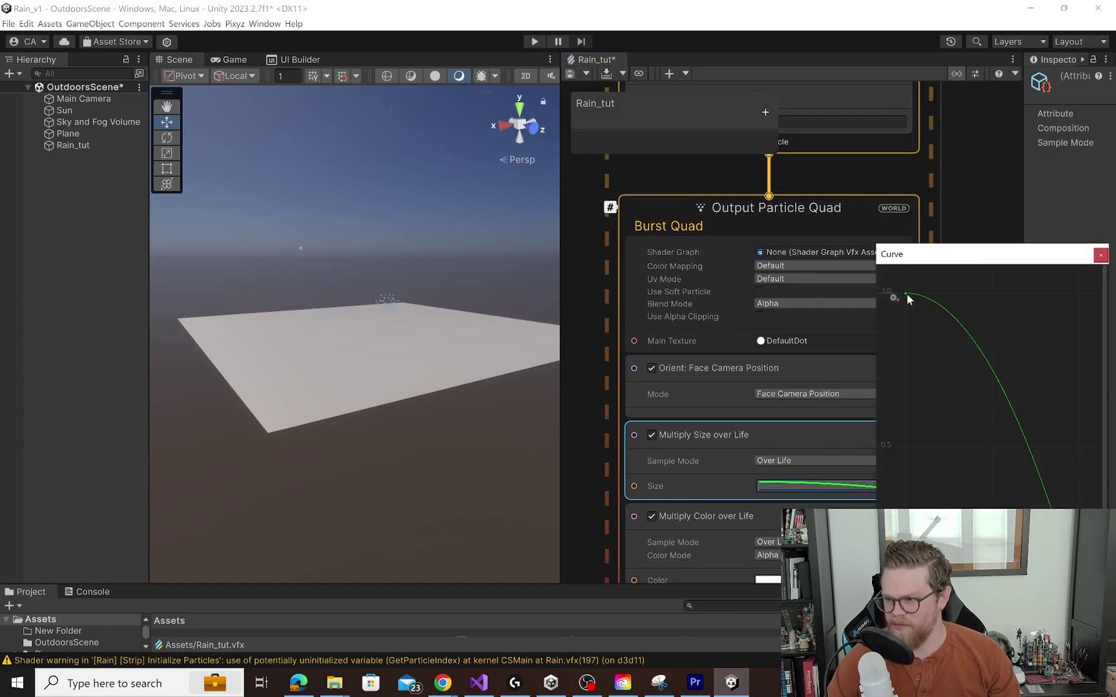
pyautogui.moveTo(911, 301); pyautogui.dragTo(909, 520)
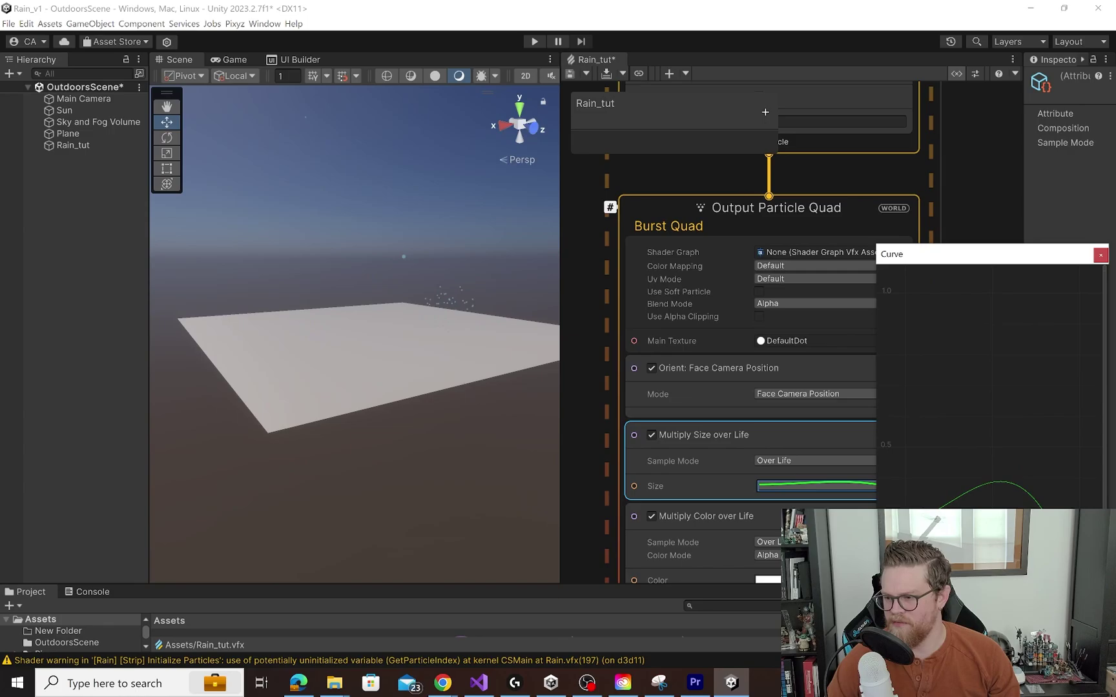
pyautogui.rightClick(1016, 486)
pyautogui.click(1071, 498)
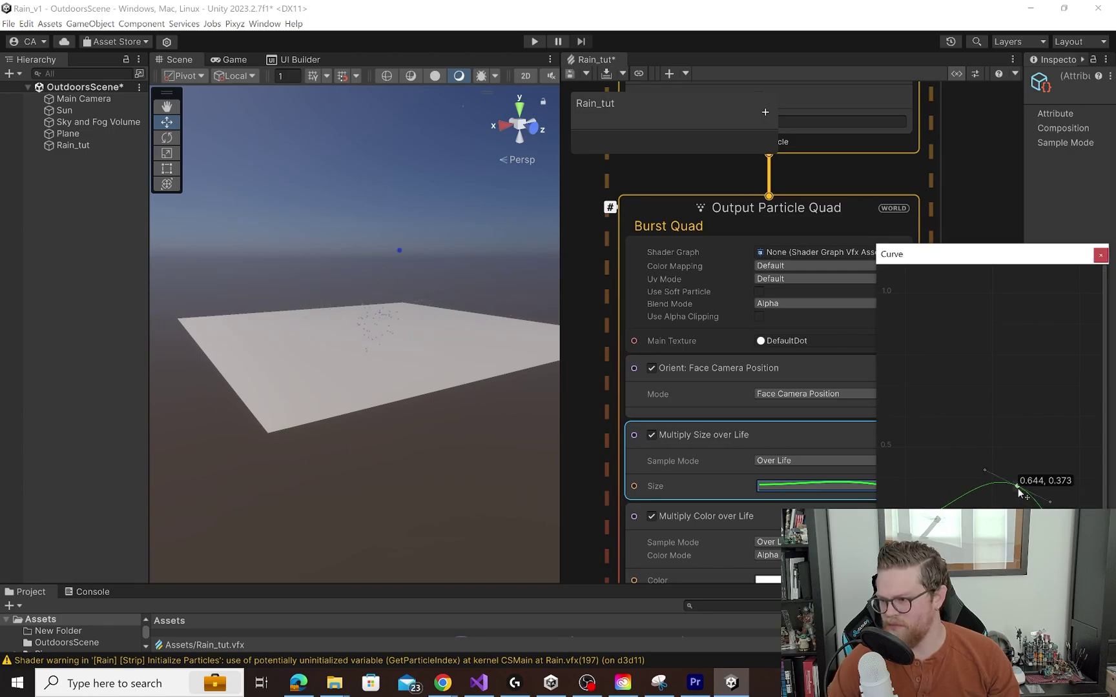
pyautogui.moveTo(1017, 489); pyautogui.dragTo(1026, 514)
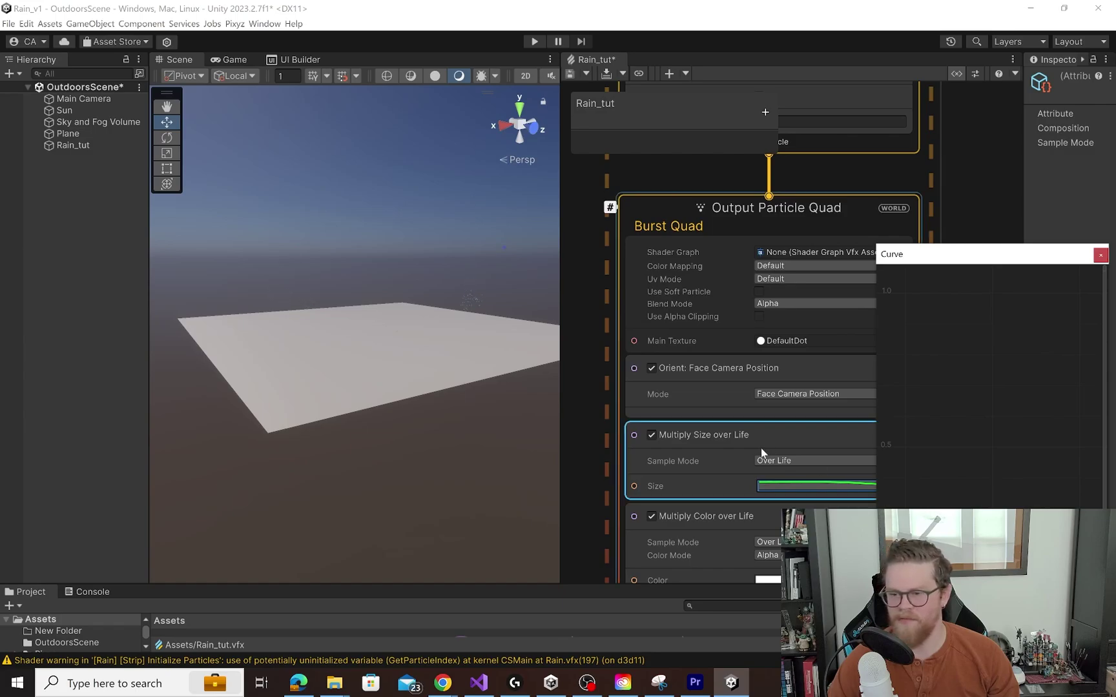
# Flatten the Seed Quad's Multiply Size over Life curve by lowering its end key
pyautogui.keyDown('alt'); pyautogui.moveTo(372, 357); pyautogui.dragTo(406, 400, button='right'); pyautogui.keyUp('alt')
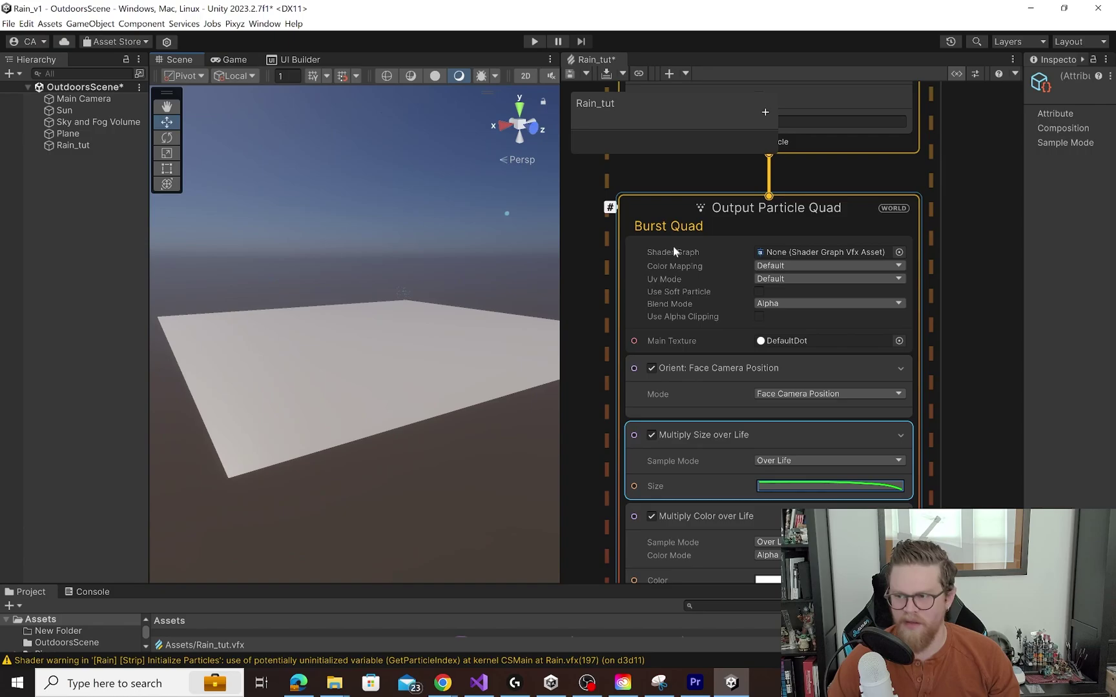
pyautogui.moveTo(587, 187); pyautogui.dragTo(870, 495, button='middle')
pyautogui.scroll(-5, 853, 444)
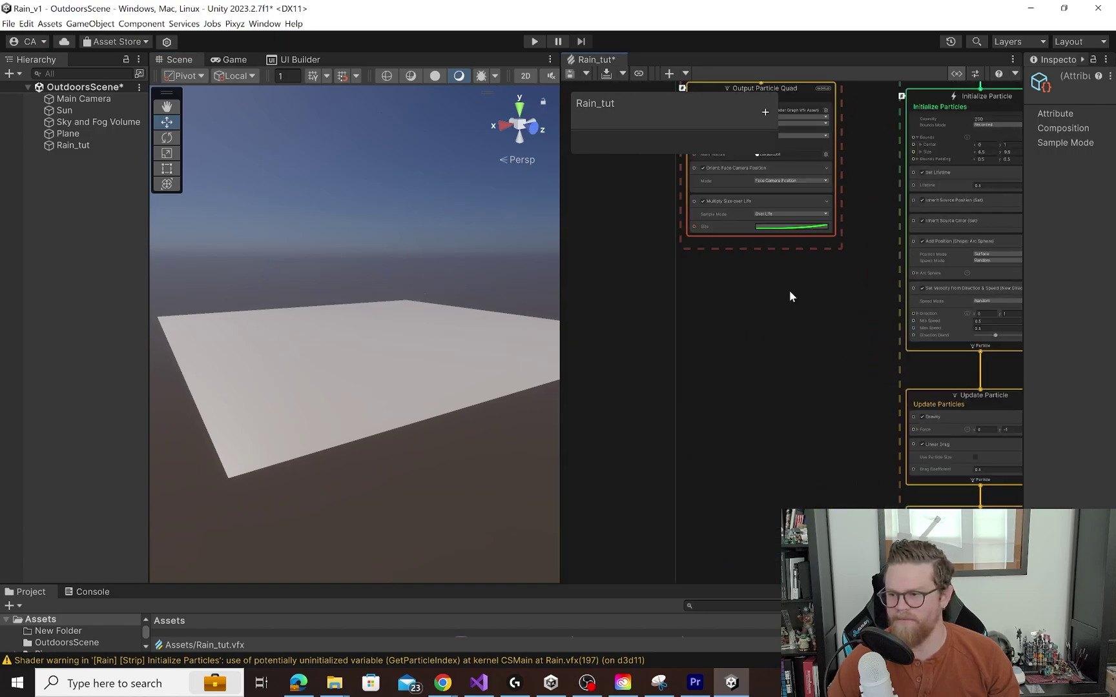
pyautogui.moveTo(789, 291); pyautogui.dragTo(804, 436, button='middle')
pyautogui.click(806, 386)
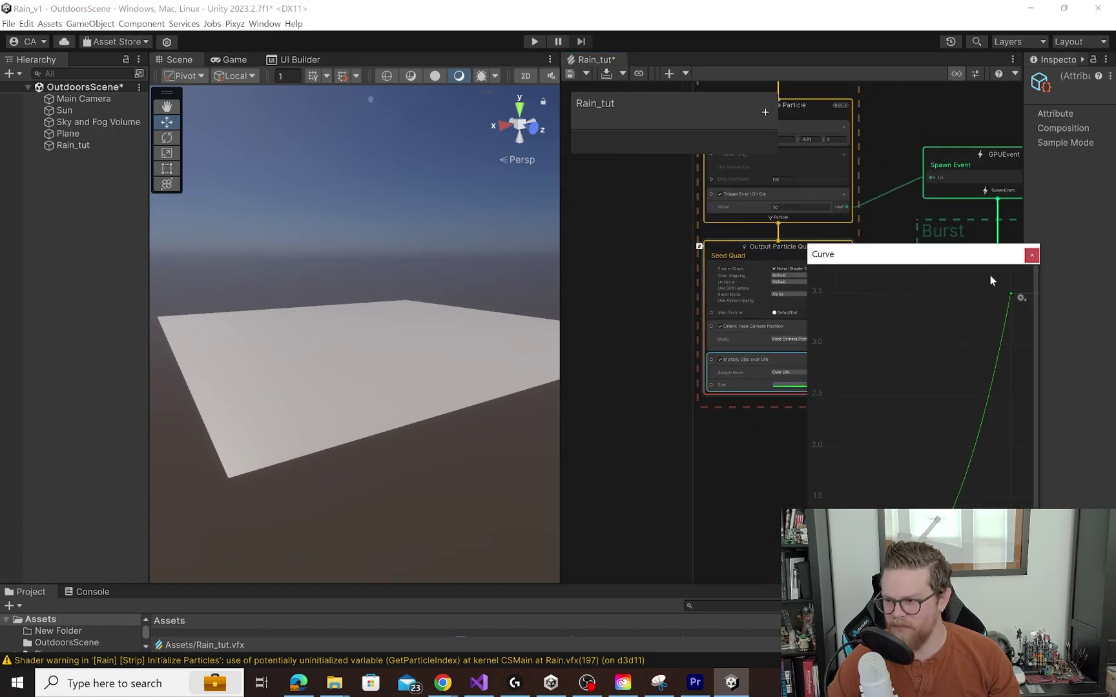
pyautogui.moveTo(1002, 418); pyautogui.dragTo(1004, 568)
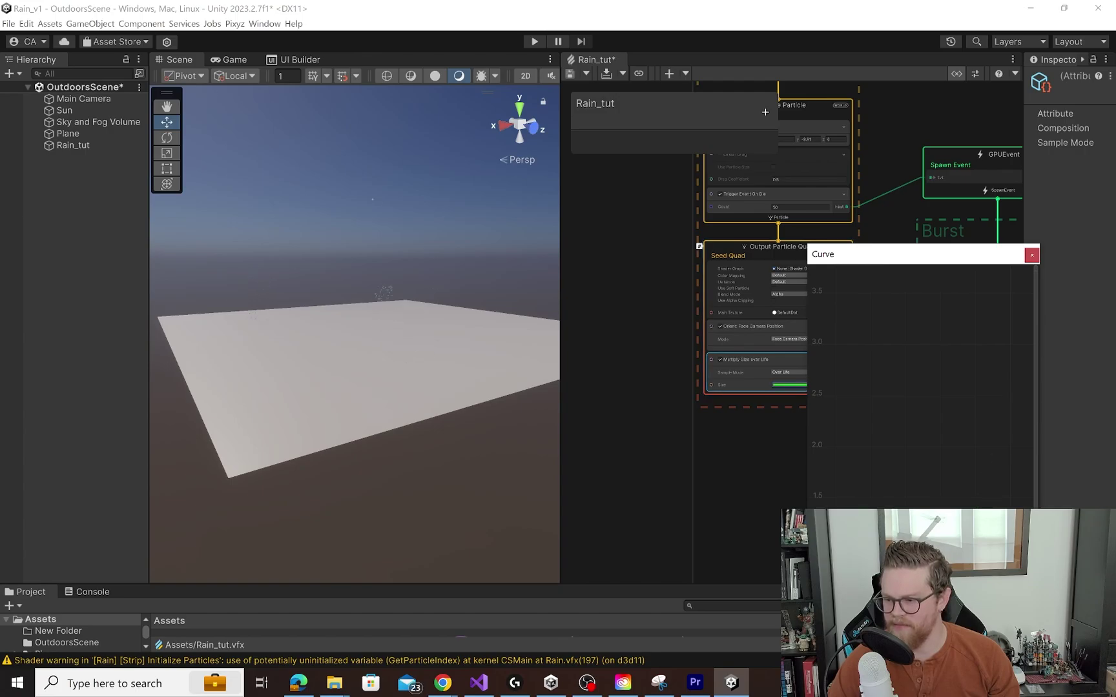
# Disable the Sun light to check the particles against darkness, and re-enable it
pyautogui.keyDown('alt'); pyautogui.moveTo(441, 356); pyautogui.dragTo(445, 385, button='right'); pyautogui.keyUp('alt')
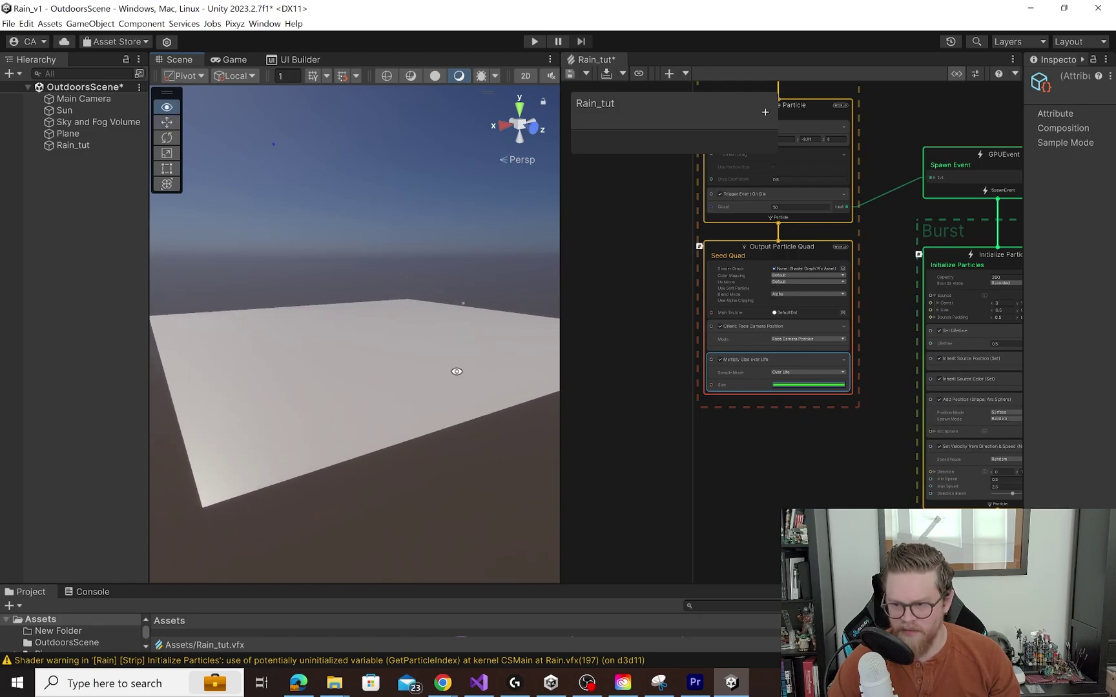
pyautogui.keyDown('alt'); pyautogui.moveTo(456, 372); pyautogui.dragTo(464, 366); pyautogui.keyUp('alt')
pyautogui.click(65, 111)
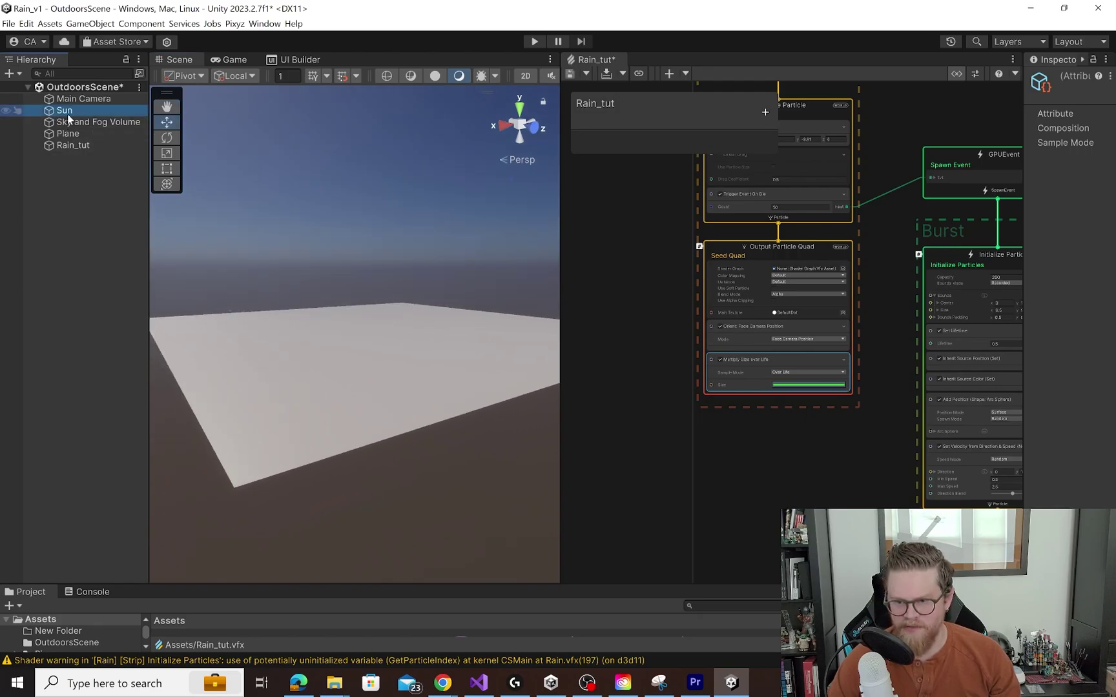
pyautogui.click(1061, 80)
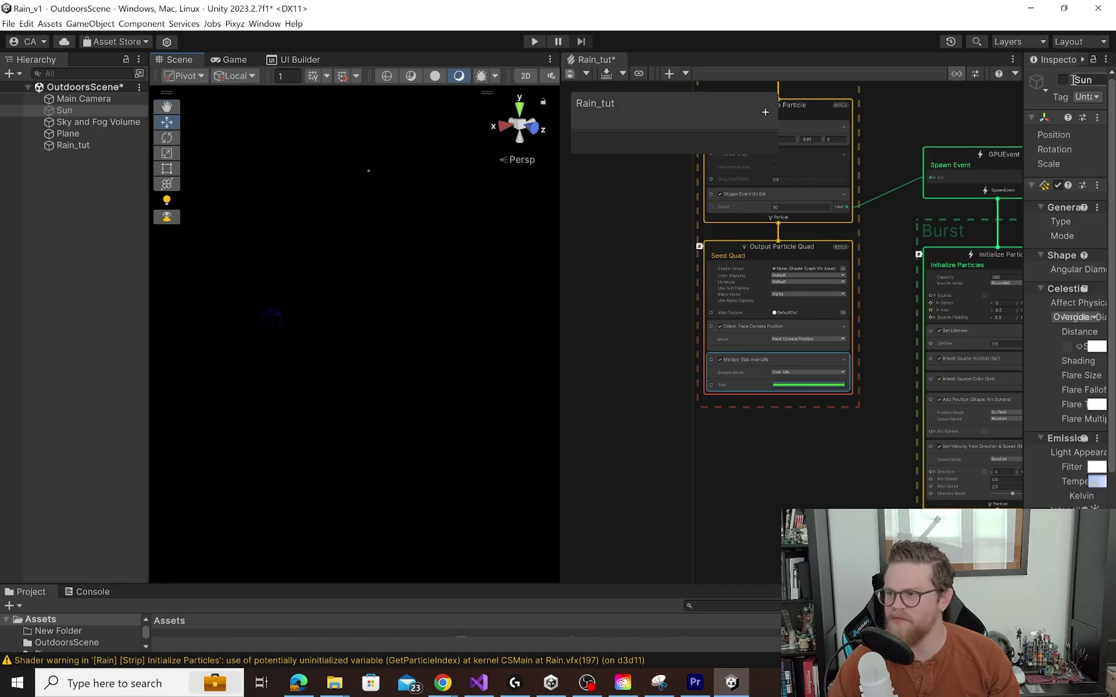
pyautogui.click(1062, 80)
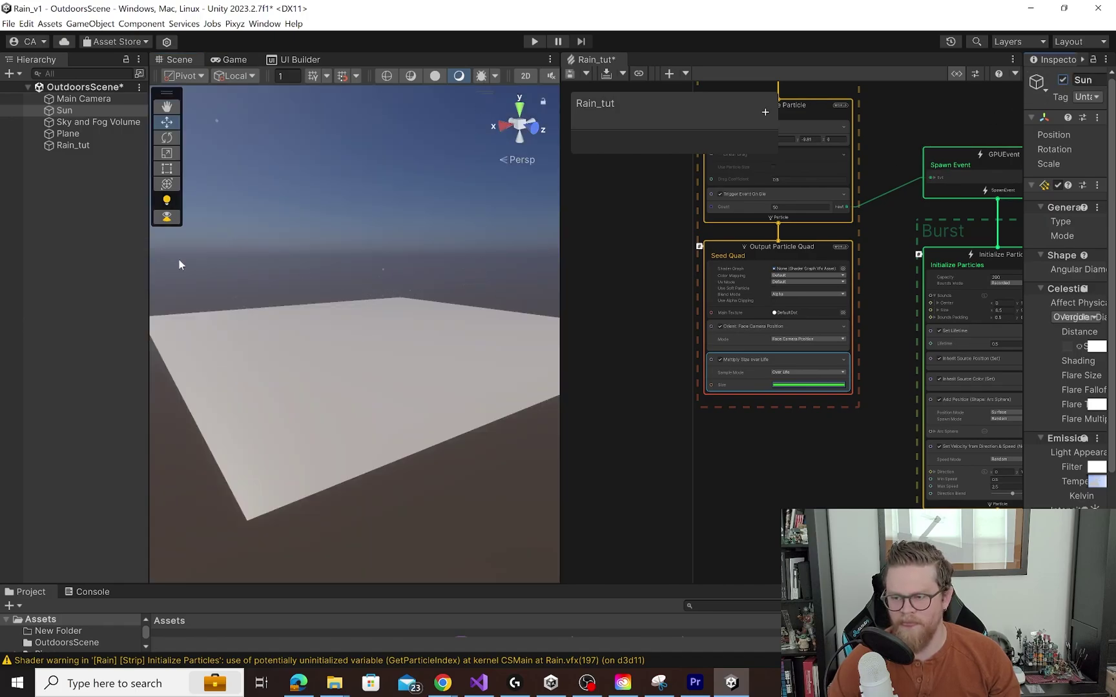
pyautogui.scroll(2, 414, 263)
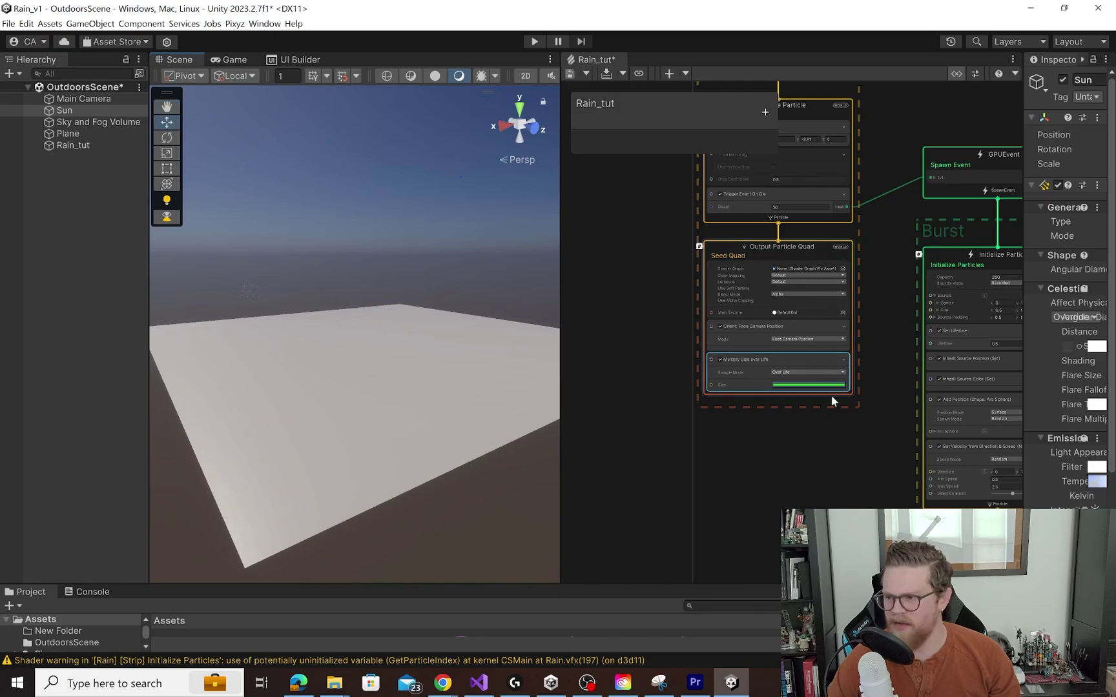
# Insert the Head & Trail template into the Rain_tut effect graph
pyautogui.moveTo(683, 374); pyautogui.dragTo(717, 411, button='middle')
pyautogui.moveTo(695, 227); pyautogui.dragTo(655, 444, button='middle')
pyautogui.click(670, 75)
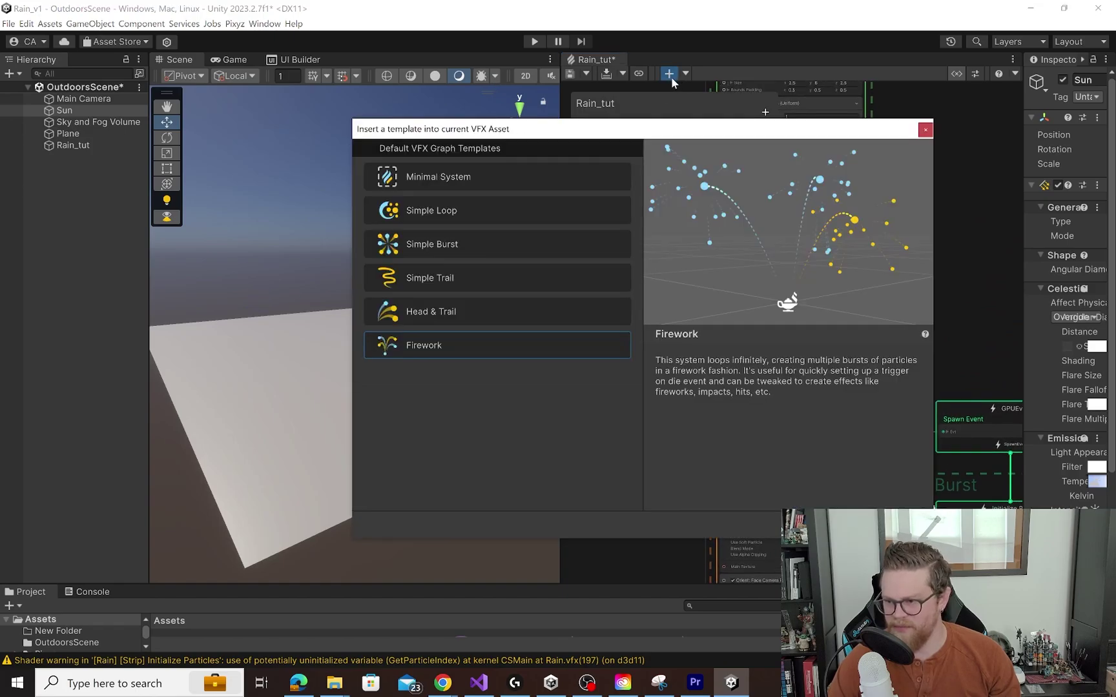
pyautogui.click(480, 315)
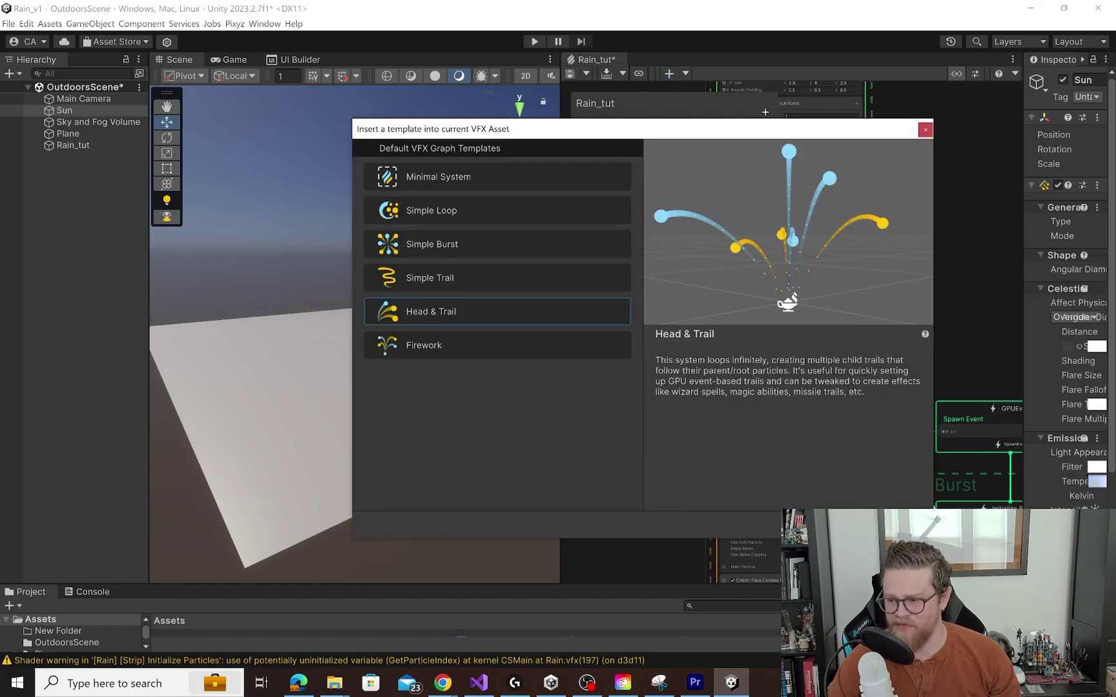
pyautogui.click(895, 524)
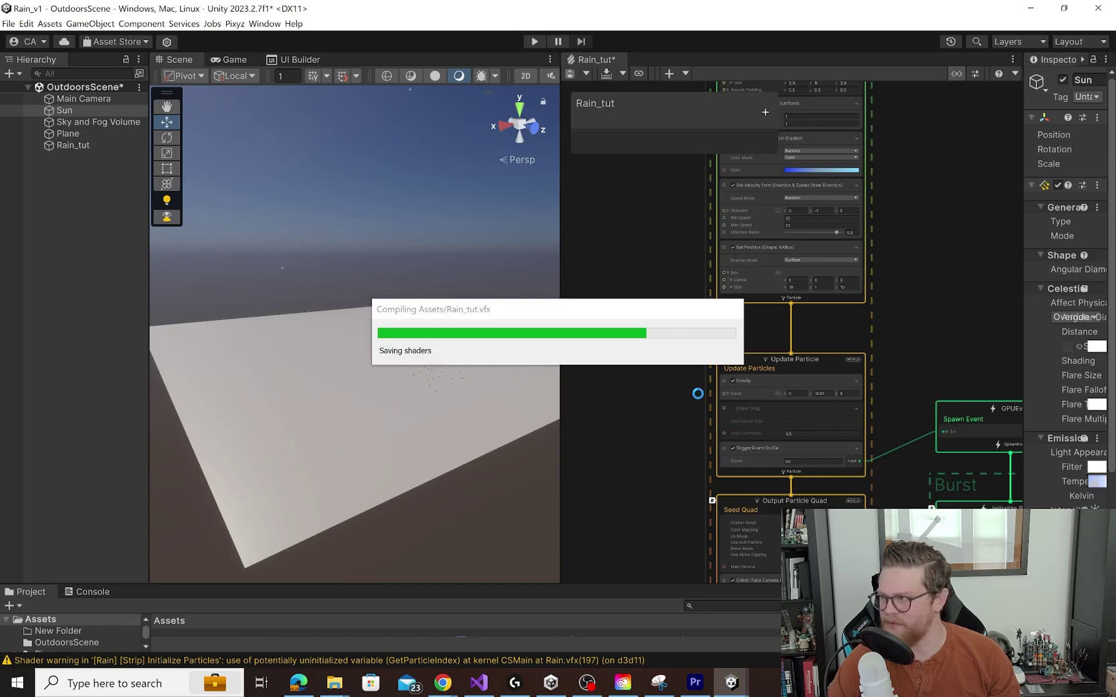
# Examine the inserted Head & Trail systems, especially the Trigger Event Rate (Over Time) block in the heads' Update Particle context
pyautogui.moveTo(670, 380); pyautogui.dragTo(784, 220, button='middle')
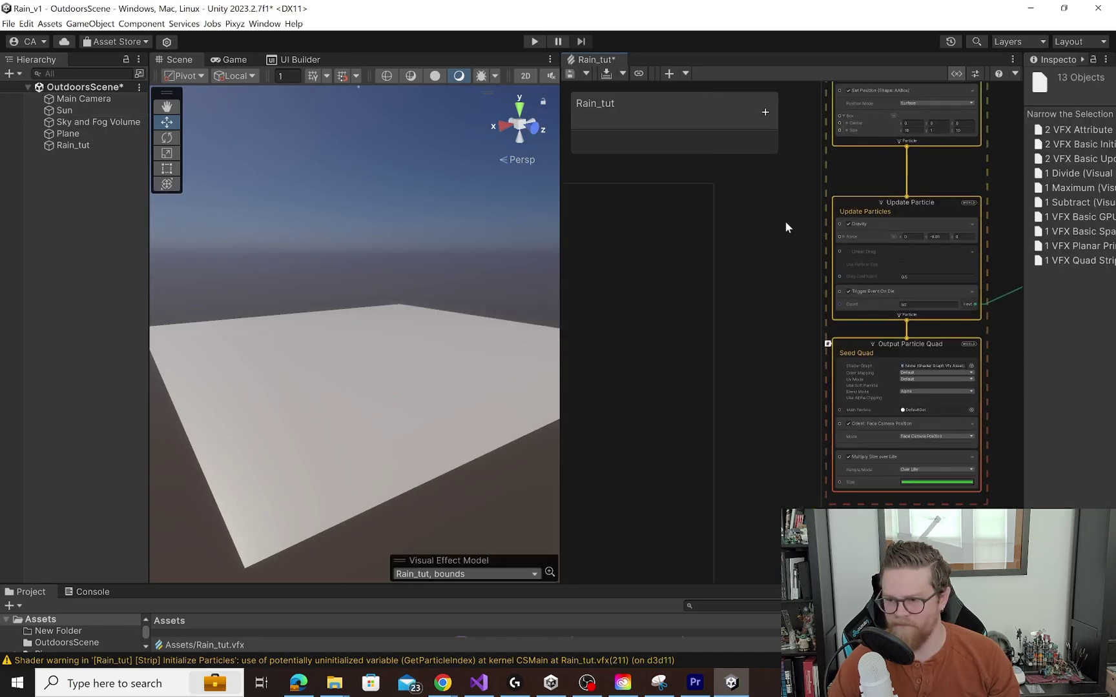
pyautogui.scroll(-3, 807, 209)
pyautogui.scroll(-4, 711, 292)
pyautogui.moveTo(678, 284); pyautogui.dragTo(776, 191, button='middle')
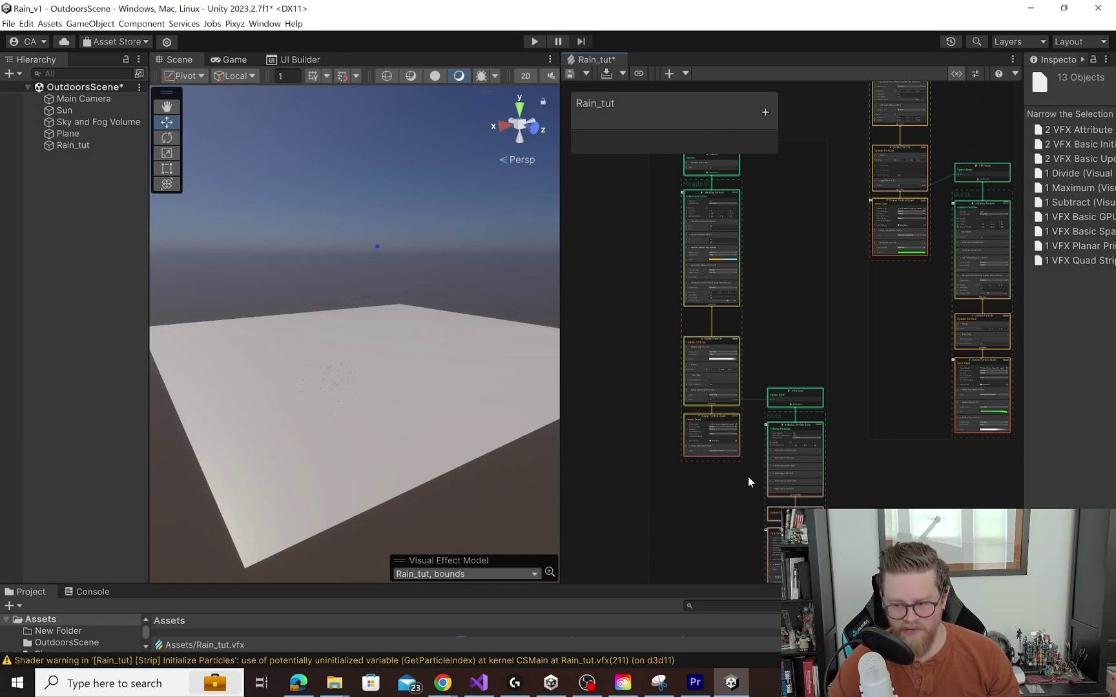
pyautogui.scroll(5, 680, 392)
pyautogui.scroll(5, 801, 382)
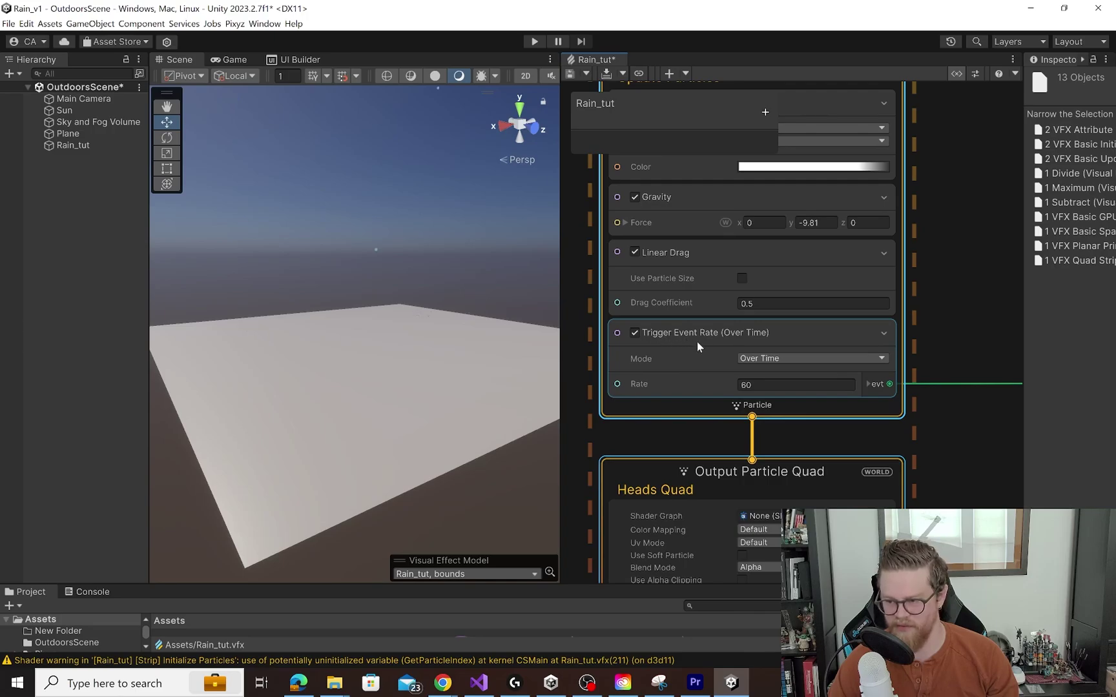
pyautogui.scroll(-8, 697, 341)
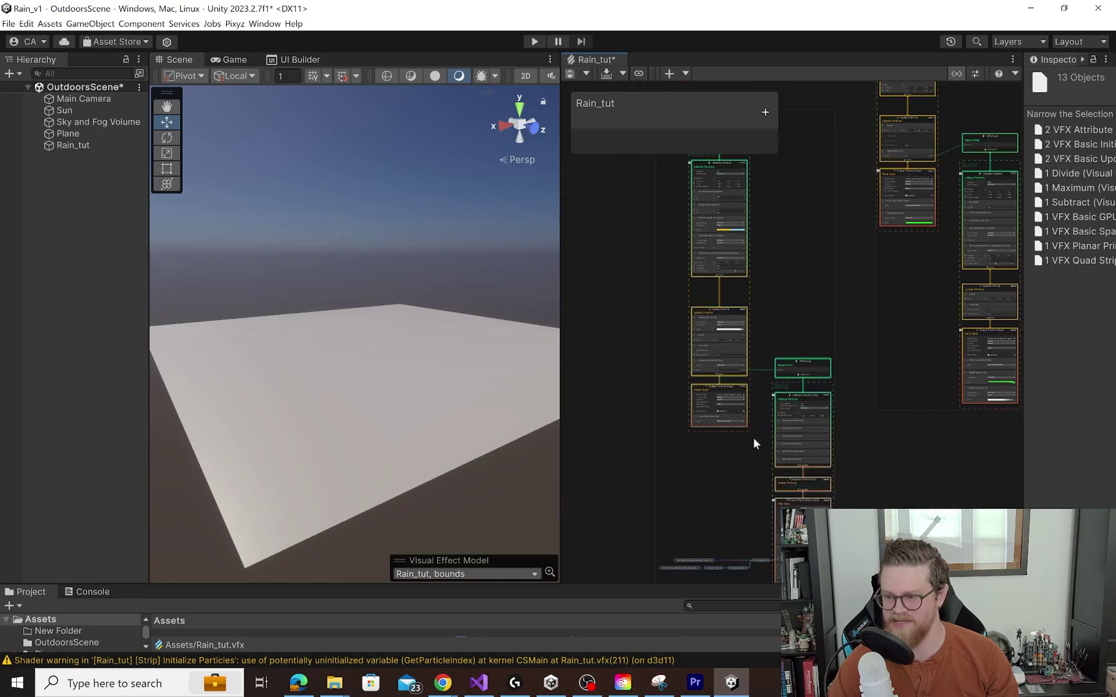
# Delete the inserted template's heads system and move its Strip system with the connected operator nodes beside the Burst system
pyautogui.click(761, 458)
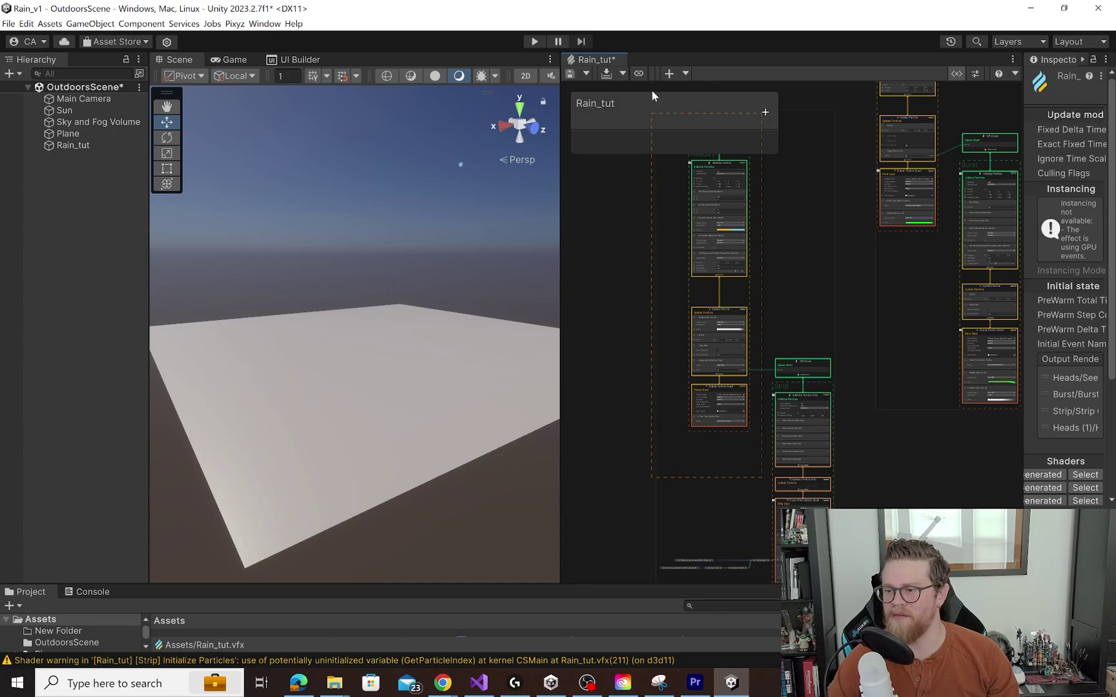
pyautogui.moveTo(651, 95); pyautogui.dragTo(652, 97)
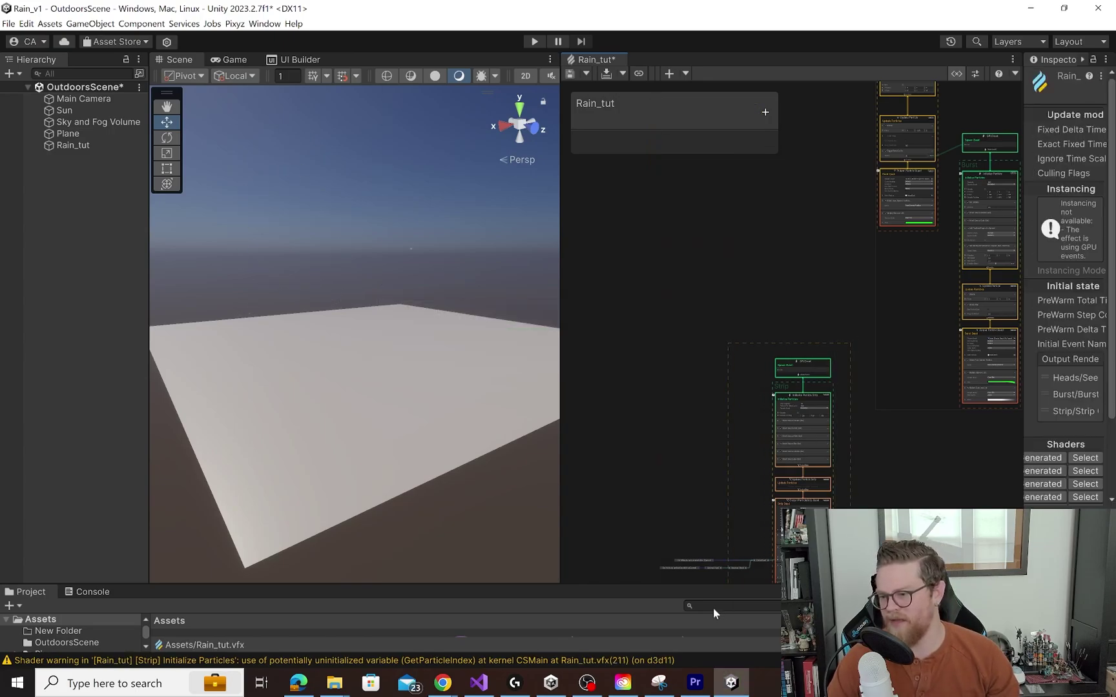
pyautogui.moveTo(657, 633); pyautogui.dragTo(657, 632)
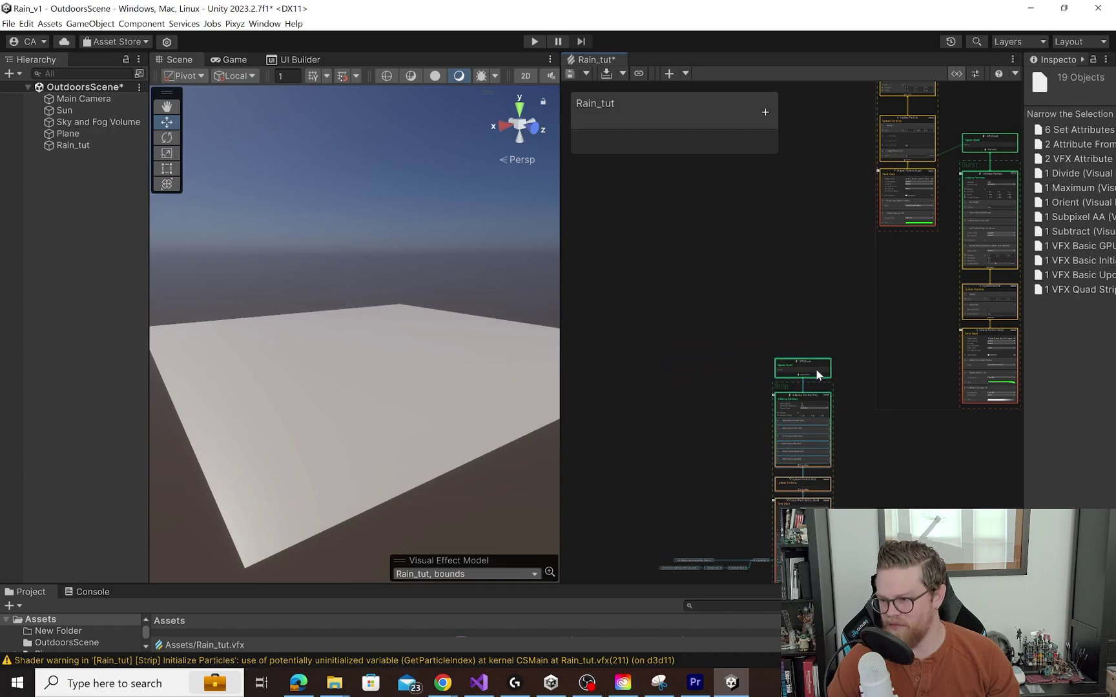
pyautogui.moveTo(816, 369); pyautogui.dragTo(927, 164)
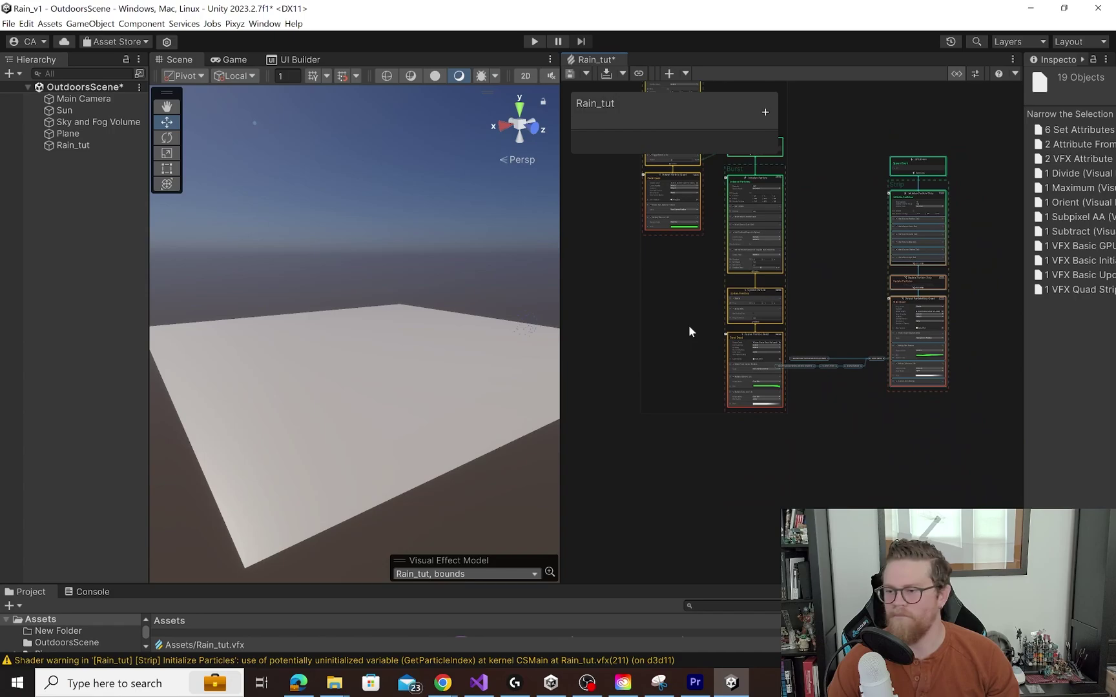
# Add a Trigger Event Rate (Over Time) block below Trigger Event On Die in the rain heads' Update Particle context
pyautogui.scroll(6, 736, 323)
pyautogui.scroll(2, 742, 303)
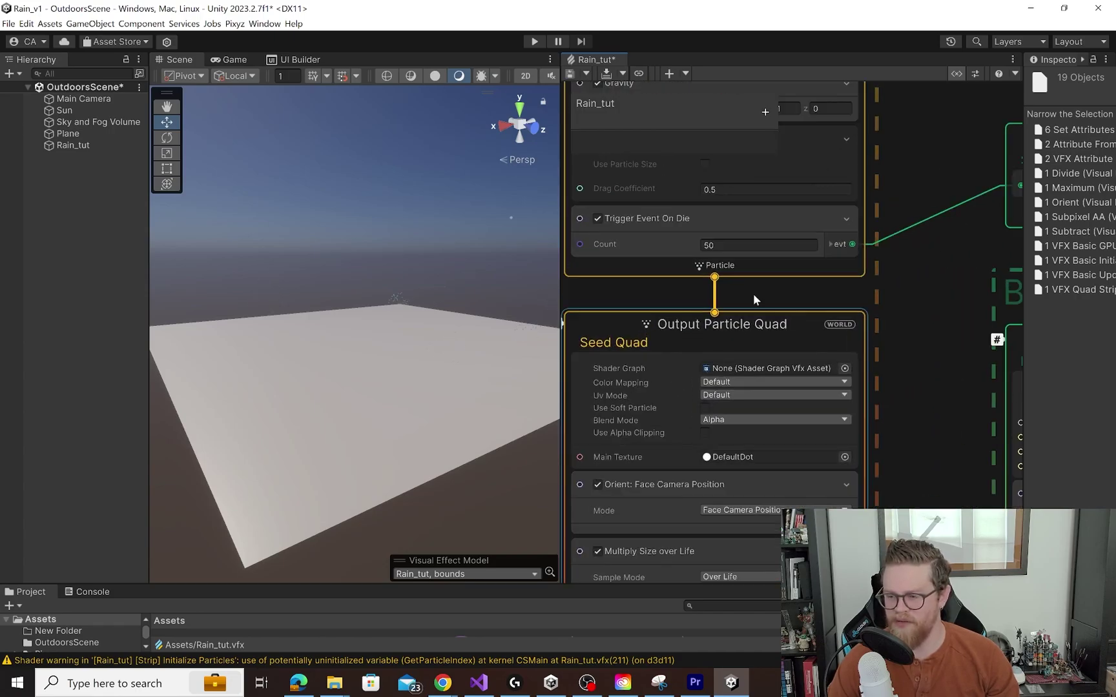
pyautogui.moveTo(761, 316); pyautogui.dragTo(814, 435, button='middle')
pyautogui.press('space')
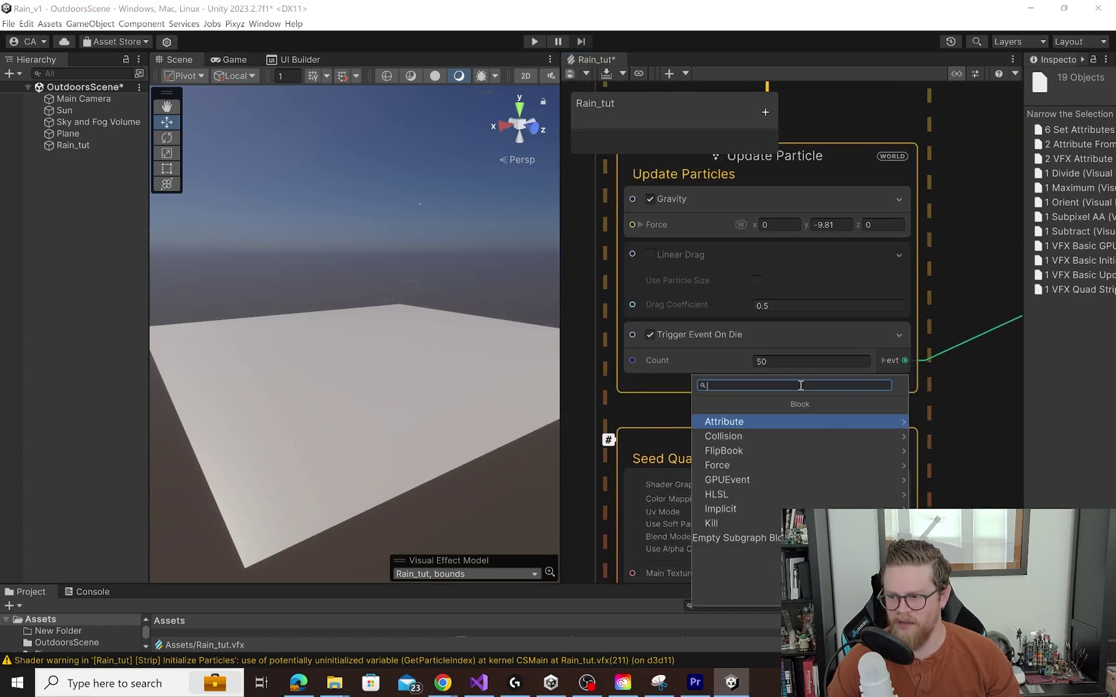
pyautogui.write('trigg')
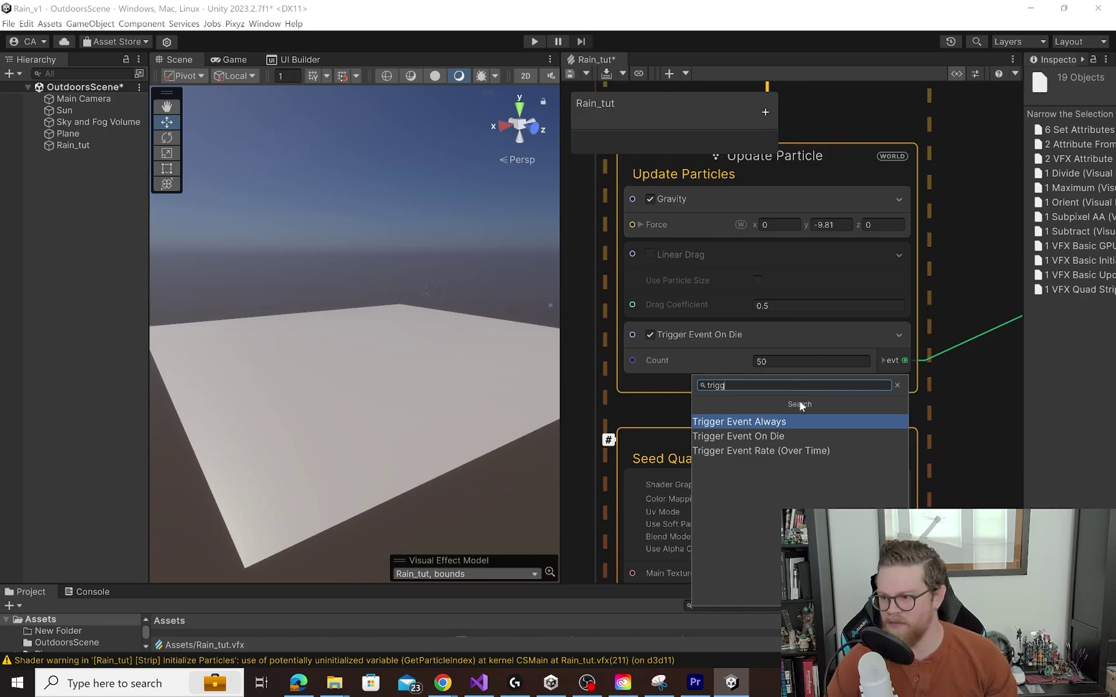
pyautogui.click(794, 452)
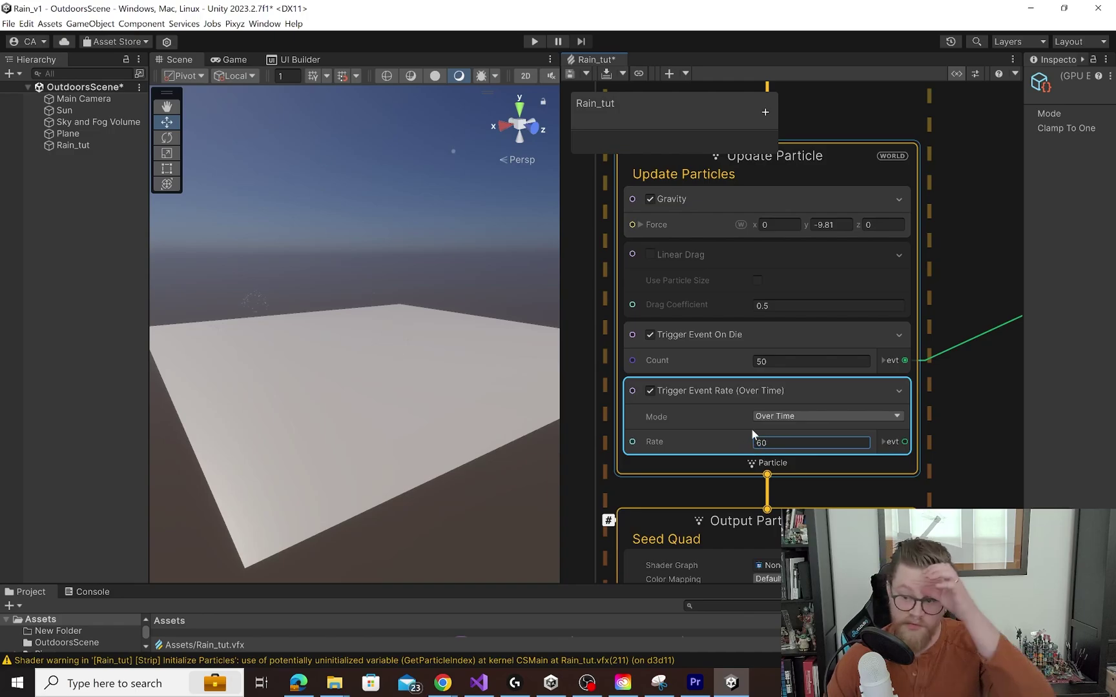
# Check the Experimental Operators/Blocks option in the Visual Effects preferences
pyautogui.click(26, 23)
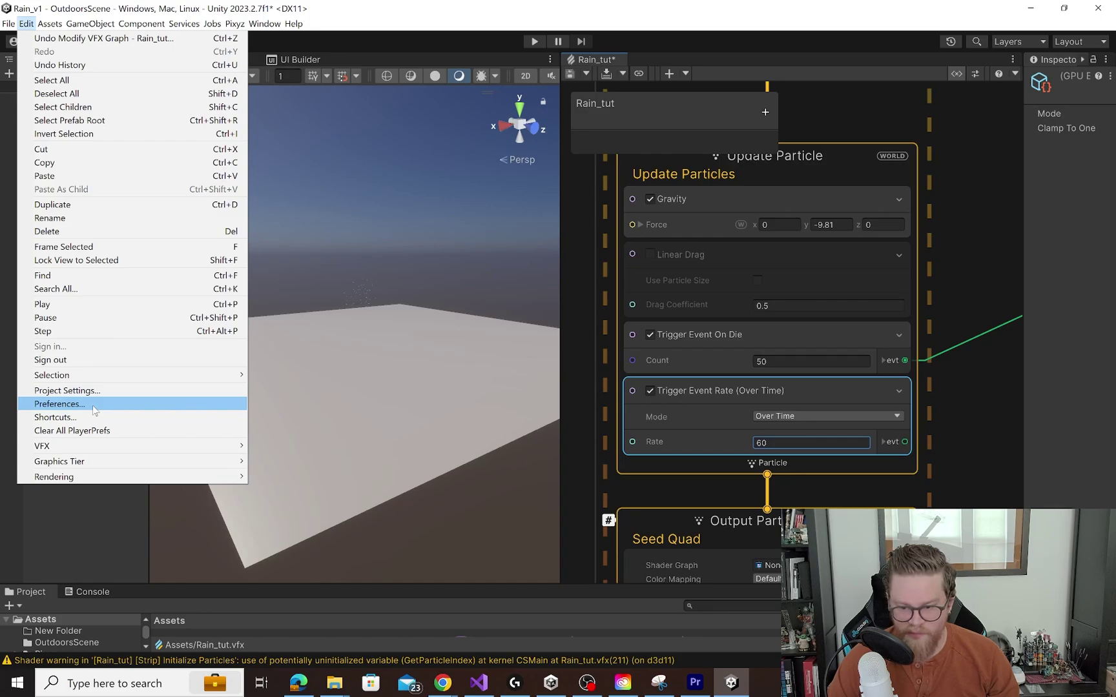
pyautogui.click(60, 403)
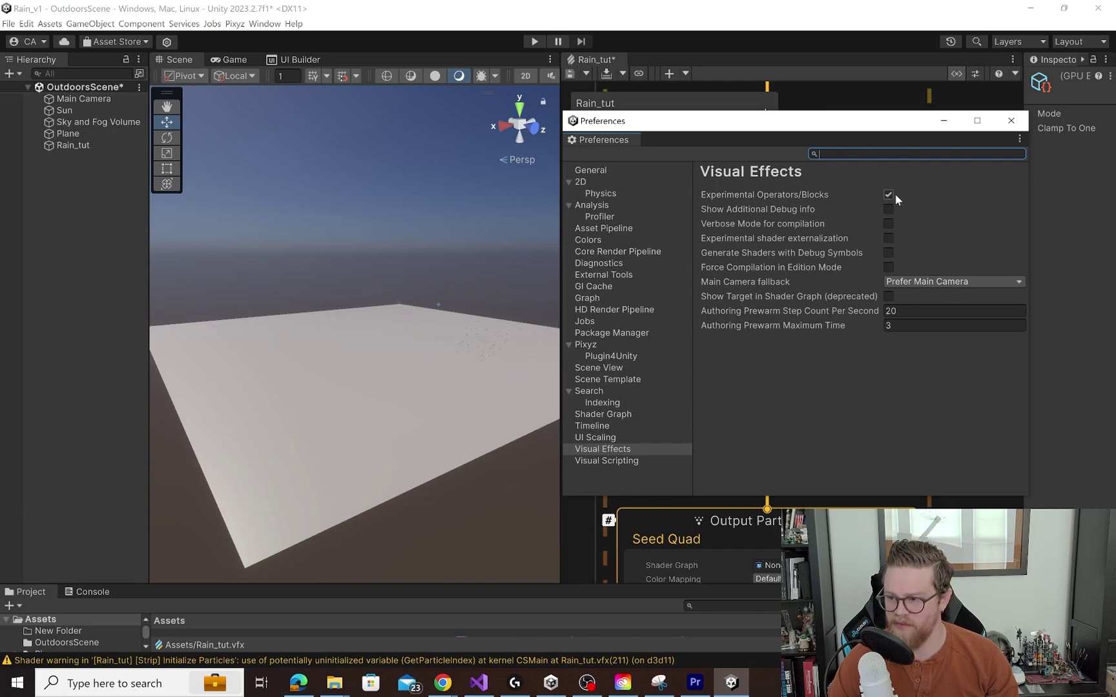
pyautogui.click(1011, 120)
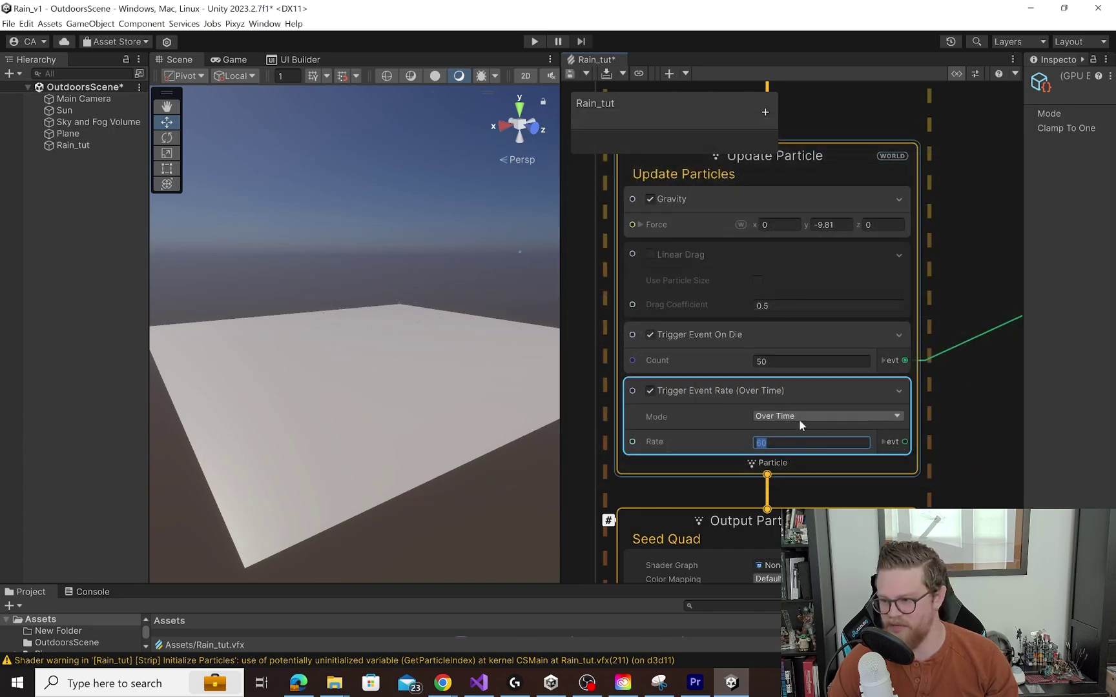
# Connect the event output of the heads' Trigger Event Rate (Over Time) block to the GPUEvent of the Strip system
pyautogui.moveTo(978, 451); pyautogui.dragTo(692, 307, button='middle')
pyautogui.scroll(-3, 723, 313)
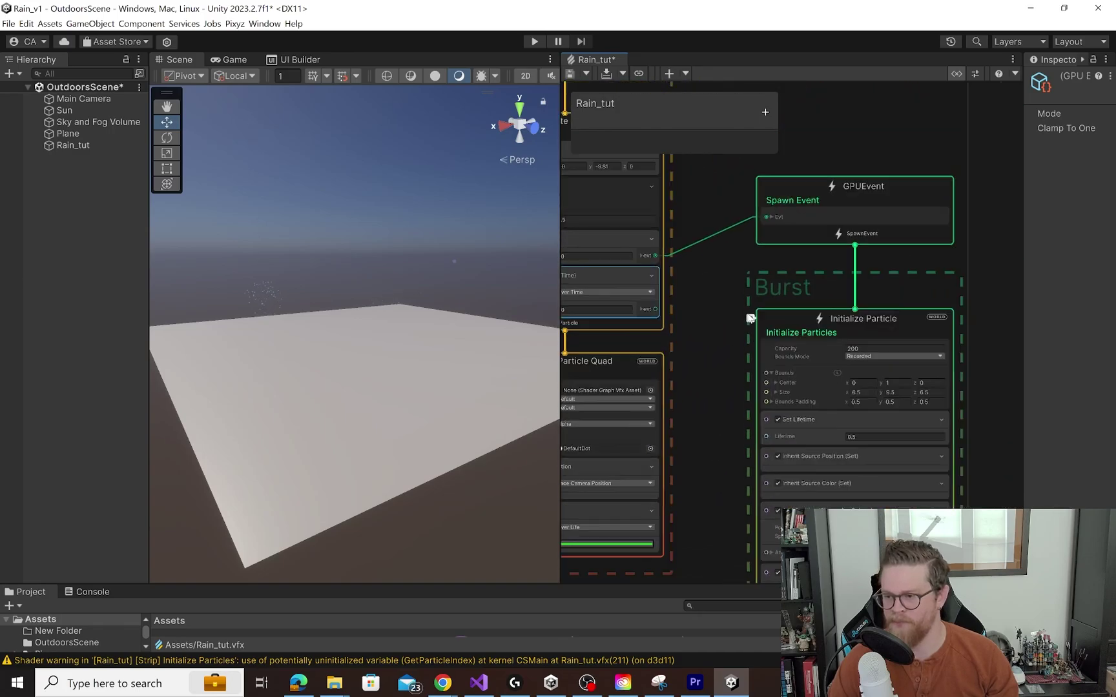
pyautogui.scroll(-2, 749, 319)
pyautogui.moveTo(923, 286); pyautogui.dragTo(815, 267, button='middle')
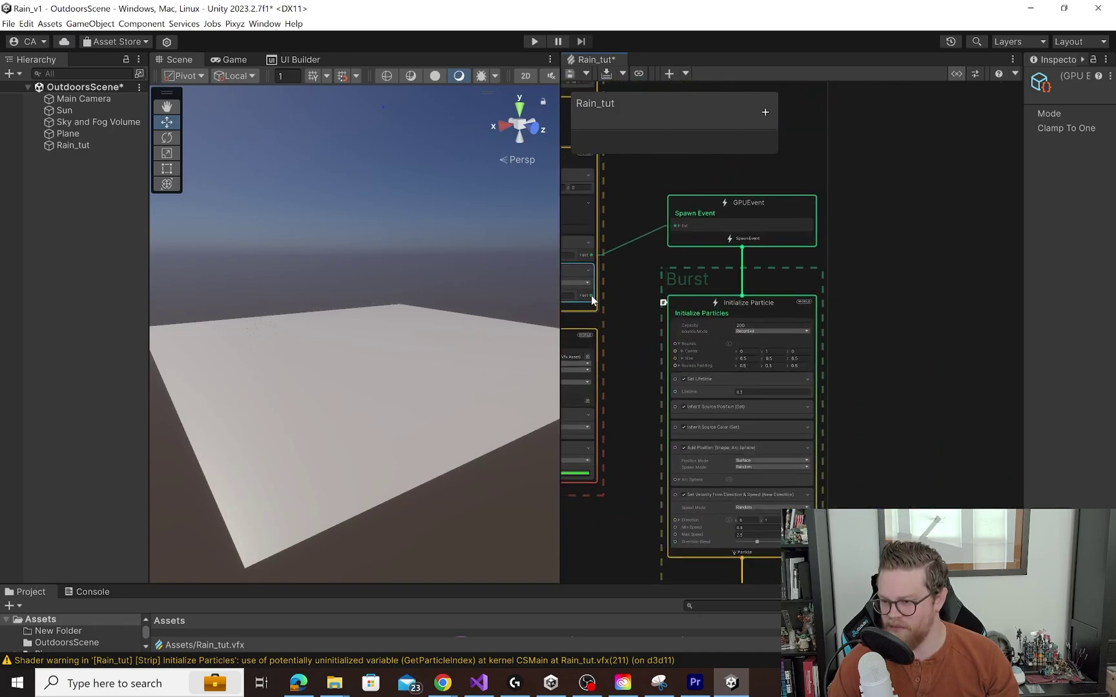
pyautogui.moveTo(592, 296); pyautogui.dragTo(932, 278)
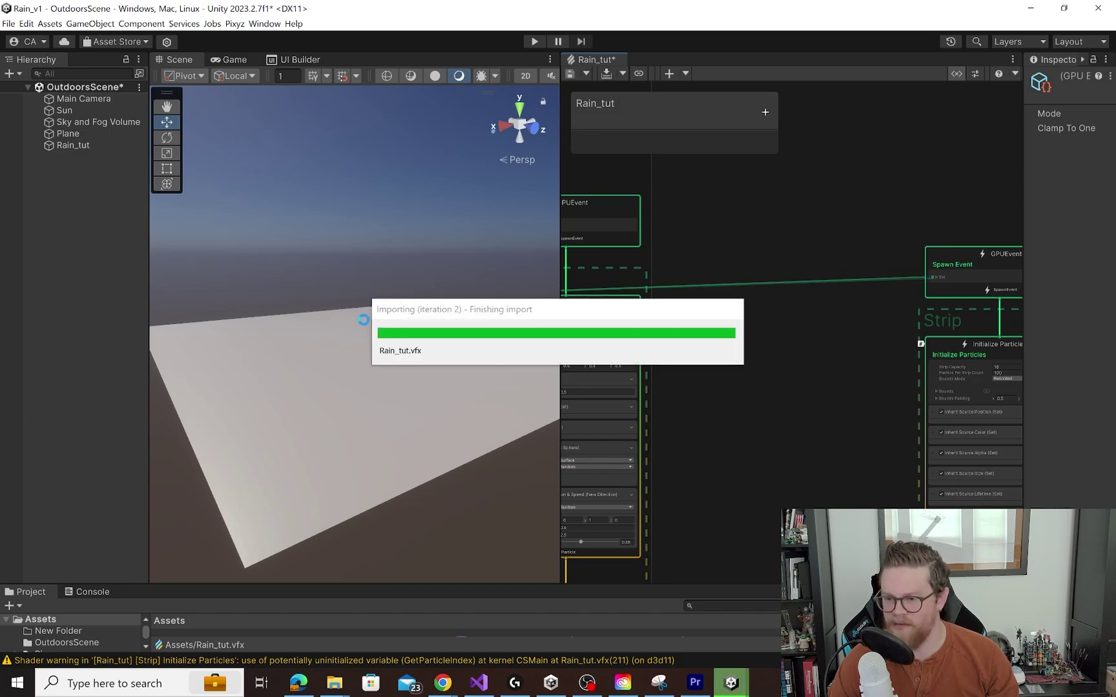
pyautogui.moveTo(413, 273); pyautogui.dragTo(414, 296, button='middle')
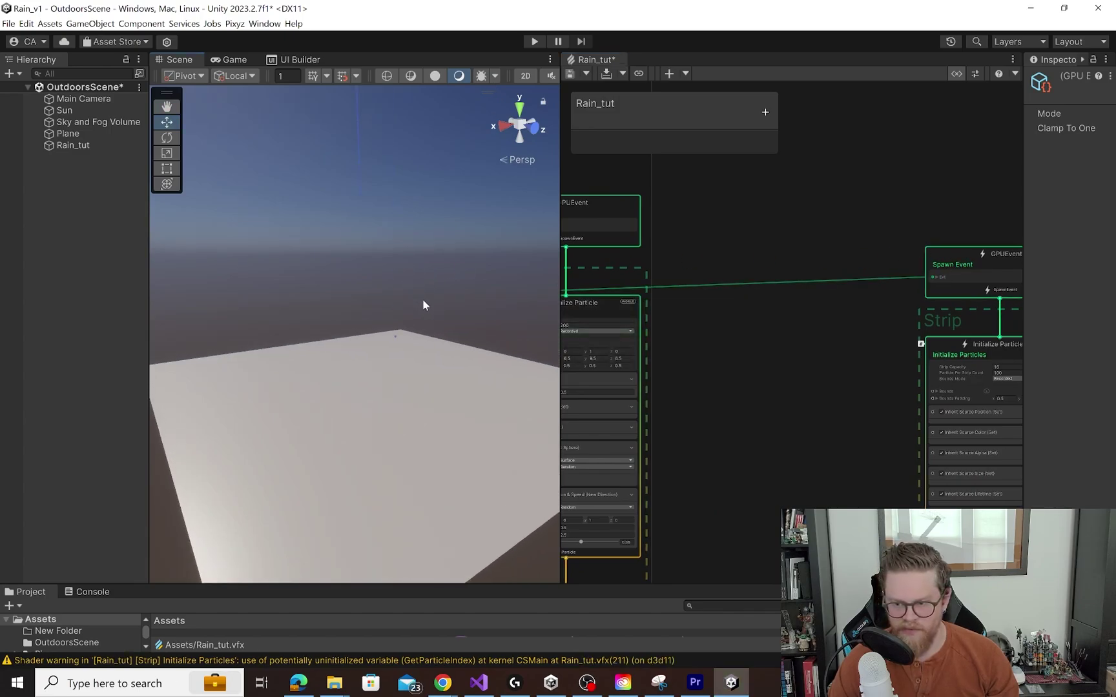
pyautogui.moveTo(407, 212); pyautogui.dragTo(411, 334, button='middle')
pyautogui.scroll(-5, 364, 264)
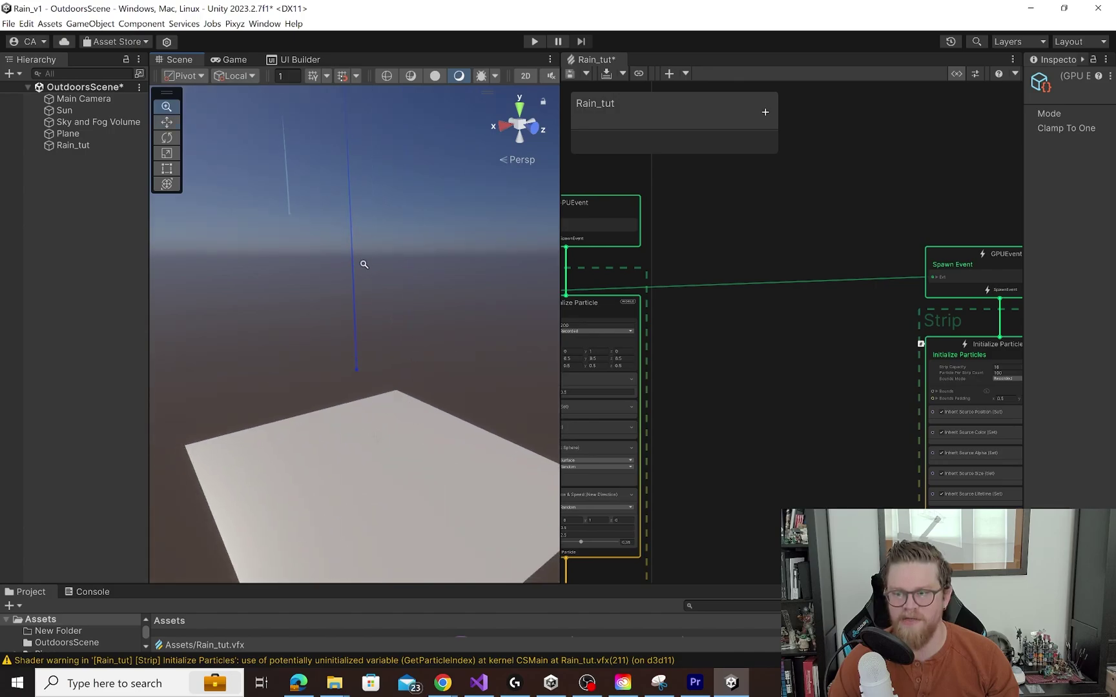
# Set the Spawn system's Constant Spawn Rate to 25 and the Heads system's Capacity to 50
pyautogui.moveTo(702, 314); pyautogui.dragTo(834, 535, button='middle')
pyautogui.moveTo(588, 252); pyautogui.dragTo(889, 445, button='middle')
pyautogui.scroll(5, 825, 321)
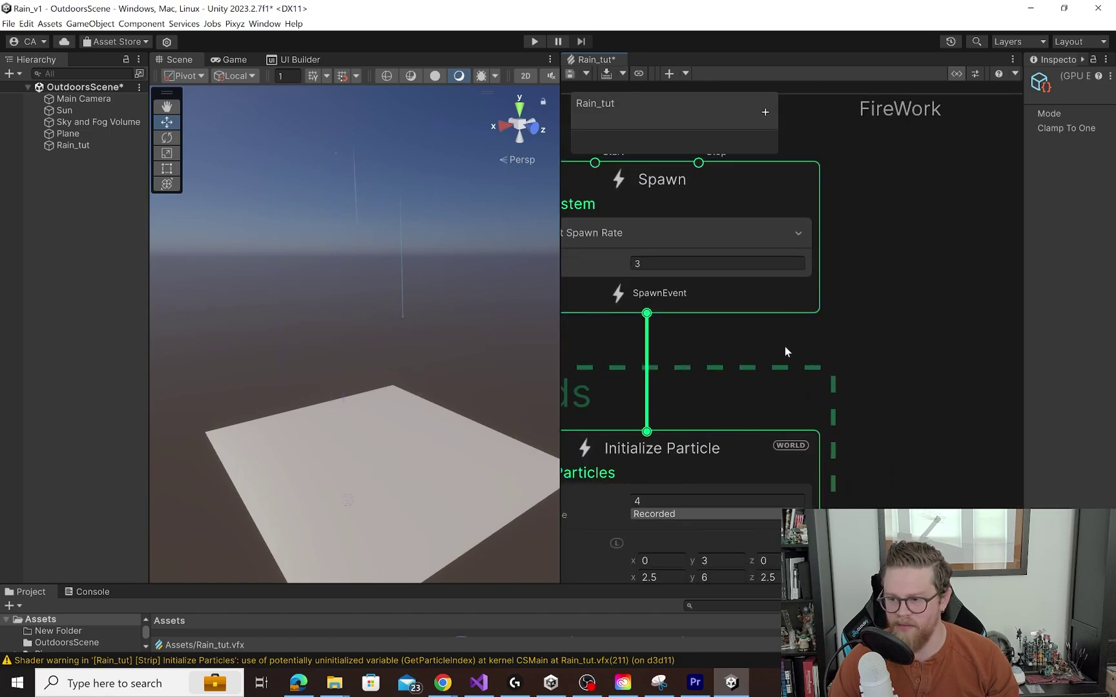
pyautogui.moveTo(784, 346); pyautogui.dragTo(890, 365, button='middle')
pyautogui.click(744, 291)
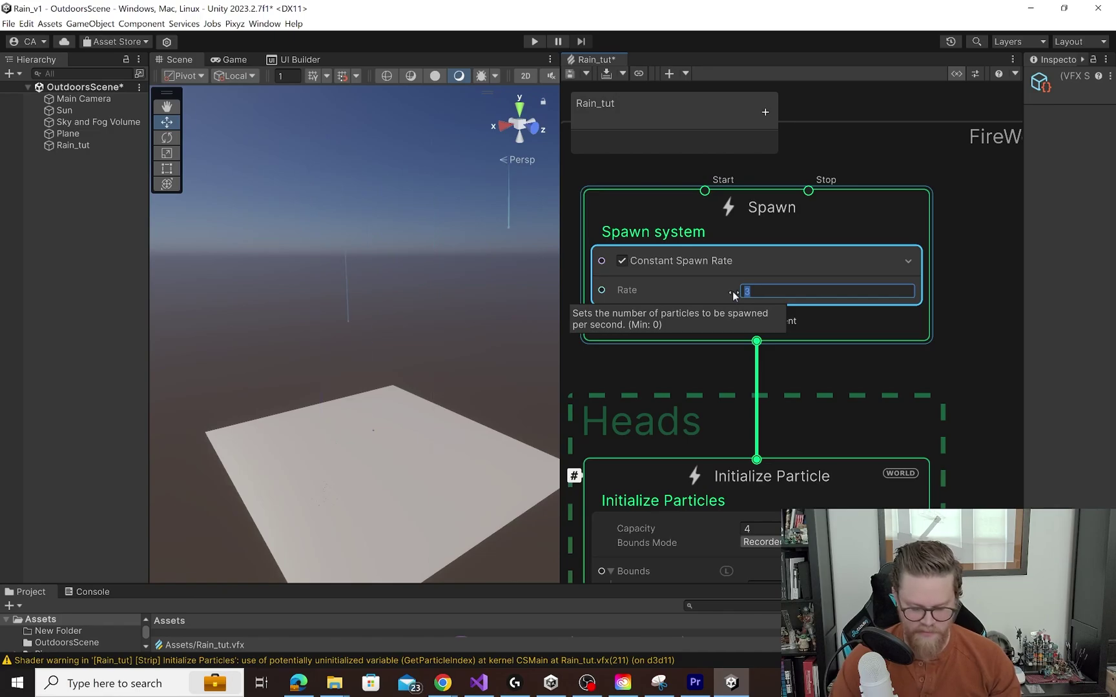
pyautogui.click(850, 474)
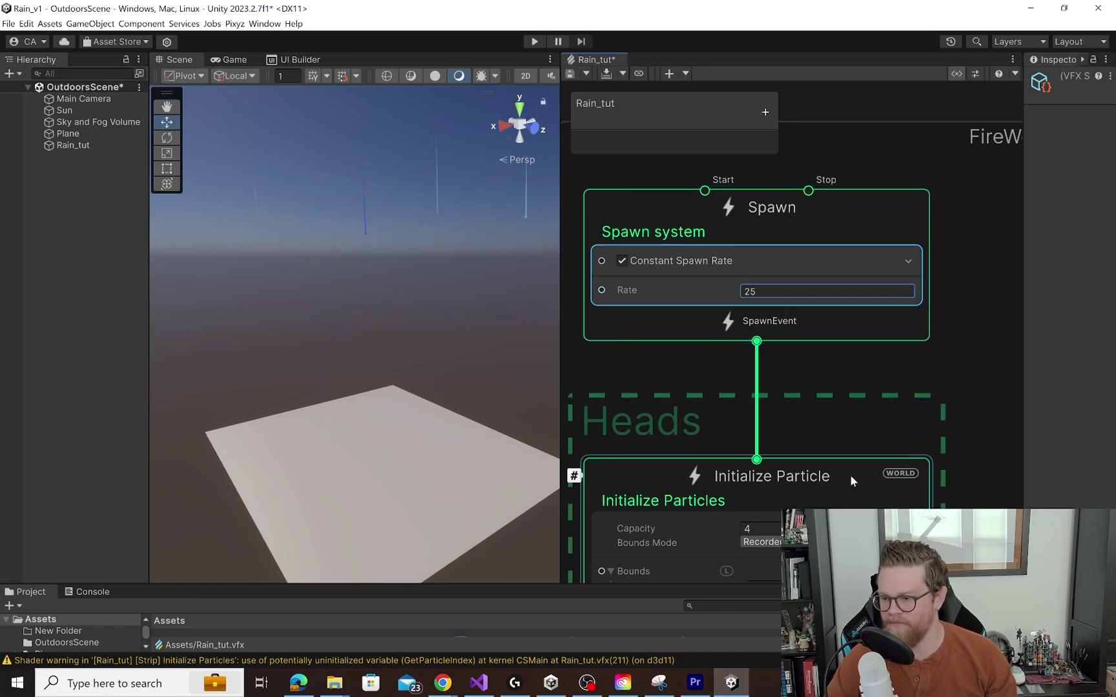
pyautogui.click(768, 528)
pyautogui.write('50')
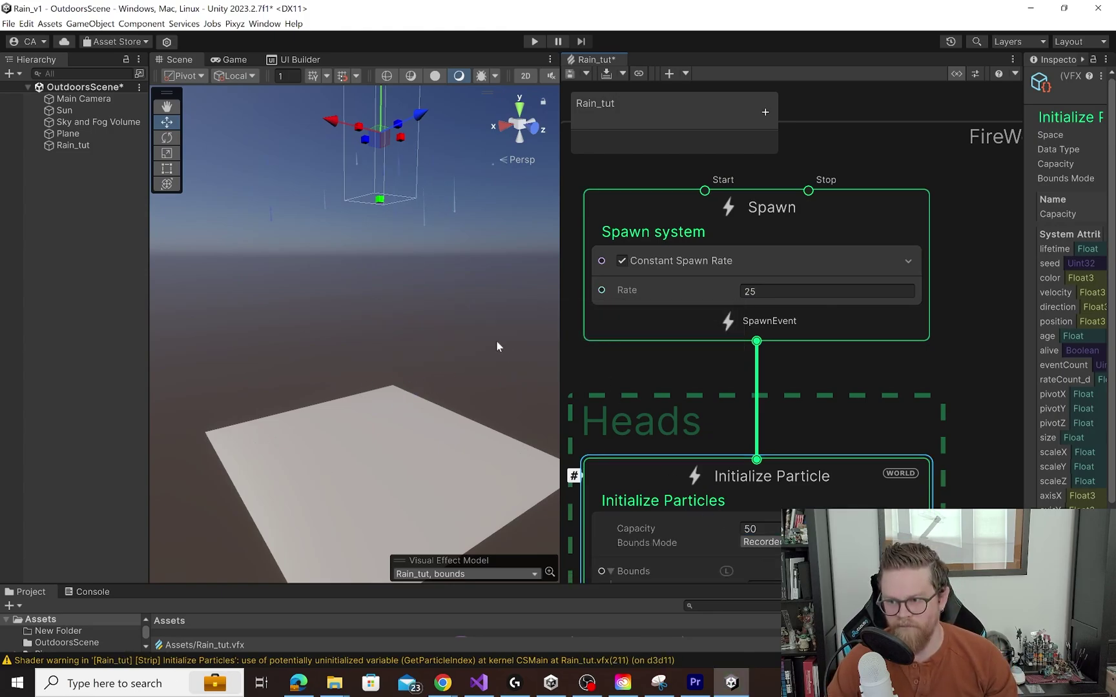
# Examine the falling rain trails above the plane from different angles in the scene
pyautogui.moveTo(500, 358); pyautogui.dragTo(481, 240, button='middle')
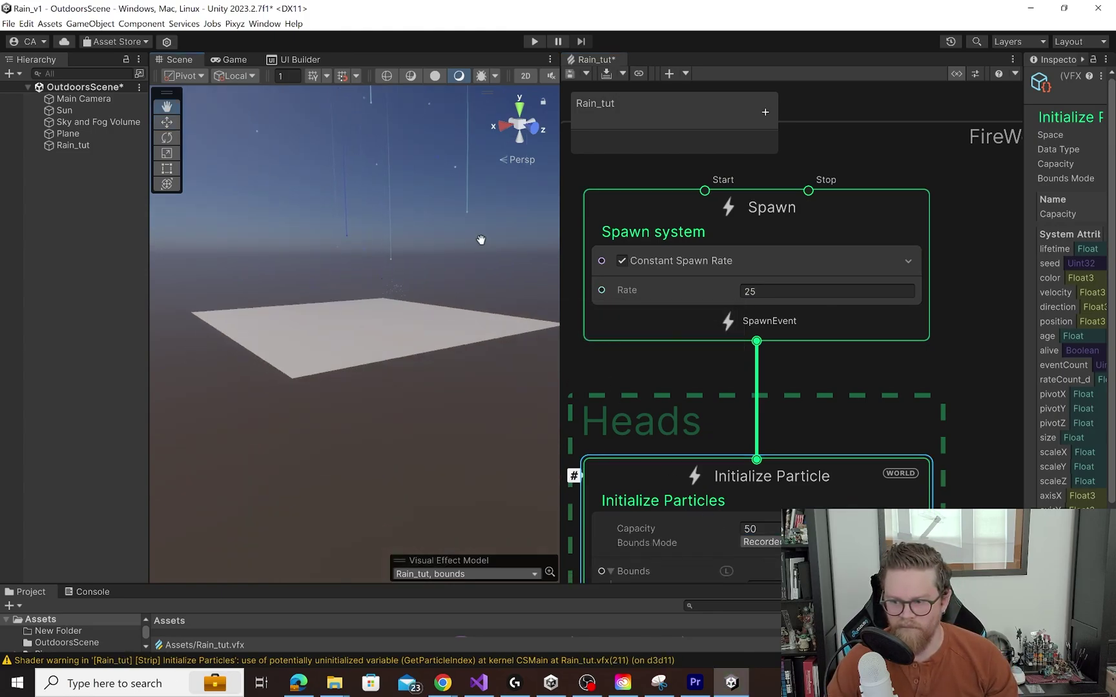
pyautogui.scroll(3, 489, 269)
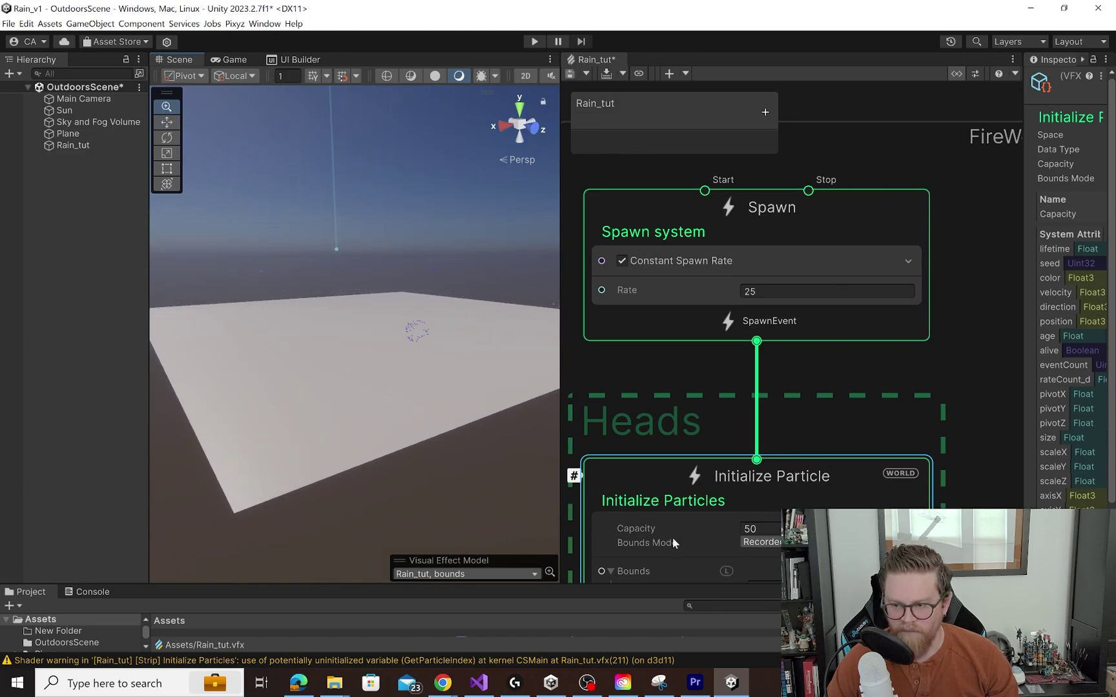
pyautogui.keyDown('alt'); pyautogui.moveTo(545, 490); pyautogui.dragTo(518, 391); pyautogui.keyUp('alt')
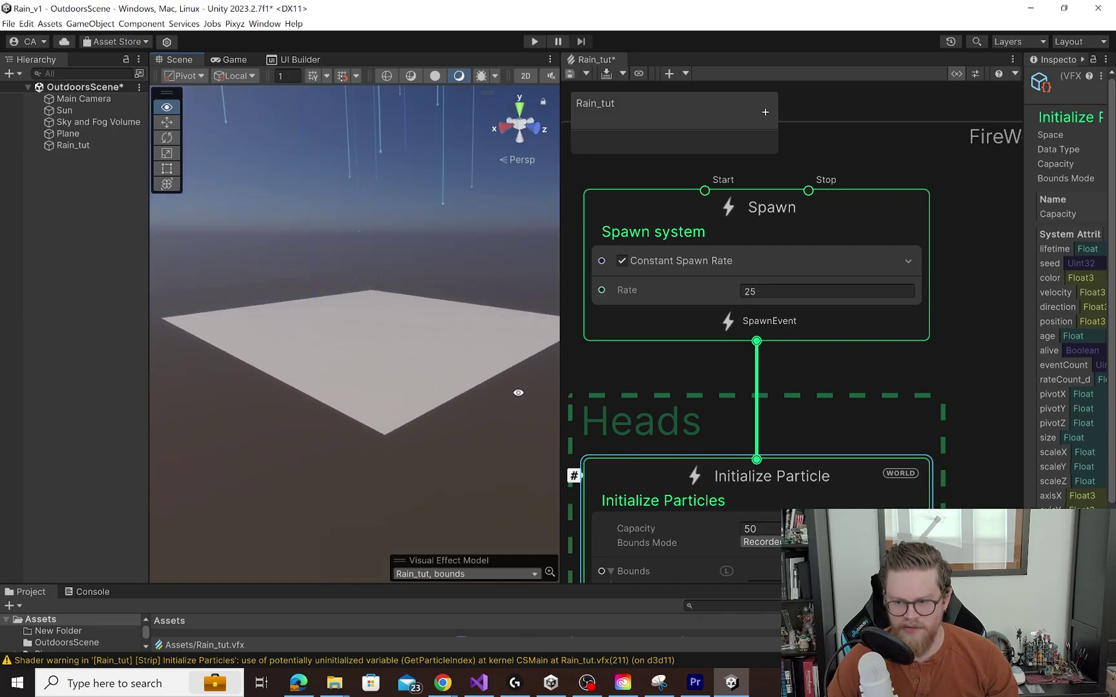
pyautogui.click(423, 366)
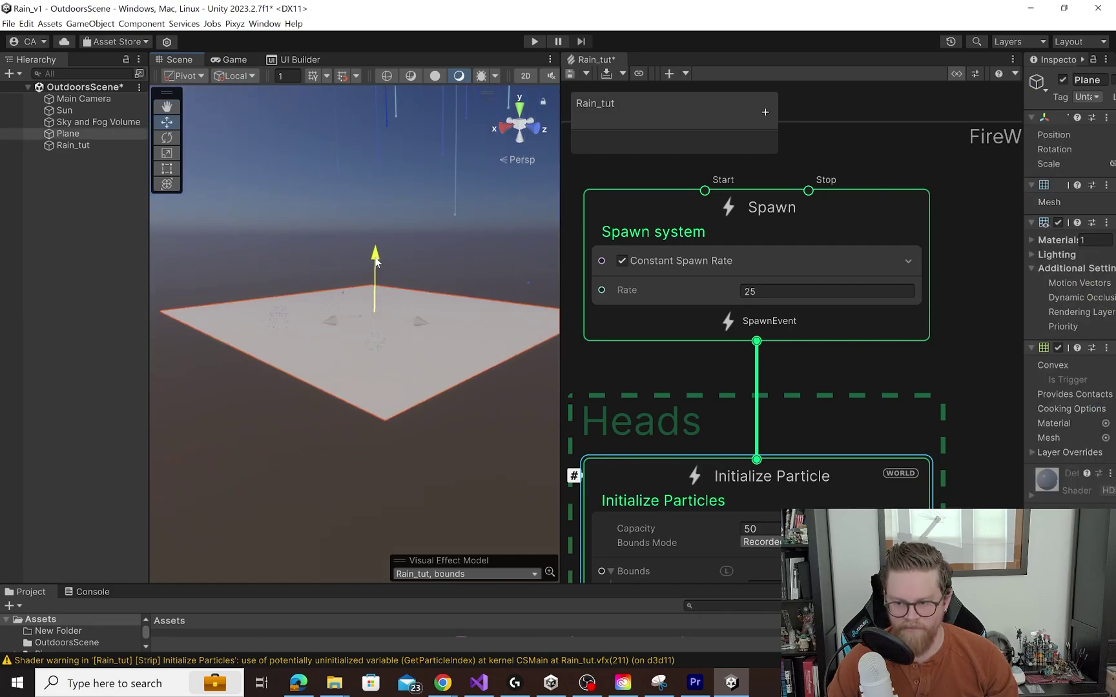
pyautogui.keyDown('alt'); pyautogui.moveTo(455, 353); pyautogui.dragTo(511, 447); pyautogui.keyUp('alt')
pyautogui.keyDown('alt'); pyautogui.moveTo(511, 448); pyautogui.dragTo(471, 415, button='right'); pyautogui.keyUp('alt')
# Review the Strip system's Output ParticleStrip Quad, Update Particle Strip and Initialize Particle Strip contexts, including its Inherit Source blocks
pyautogui.scroll(-3, 836, 406)
pyautogui.scroll(-3, 963, 398)
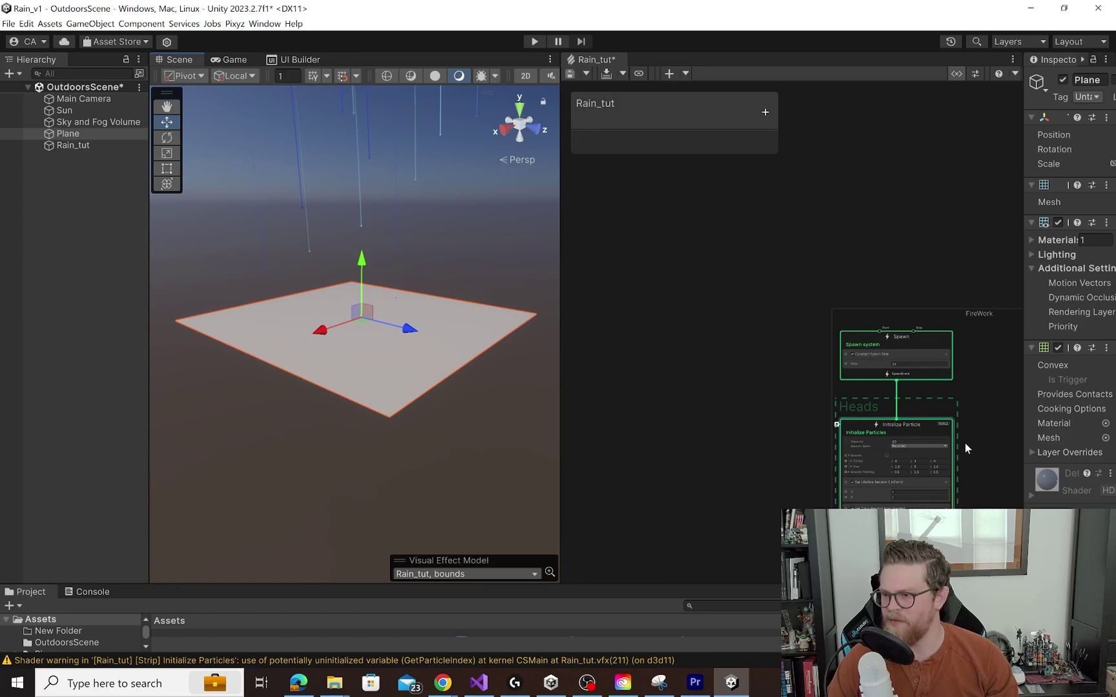
pyautogui.moveTo(965, 443); pyautogui.dragTo(760, 261, button='middle')
pyautogui.moveTo(833, 365); pyautogui.dragTo(835, 172, button='middle')
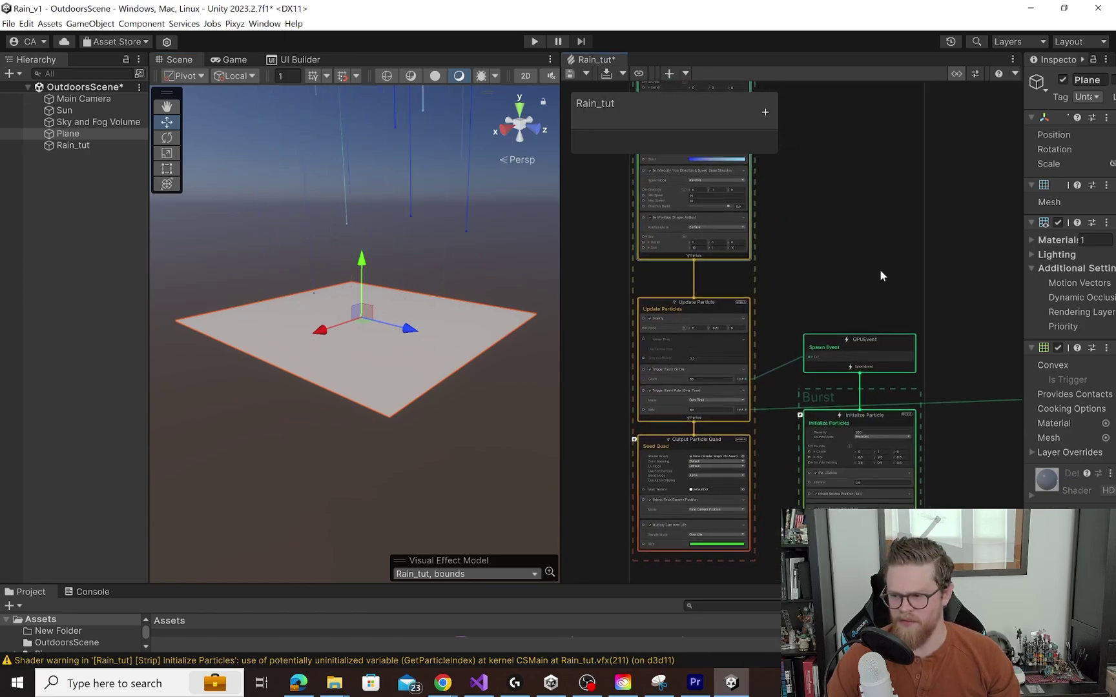
pyautogui.moveTo(983, 448); pyautogui.dragTo(696, 281, button='middle')
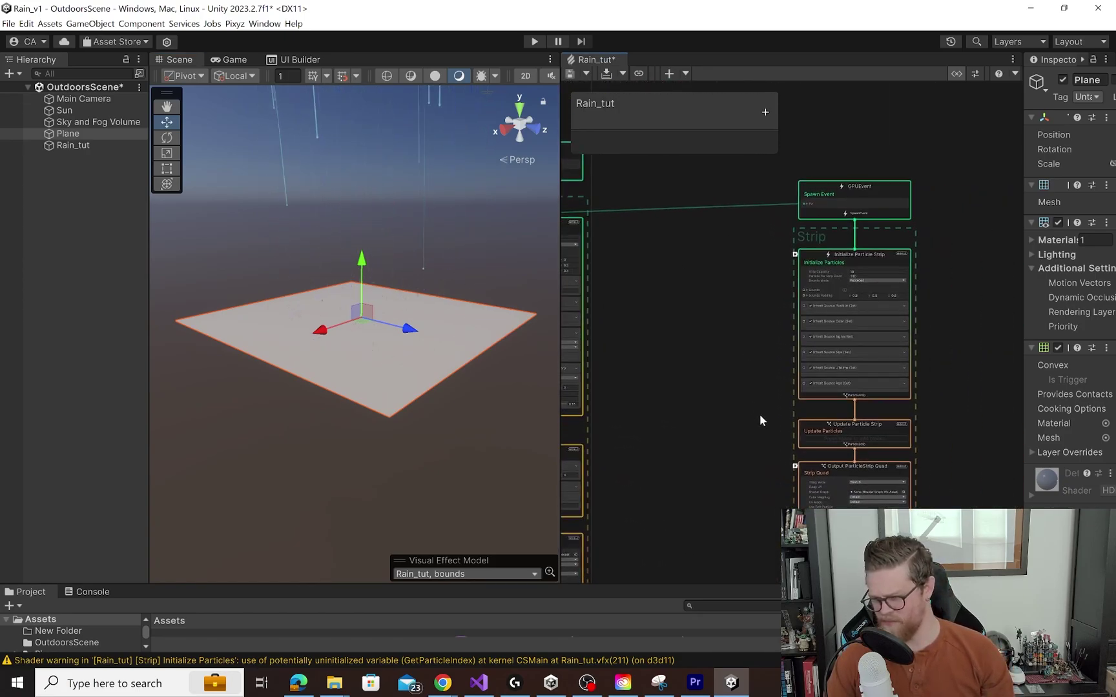
pyautogui.moveTo(759, 420); pyautogui.dragTo(729, 352, button='middle')
pyautogui.scroll(2, 890, 450)
pyautogui.scroll(2, 884, 488)
pyautogui.moveTo(883, 487); pyautogui.dragTo(960, 250, button='middle')
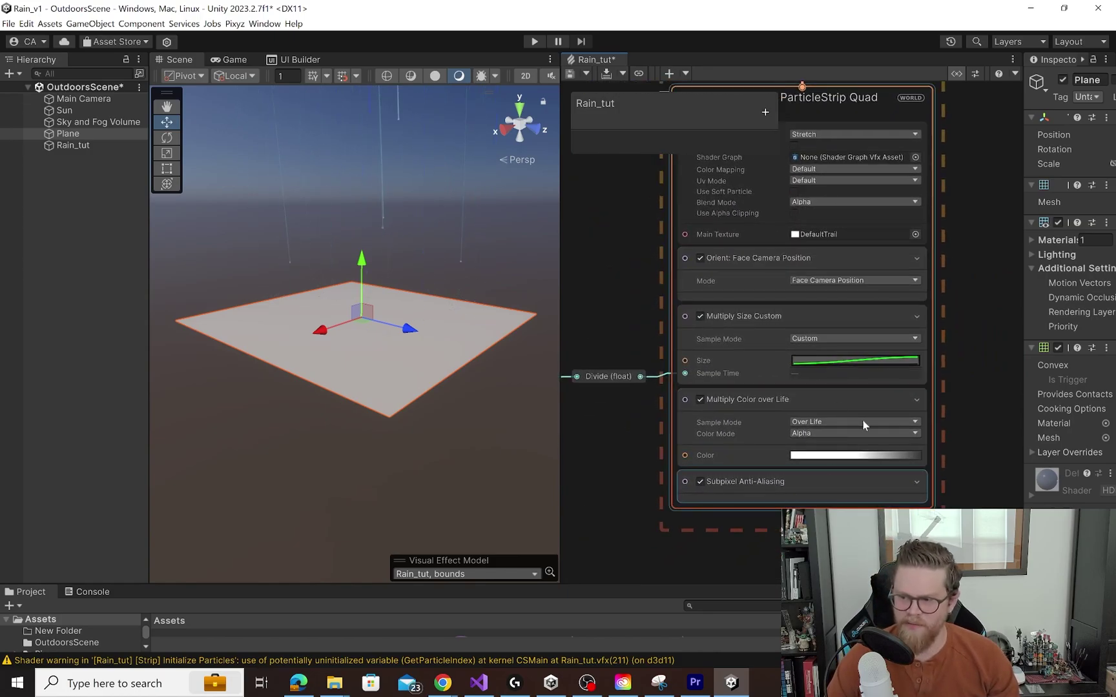
pyautogui.moveTo(943, 317); pyautogui.dragTo(946, 375, button='middle')
pyautogui.moveTo(963, 246); pyautogui.dragTo(968, 345, button='middle')
pyautogui.moveTo(970, 285); pyautogui.dragTo(965, 455, button='middle')
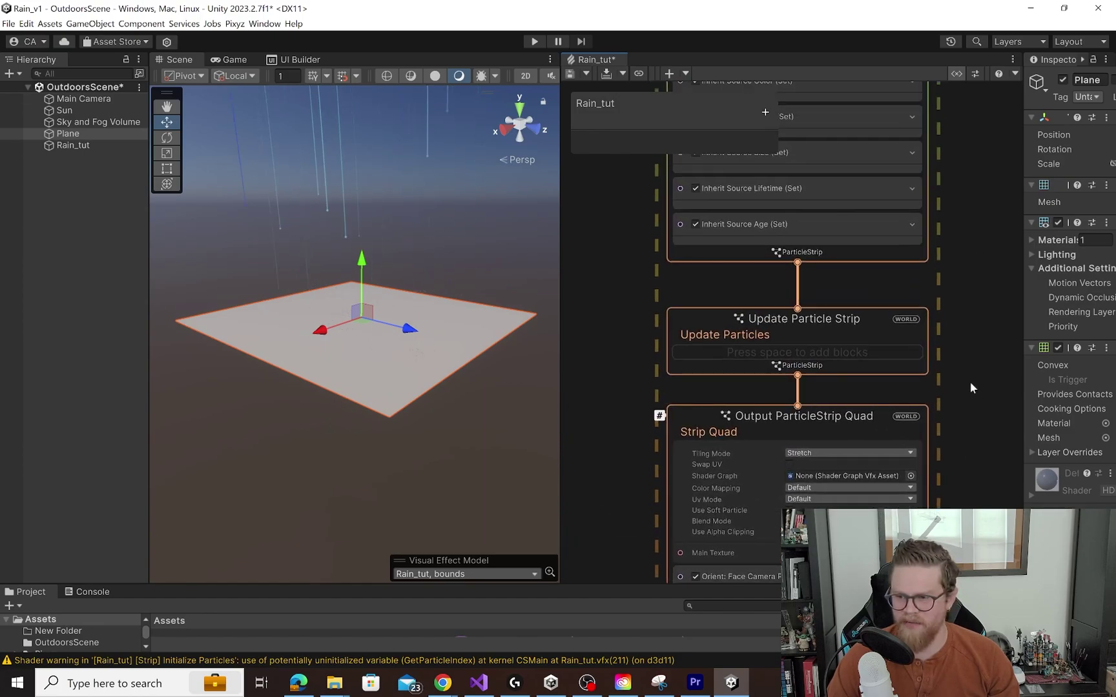
pyautogui.moveTo(959, 315); pyautogui.dragTo(967, 453, button='middle')
pyautogui.moveTo(966, 282); pyautogui.dragTo(990, 426, button='middle')
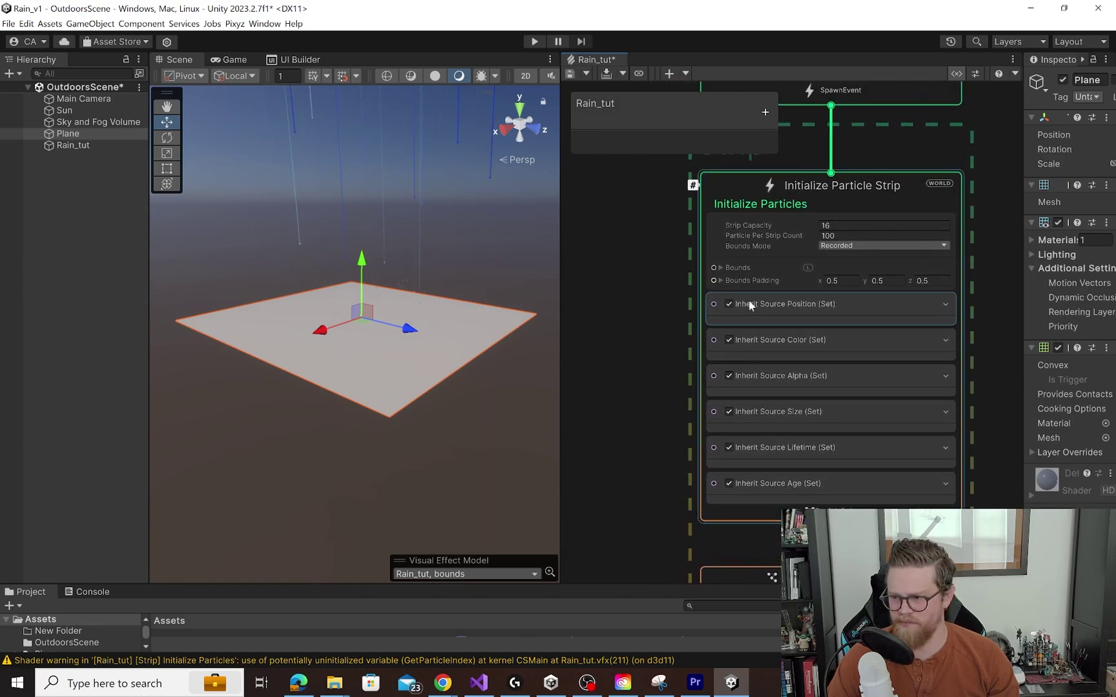
pyautogui.moveTo(673, 247); pyautogui.dragTo(741, 348, button='middle')
# Change the first color key of the heads' Set Color Random from Gradient block to a muted purple-blue
pyautogui.moveTo(700, 271); pyautogui.dragTo(962, 366, button='middle')
pyautogui.scroll(-3, 763, 301)
pyautogui.scroll(-3, 752, 299)
pyautogui.moveTo(670, 232); pyautogui.dragTo(896, 299, button='middle')
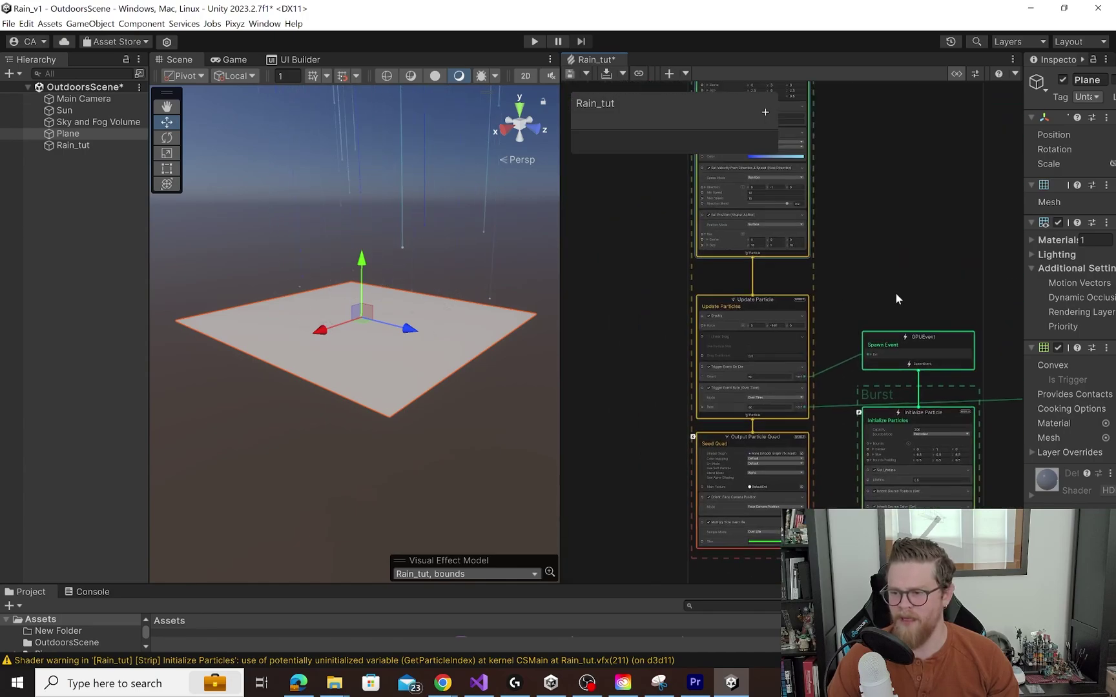
pyautogui.scroll(6, 903, 247)
pyautogui.moveTo(853, 252); pyautogui.dragTo(964, 465, button='middle')
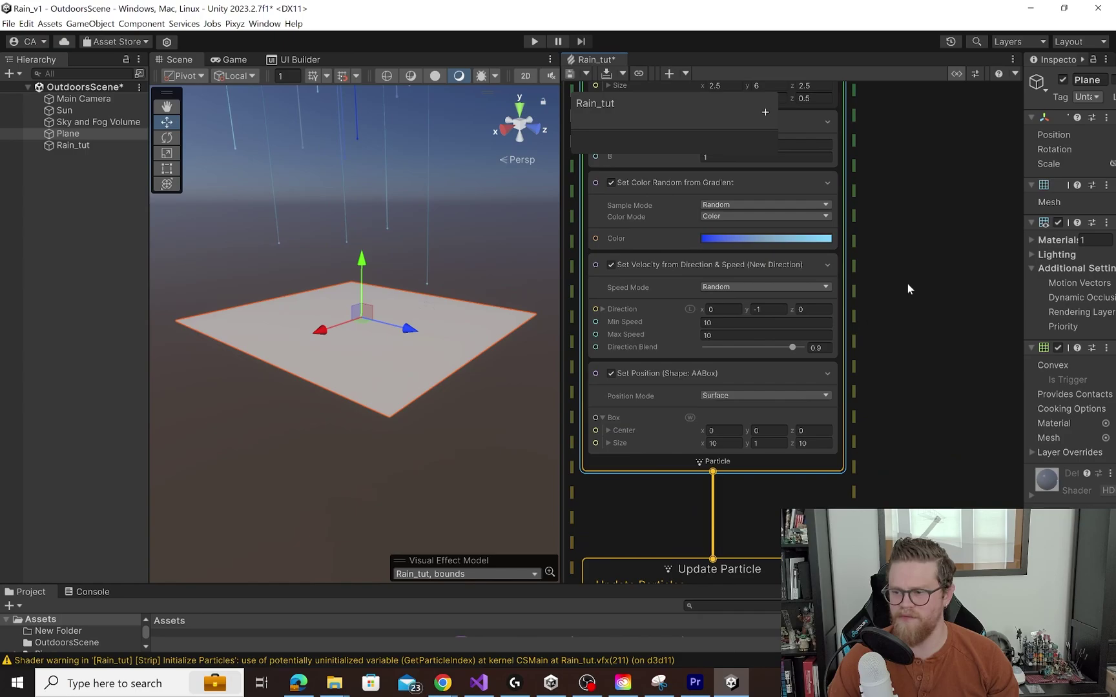
pyautogui.moveTo(907, 283); pyautogui.dragTo(945, 335, button='middle')
pyautogui.click(809, 292)
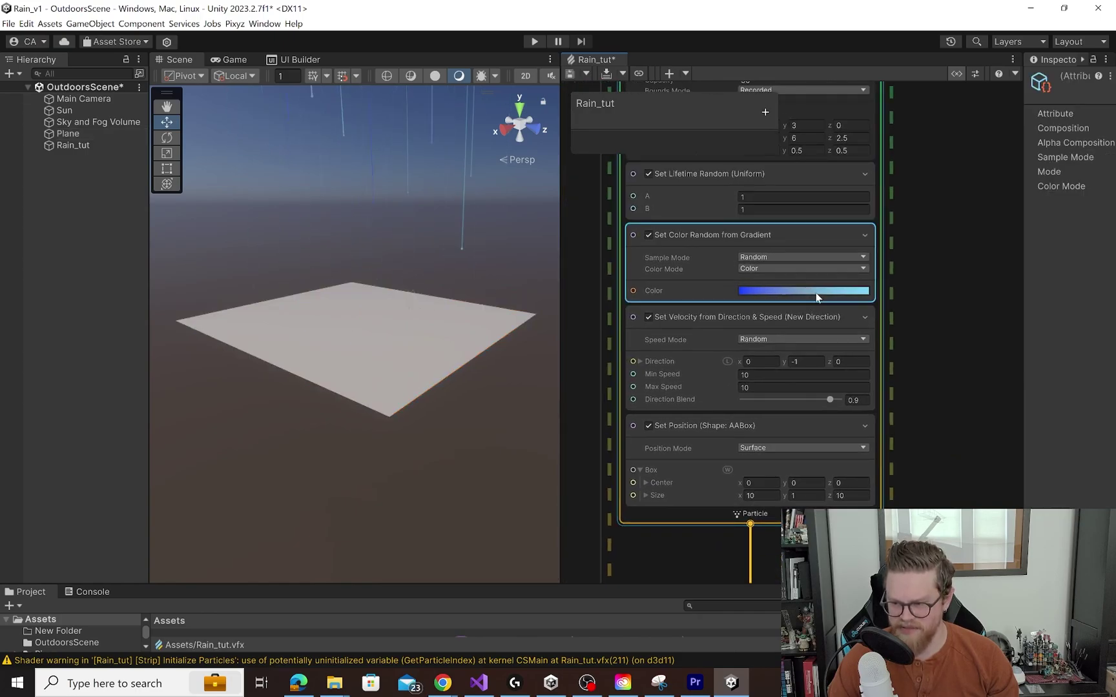
pyautogui.click(775, 255)
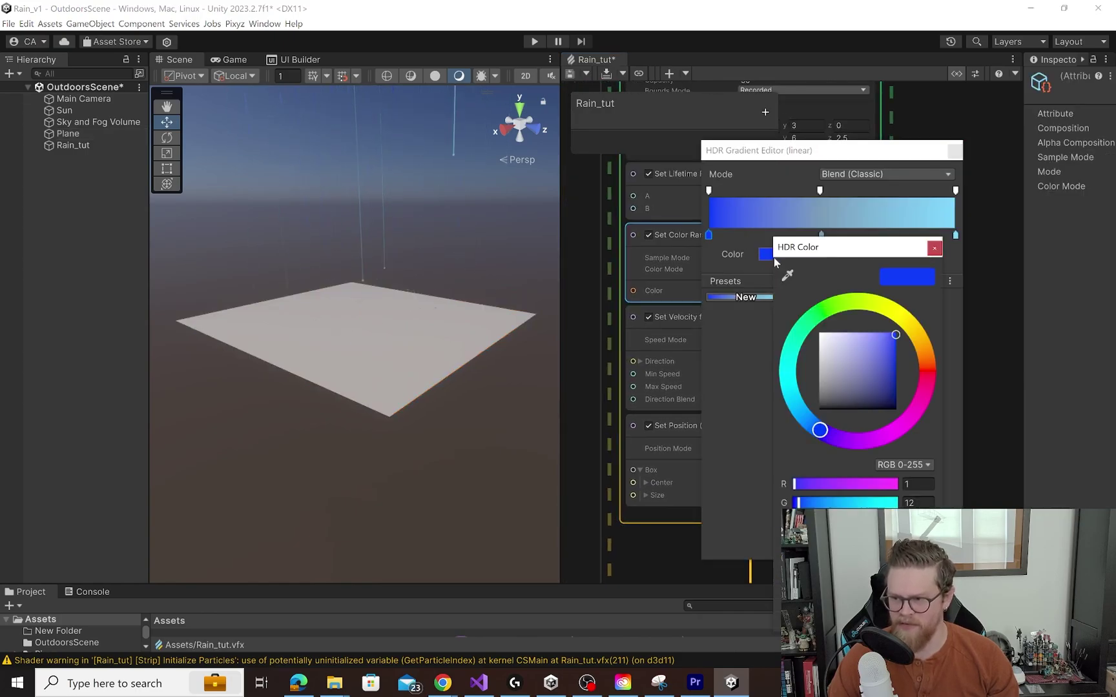
pyautogui.click(866, 367)
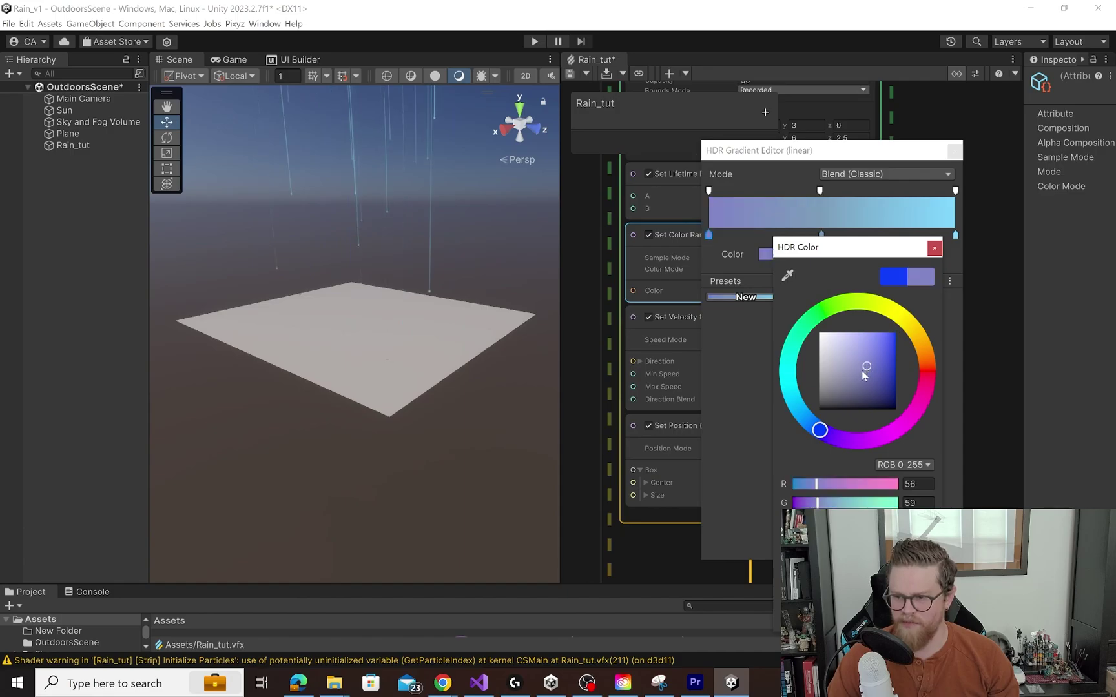
pyautogui.click(865, 381)
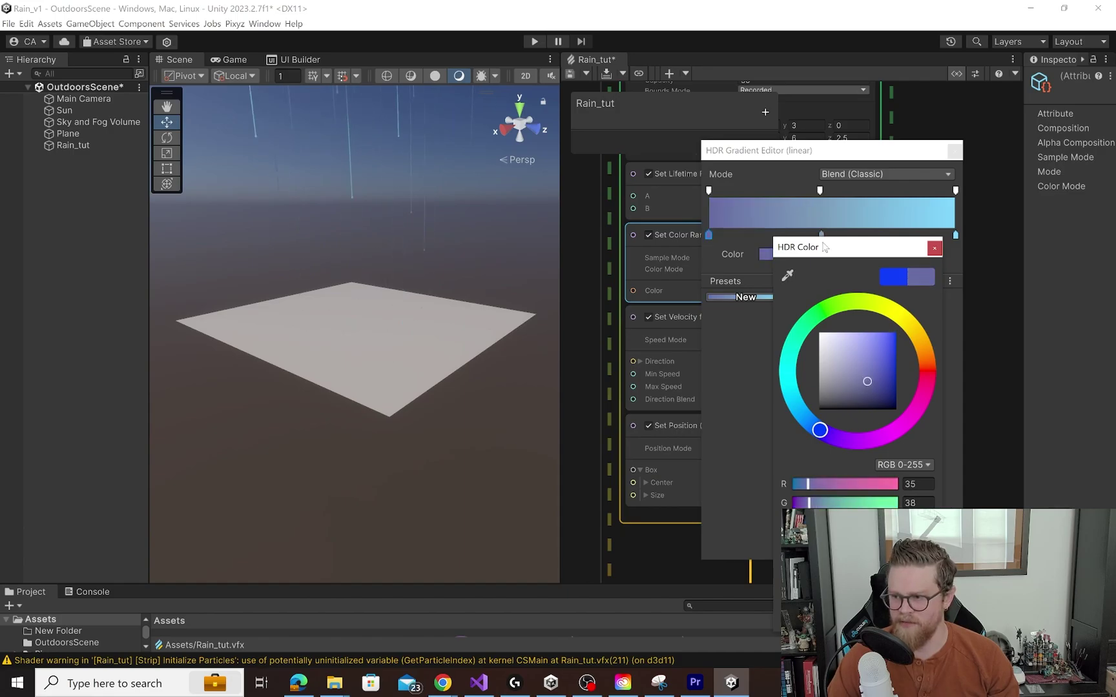
# Change the last color key of the rain gradient to a pale, desaturated light blue and view the recolored rain
pyautogui.click(956, 235)
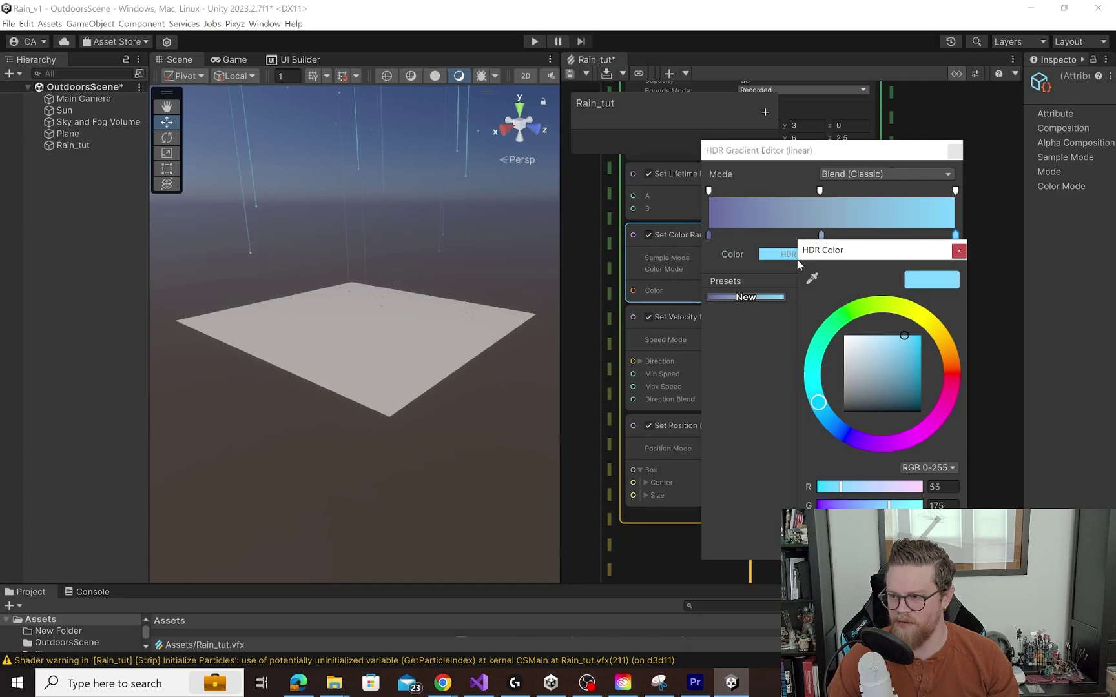
pyautogui.moveTo(873, 340); pyautogui.dragTo(880, 347)
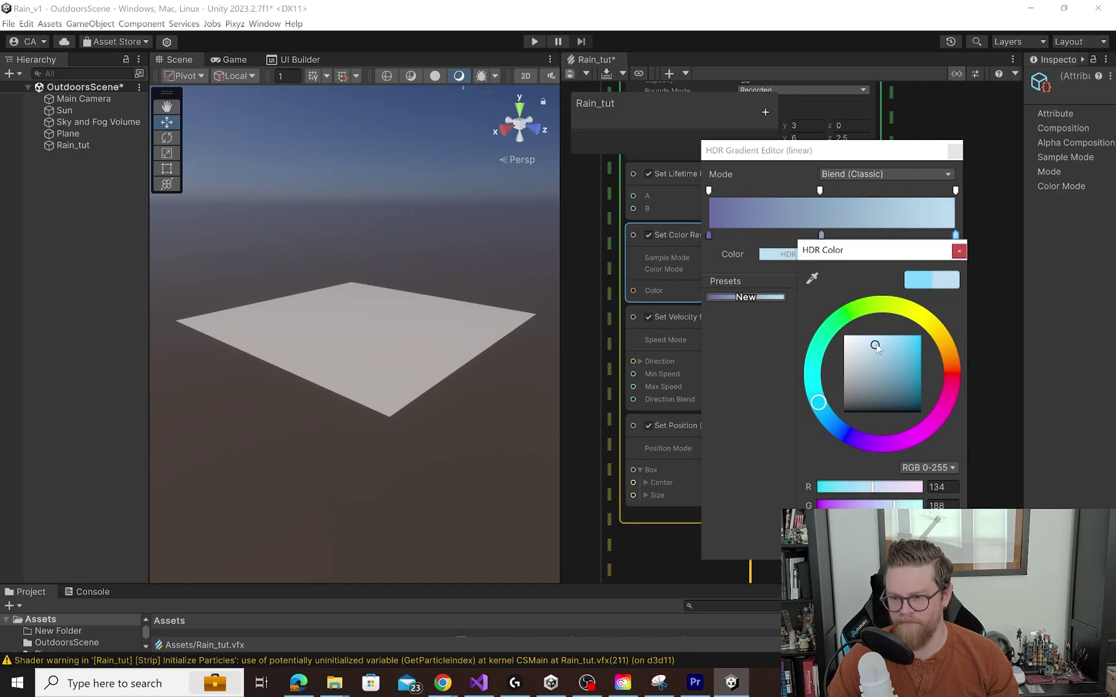
pyautogui.click(881, 344)
pyautogui.click(958, 251)
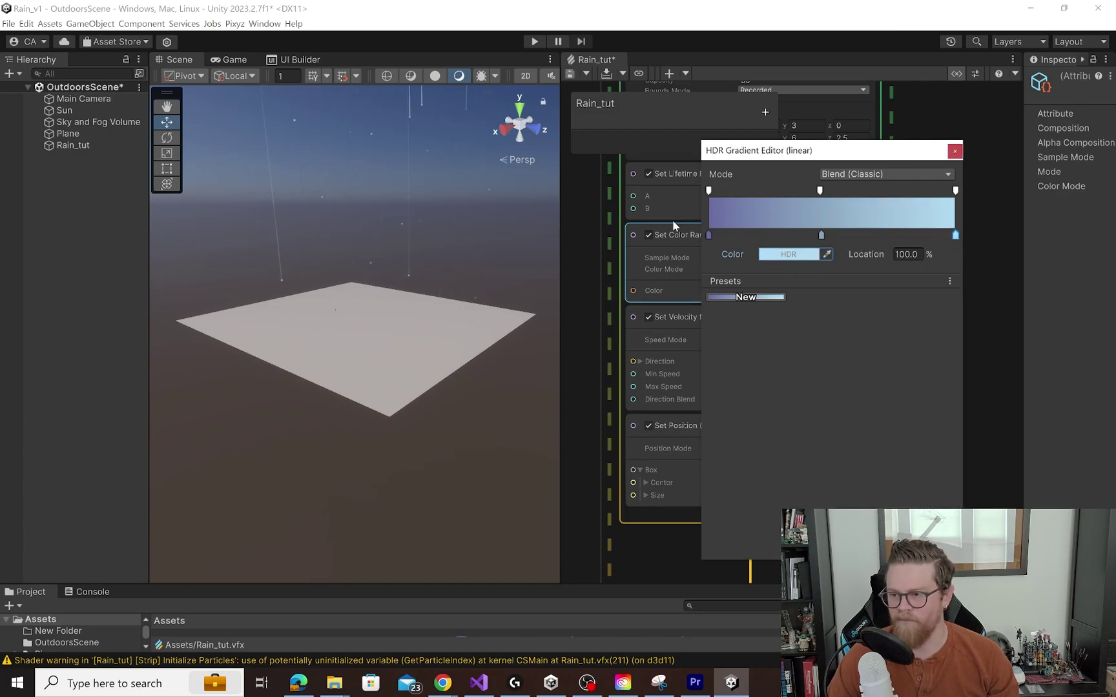
pyautogui.moveTo(497, 258); pyautogui.dragTo(511, 361, button='middle')
pyautogui.keyDown('alt'); pyautogui.moveTo(493, 357); pyautogui.dragTo(486, 294); pyautogui.keyUp('alt')
pyautogui.moveTo(505, 365); pyautogui.dragTo(505, 326, button='middle')
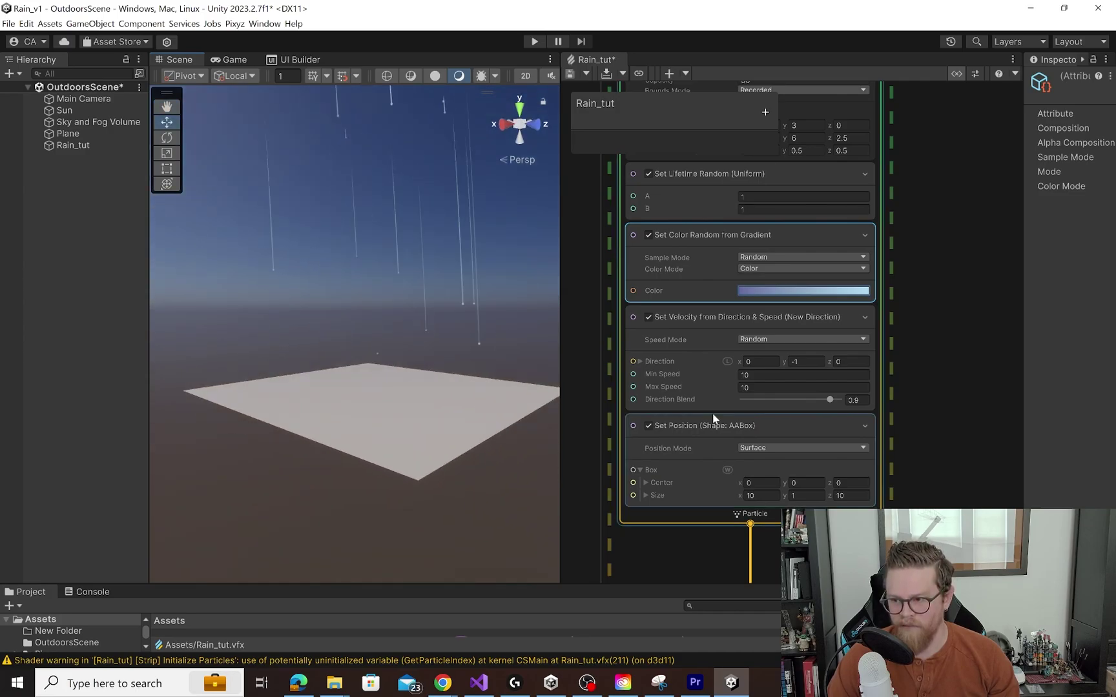
# Inspect the heads' Output Particle Quad context with its Orient and Multiply Size over Life blocks
pyautogui.scroll(-3, 726, 427)
pyautogui.moveTo(819, 507); pyautogui.dragTo(834, 204, button='middle')
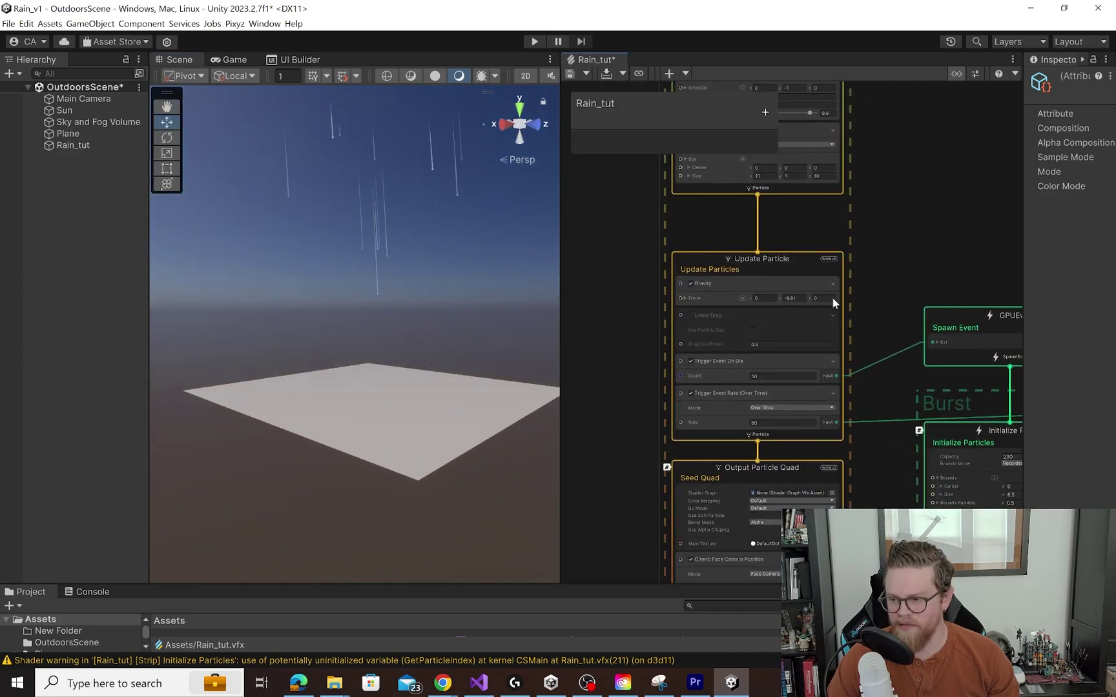
pyautogui.click(842, 476)
pyautogui.moveTo(890, 391); pyautogui.dragTo(899, 265, button='middle')
pyautogui.moveTo(889, 322); pyautogui.dragTo(906, 195, button='middle')
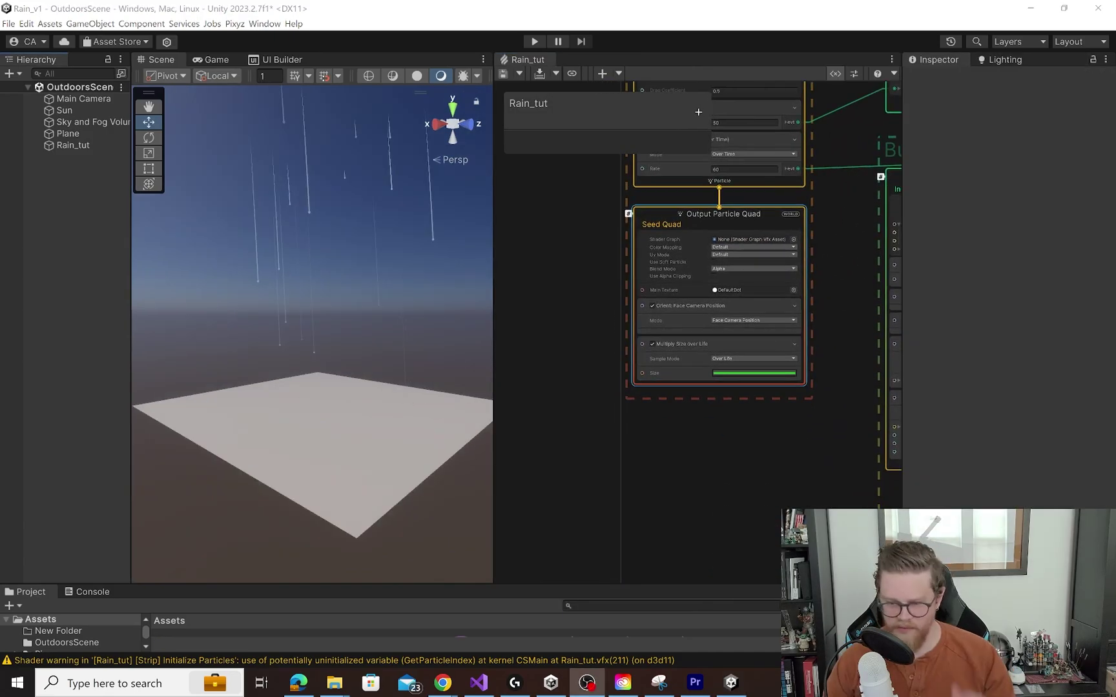
pyautogui.click(394, 330)
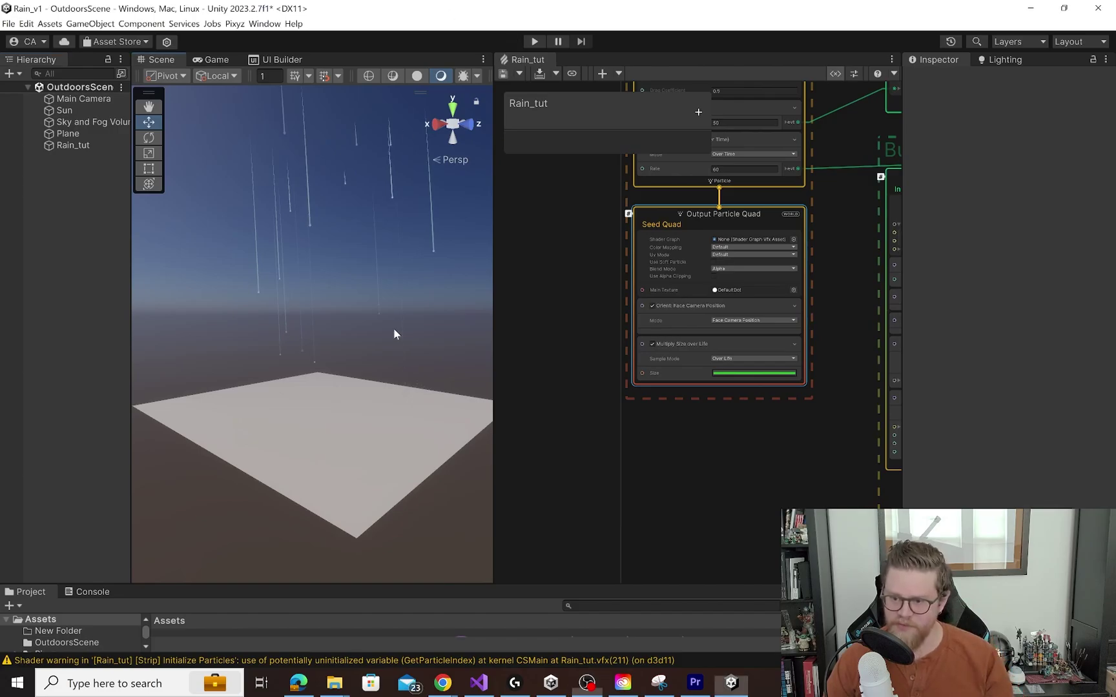
# Add a Global Volume object to the scene and create a new volume profile for it
pyautogui.keyDown('alt'); pyautogui.moveTo(406, 296); pyautogui.dragTo(368, 313); pyautogui.keyUp('alt')
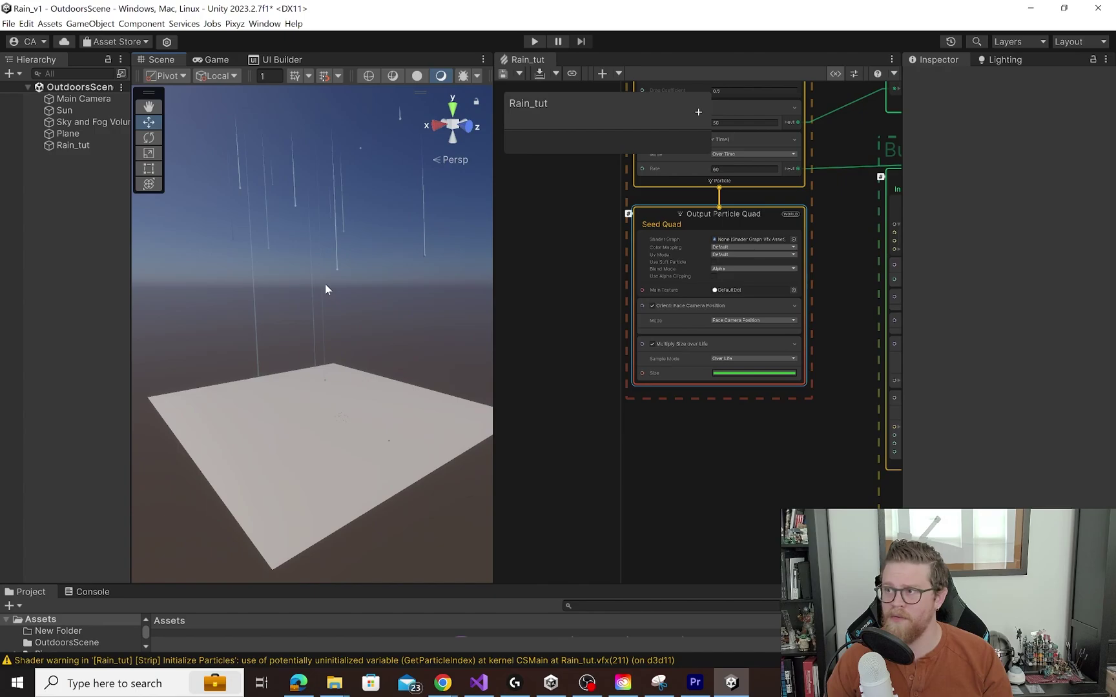
pyautogui.rightClick(83, 175)
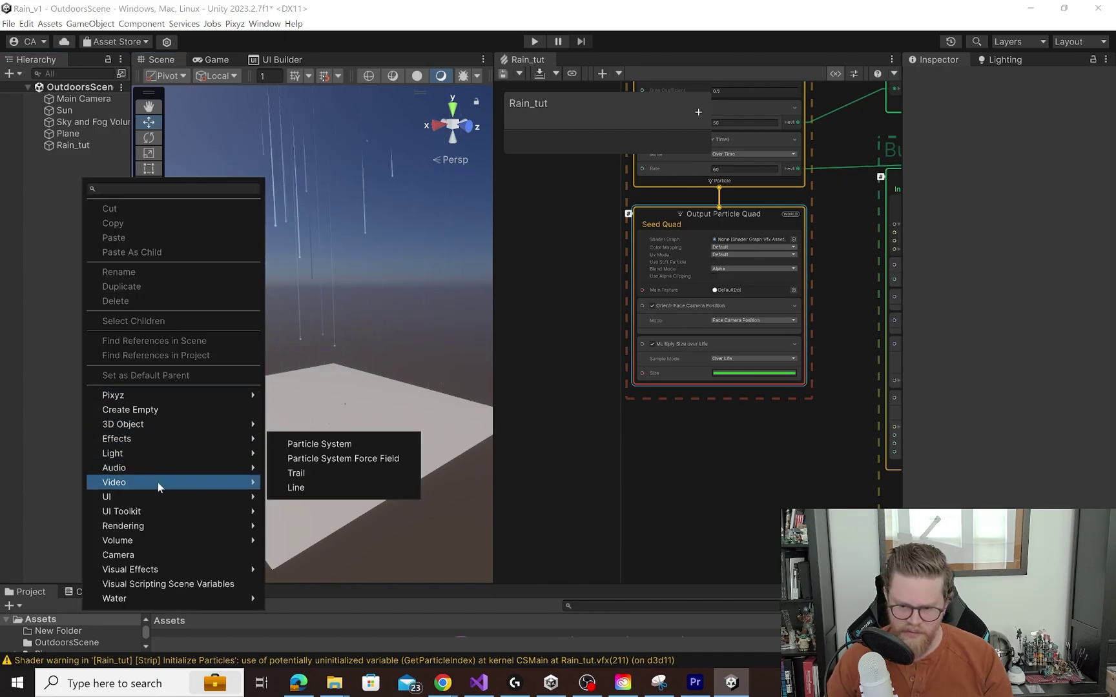
pyautogui.moveTo(167, 541)
pyautogui.click(307, 543)
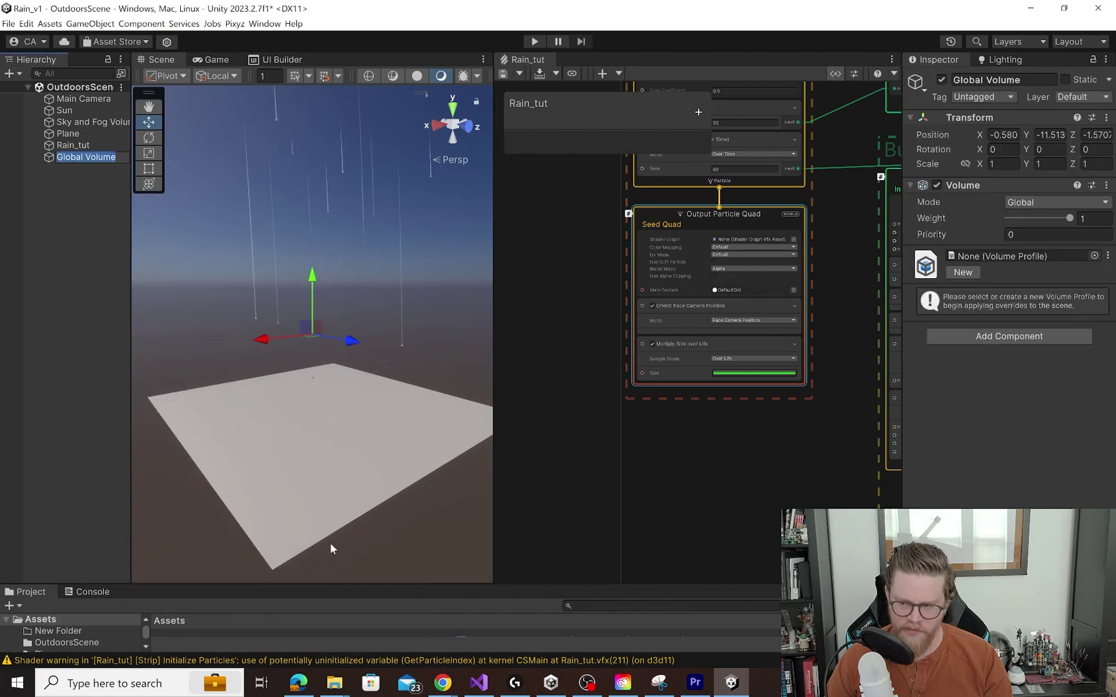
pyautogui.click(968, 272)
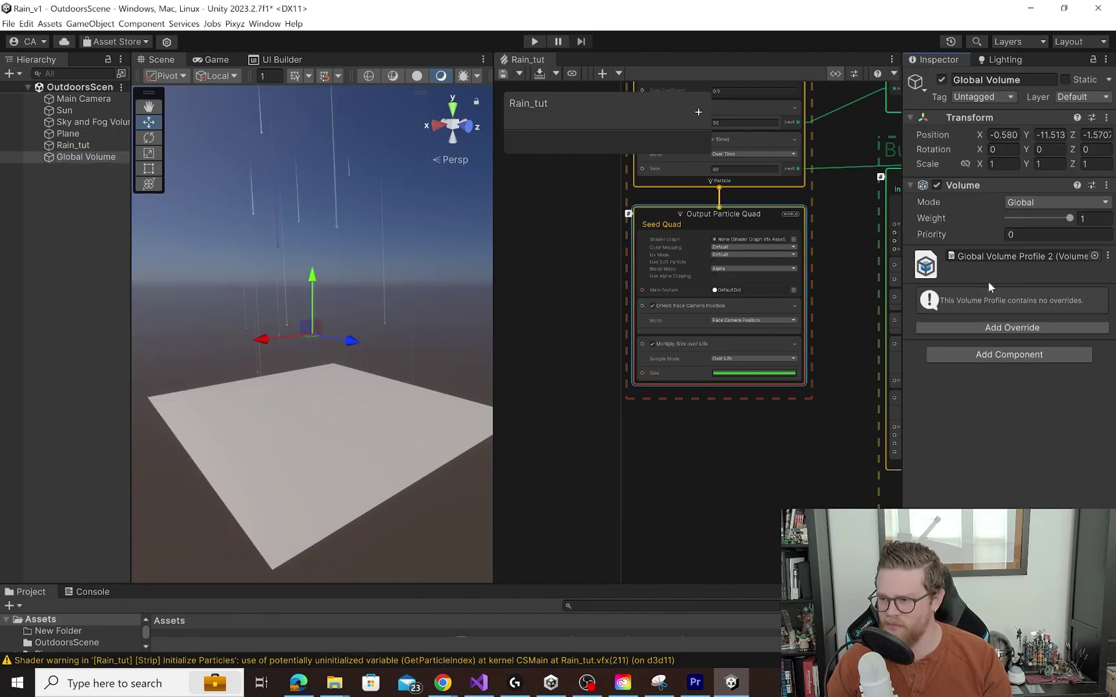
pyautogui.click(1009, 328)
pyautogui.press('Return')
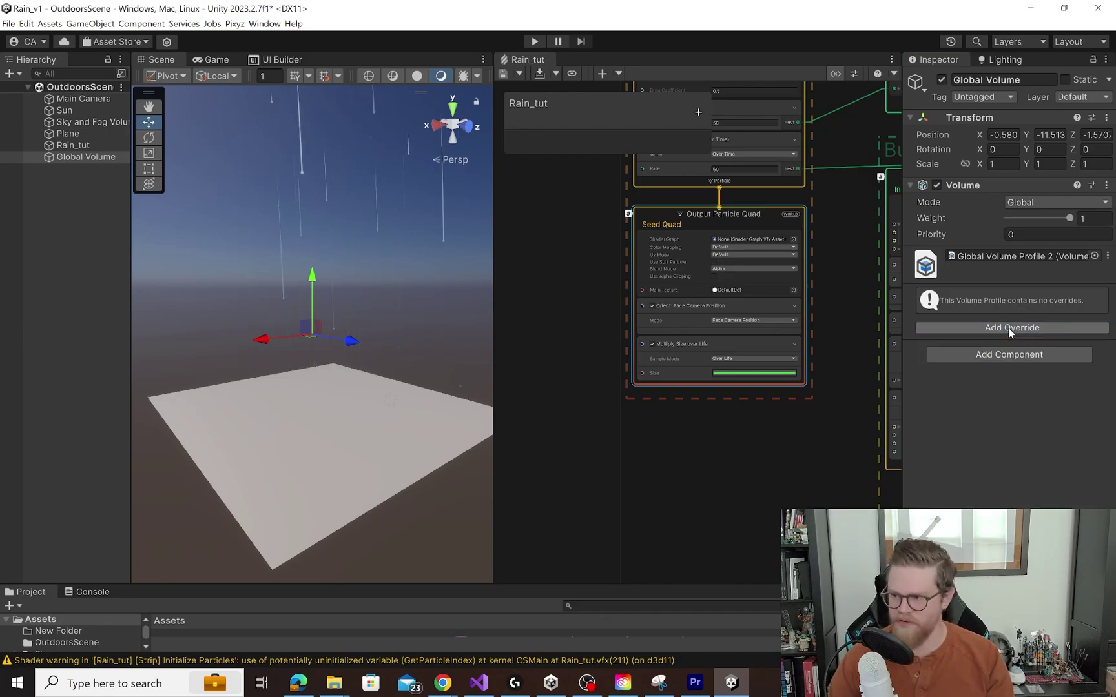
pyautogui.click(1011, 390)
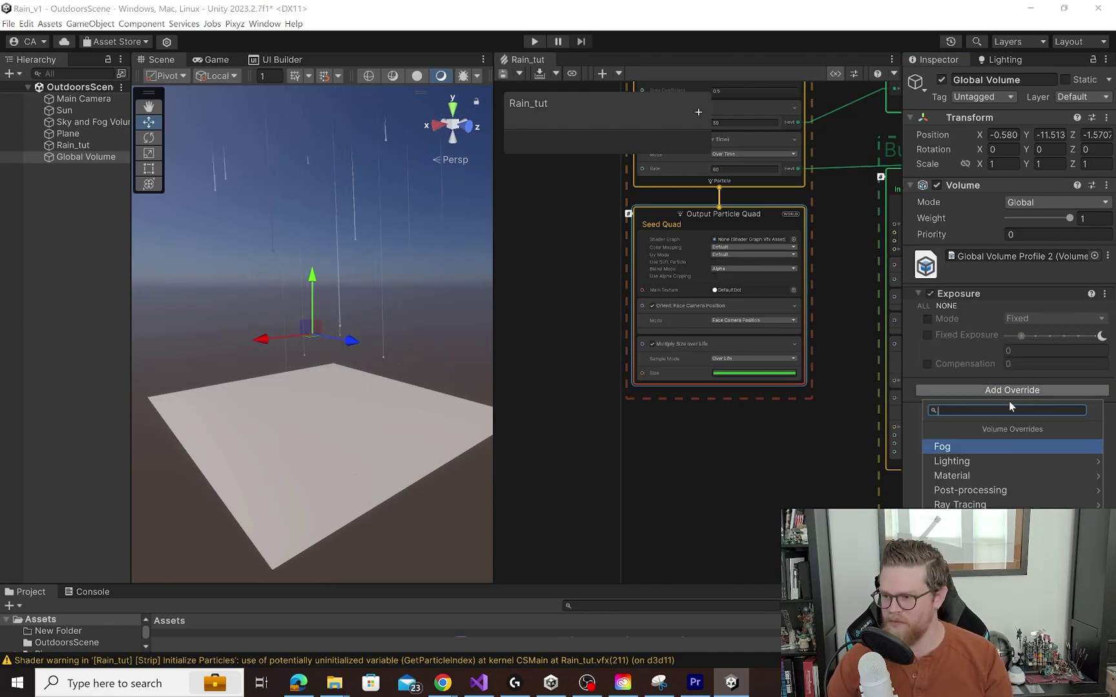
pyautogui.click(996, 442)
pyautogui.scroll(-3, 1007, 429)
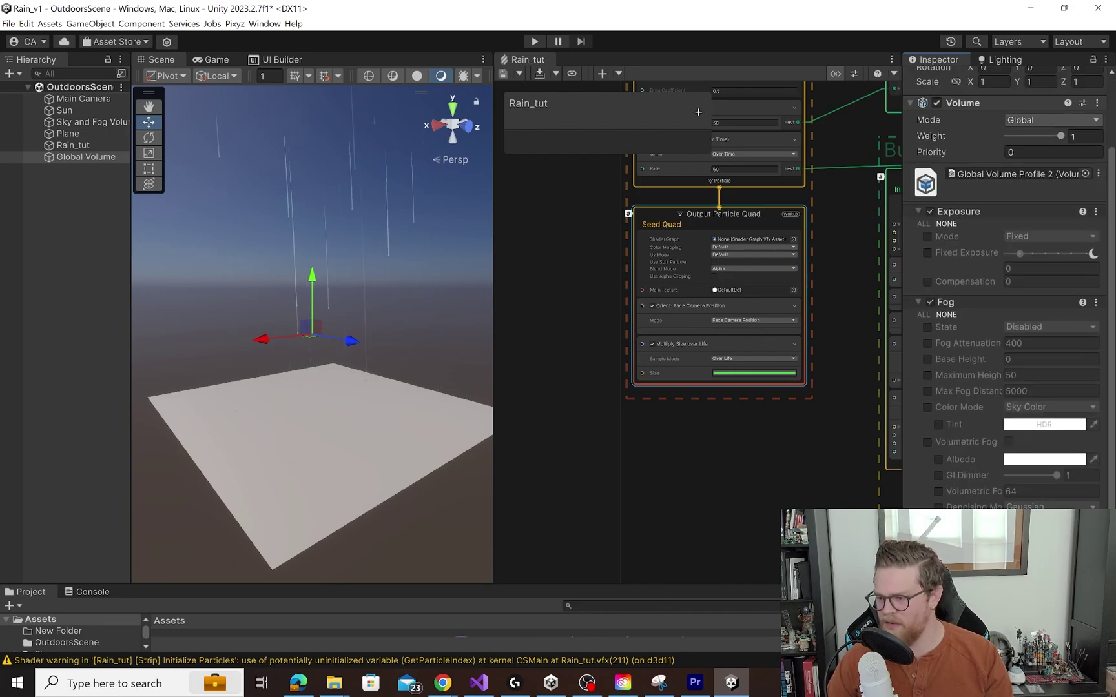
pyautogui.click(1007, 546)
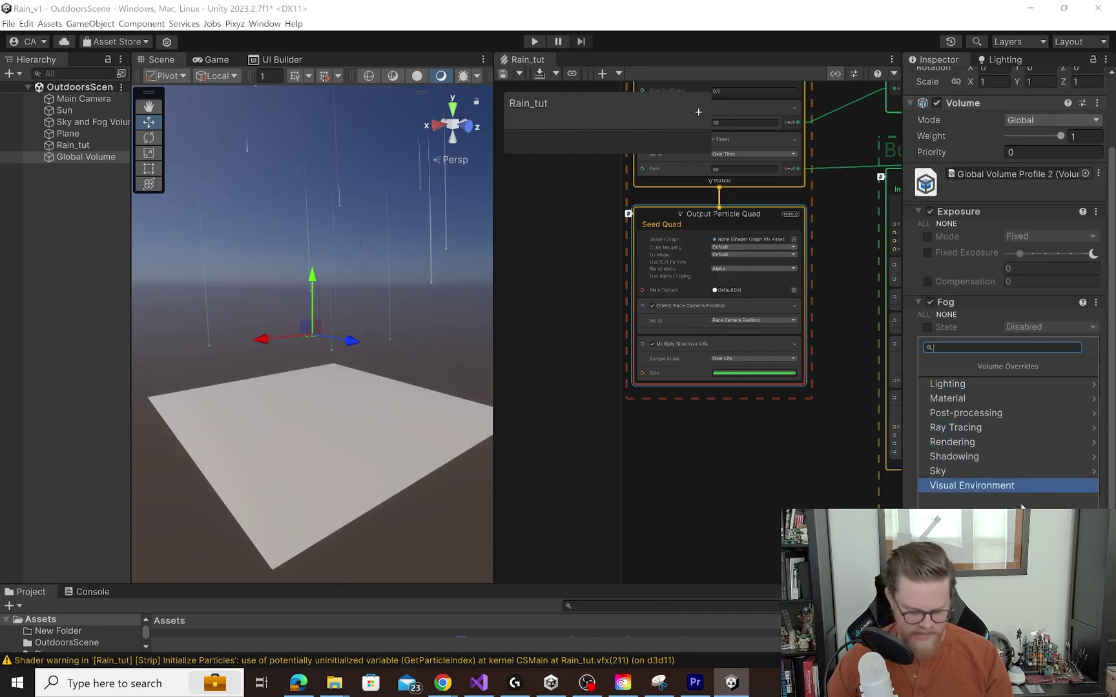
pyautogui.write('vigne')
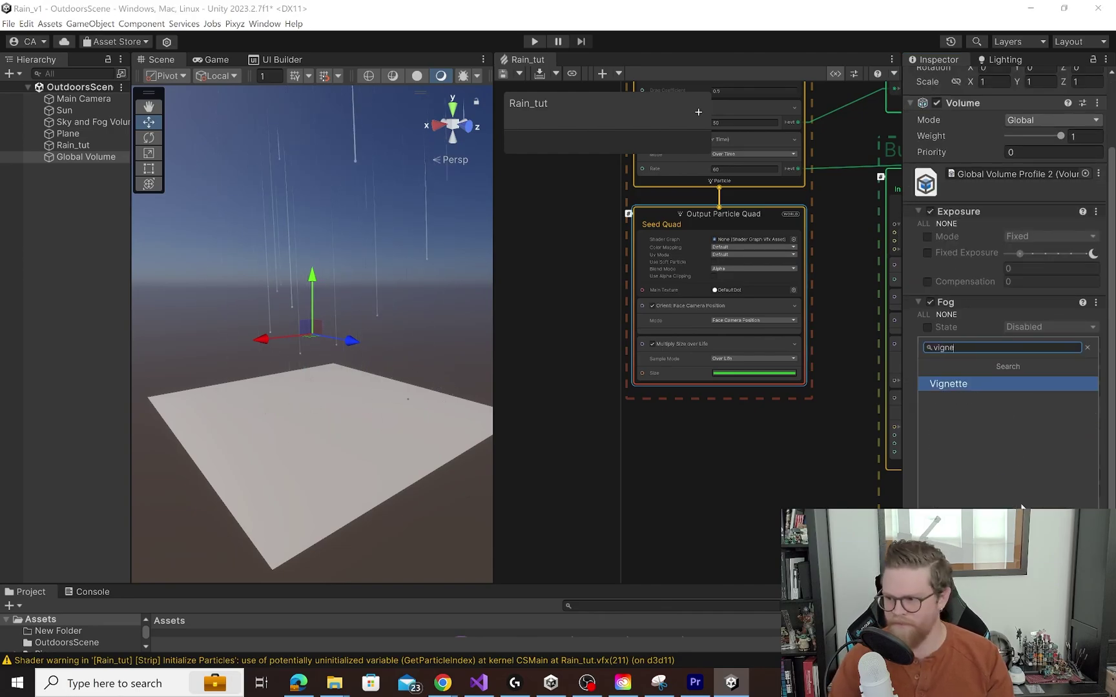
pyautogui.click(987, 384)
# Override the Vignette's Mode, Color and Intensity, keeping Procedural mode and black, and raise the intensity to darken the view's edges
pyautogui.scroll(-5, 942, 426)
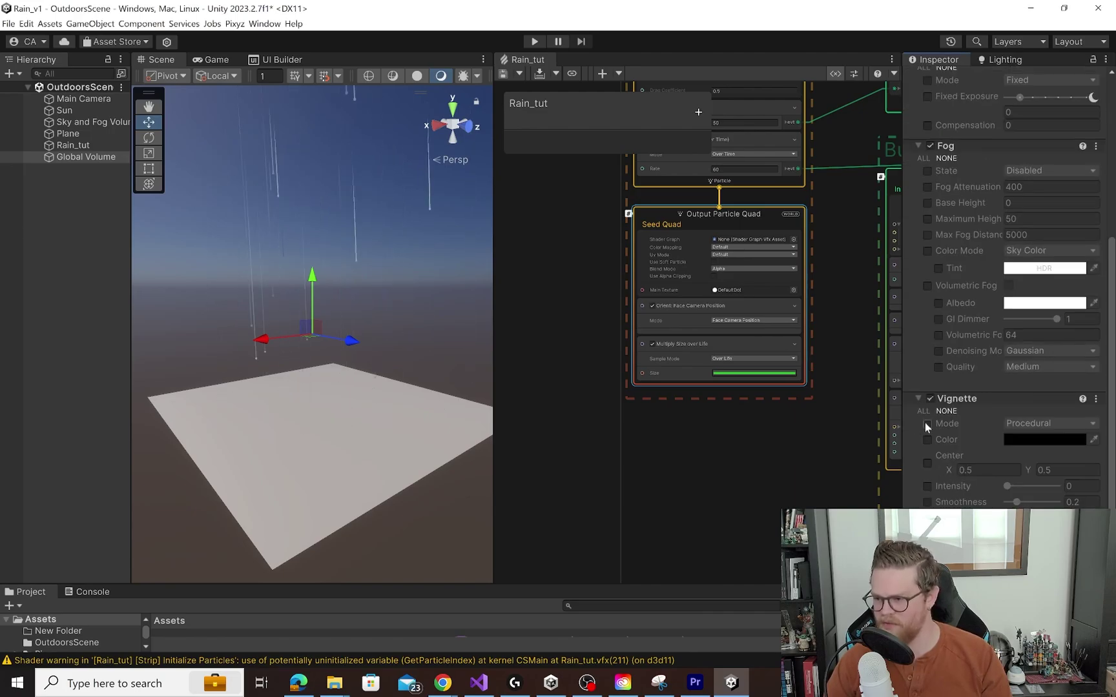
pyautogui.click(926, 424)
pyautogui.click(927, 486)
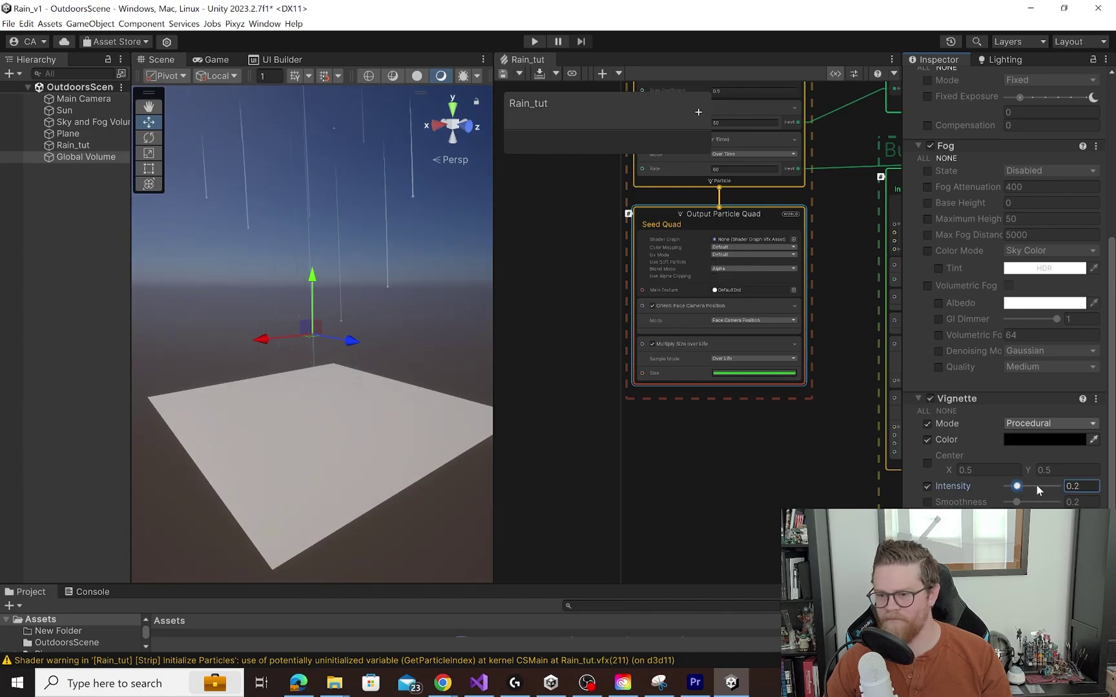
pyautogui.moveTo(1036, 485)
pyautogui.mouseDown()
pyautogui.moveTo(1049, 486)
pyautogui.moveTo(1028, 486)
pyautogui.mouseUp()
# Enable the Fog override's State and set its Fog Attenuation Distance to 15
pyautogui.scroll(5, 965, 328)
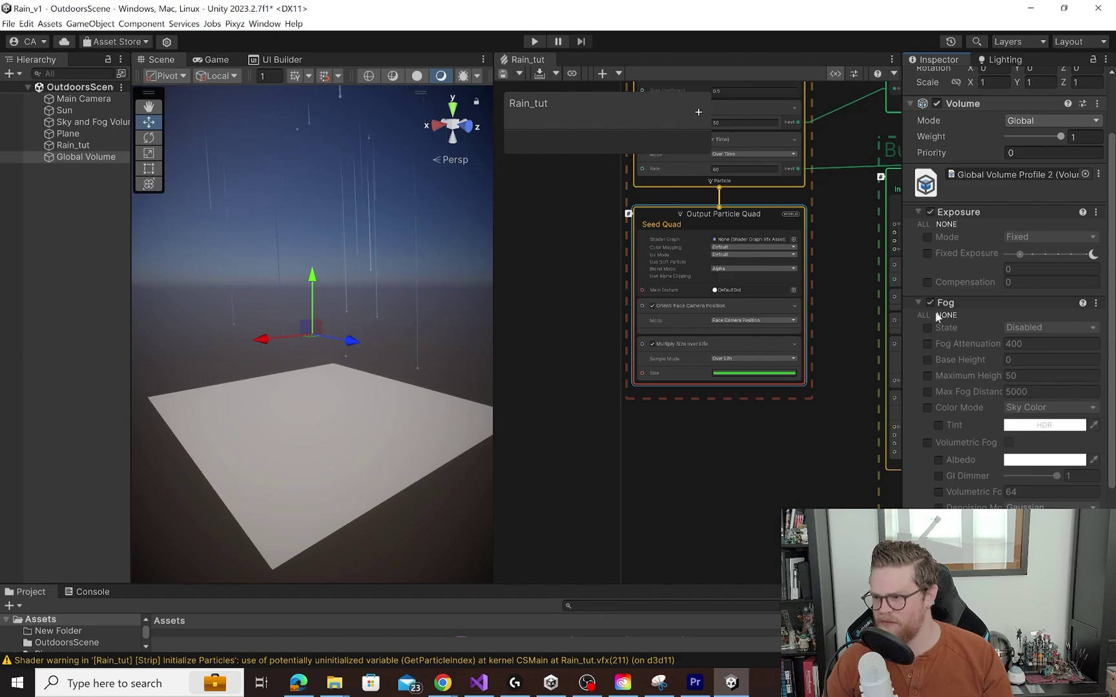
pyautogui.click(928, 328)
pyautogui.click(1034, 329)
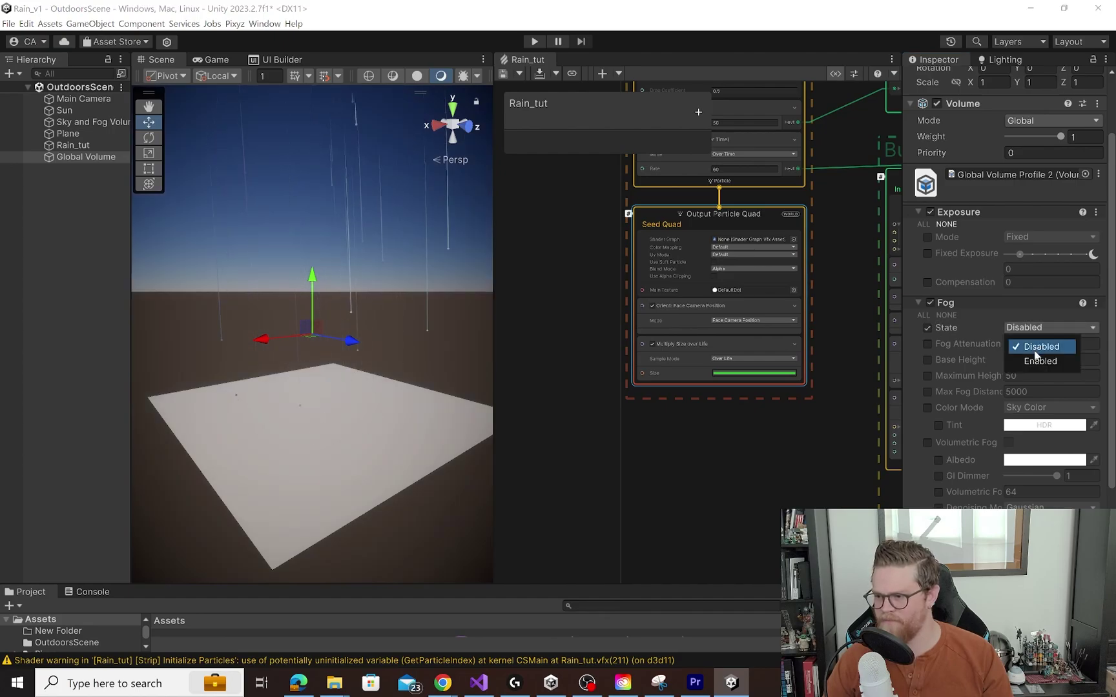
pyautogui.click(1033, 361)
pyautogui.click(927, 343)
pyautogui.click(1016, 344)
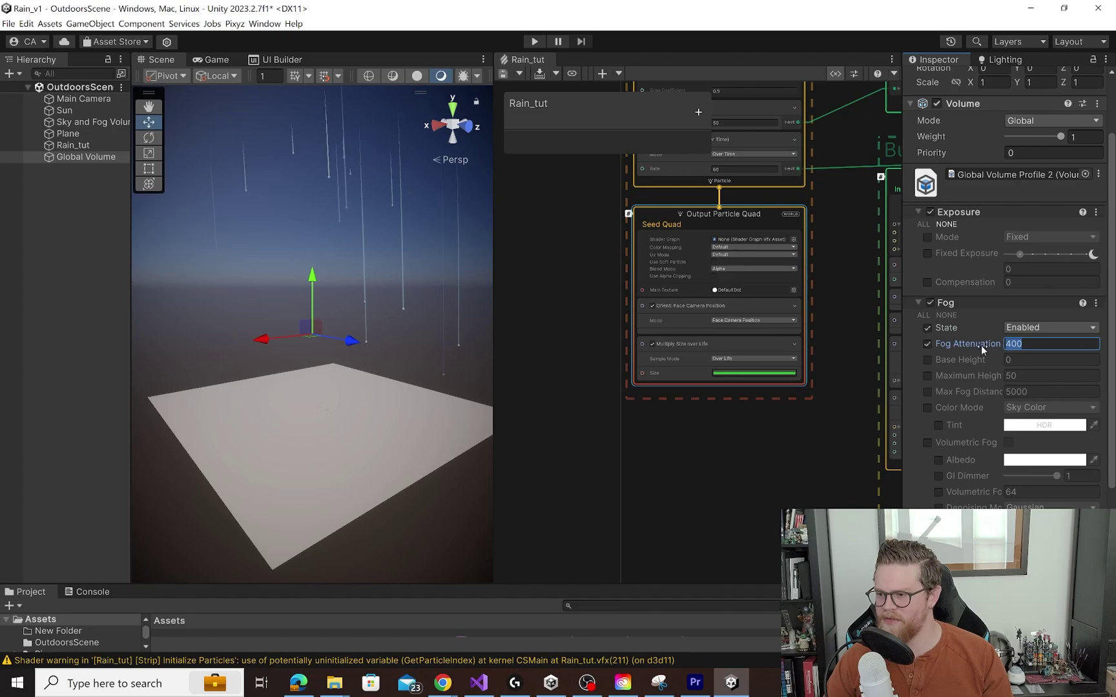
pyautogui.write('15')
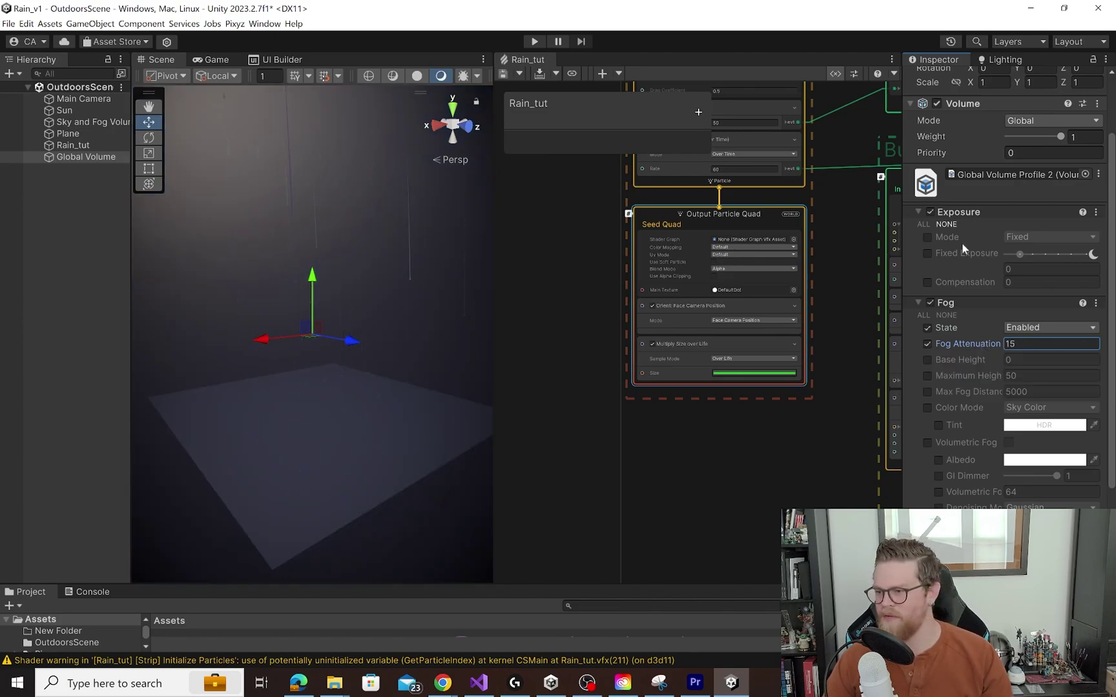
# Override the Exposure's Fixed mode and set Fixed Exposure to about 13.66, then deselect the Global Volume
pyautogui.click(927, 238)
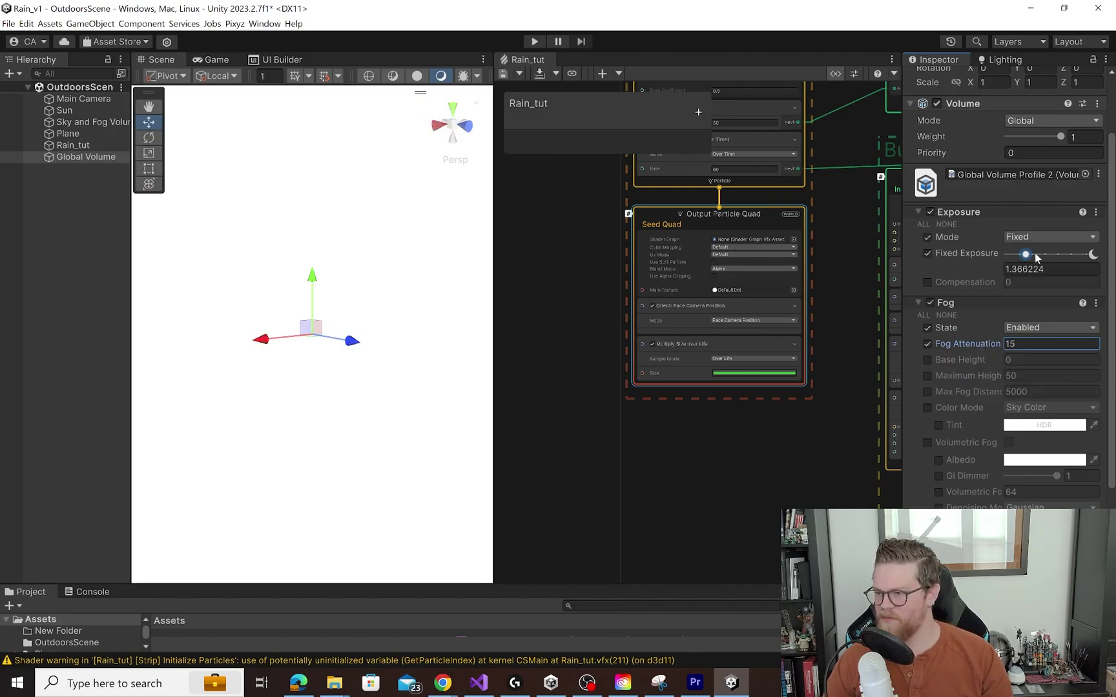
pyautogui.moveTo(1034, 256); pyautogui.dragTo(1080, 259)
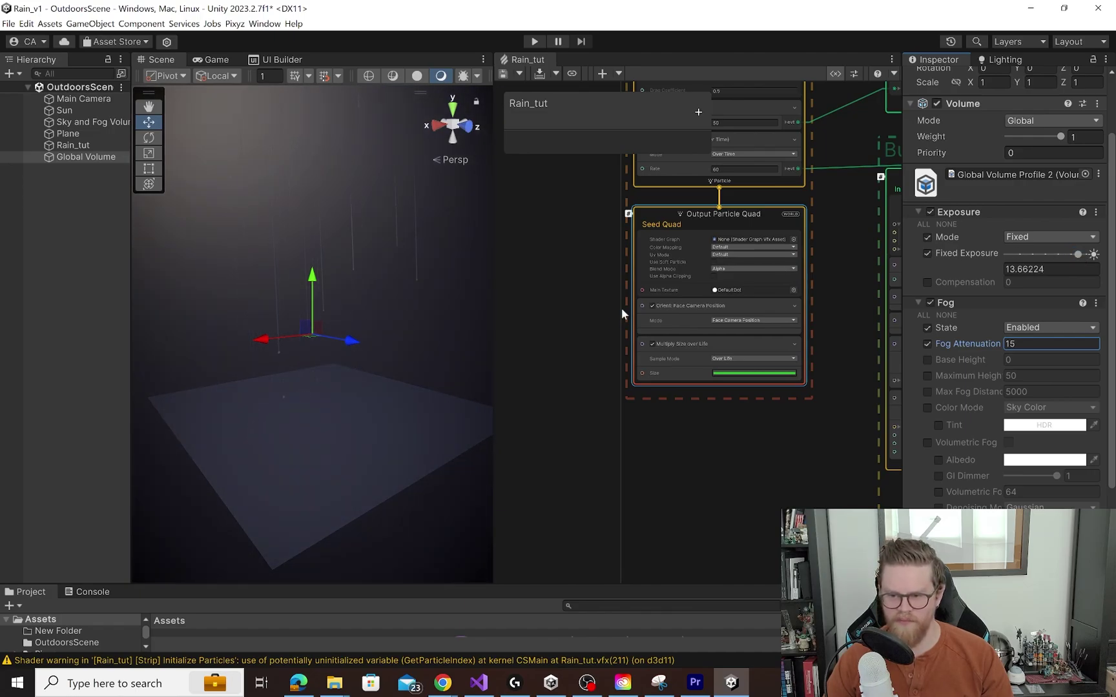
pyautogui.moveTo(415, 351); pyautogui.dragTo(433, 334, button='right')
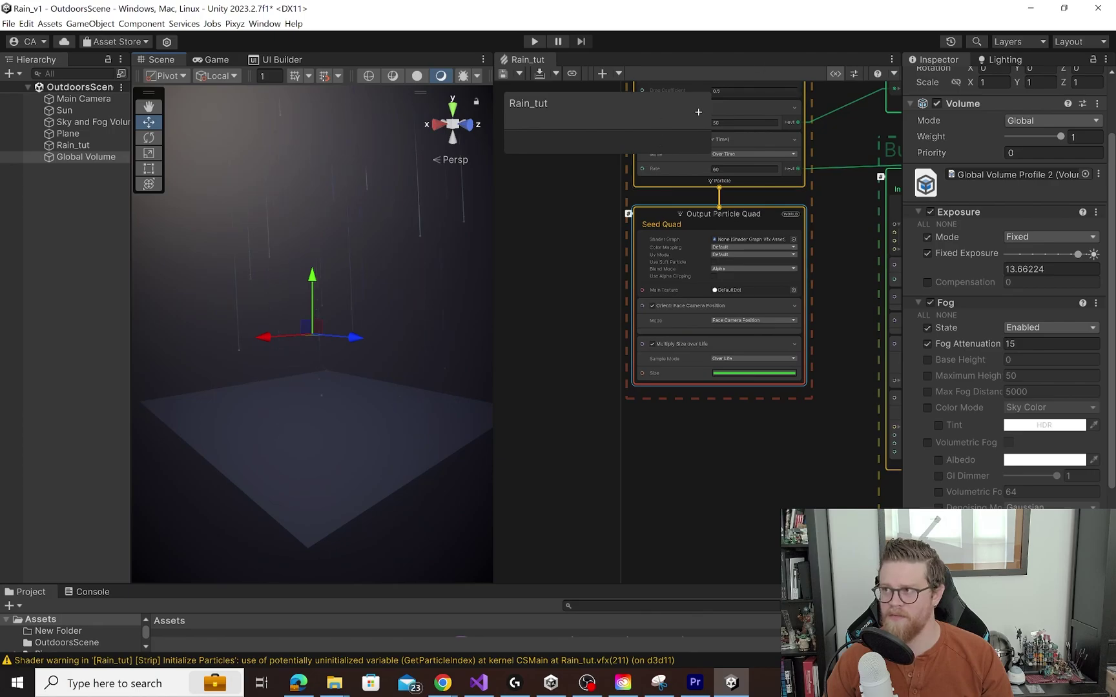
pyautogui.click(444, 280)
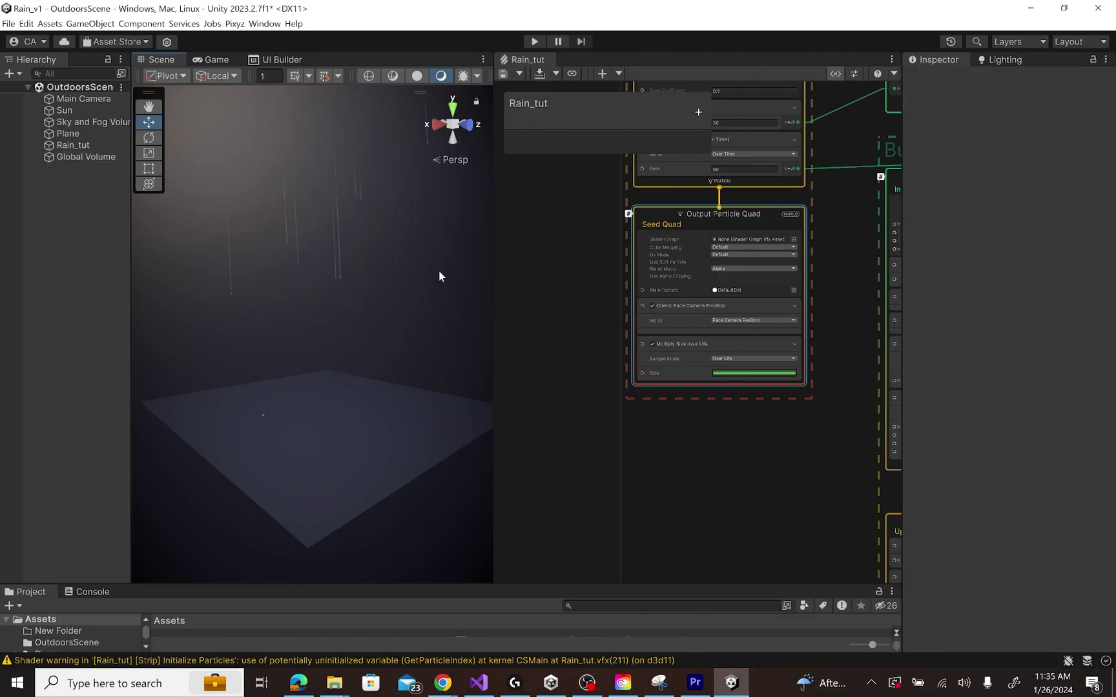
# Dock the Rain_tut graph as a tab alongside the Scene view and examine the rain over the plane from several angles
pyautogui.moveTo(517, 58); pyautogui.dragTo(339, 60)
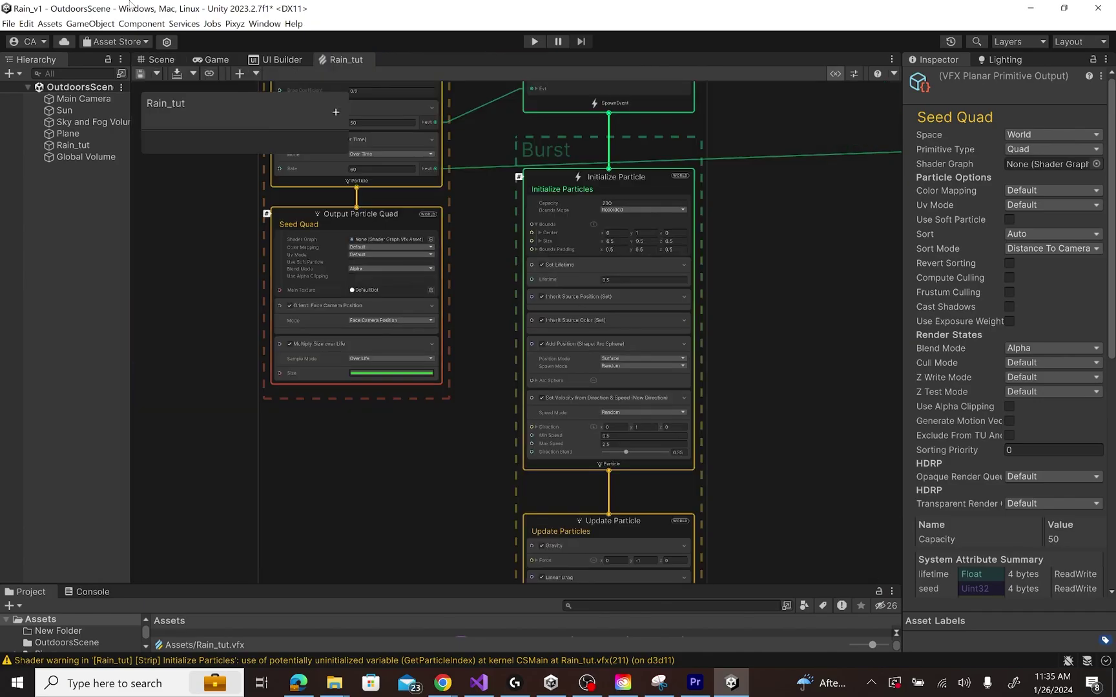
pyautogui.click(151, 55)
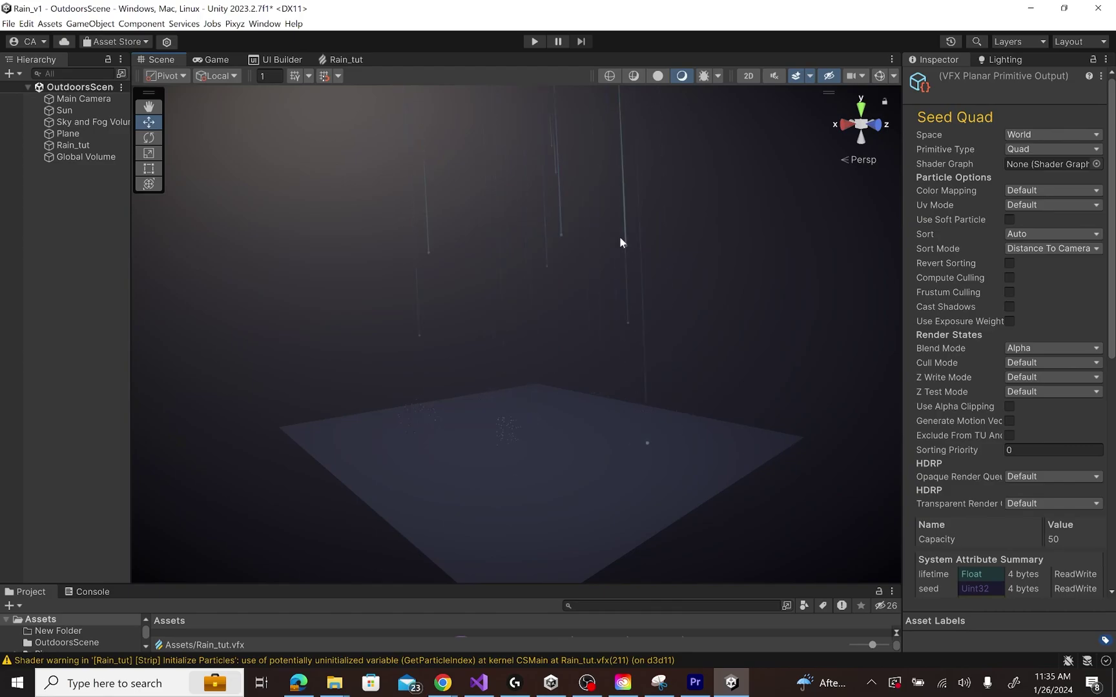
pyautogui.keyDown('alt'); pyautogui.moveTo(619, 243); pyautogui.dragTo(660, 226); pyautogui.keyUp('alt')
pyautogui.keyDown('alt'); pyautogui.moveTo(636, 213); pyautogui.dragTo(707, 323, button='right'); pyautogui.keyUp('alt')
pyautogui.moveTo(707, 324)
pyautogui.keyDown('alt'); pyautogui.mouseDown()
pyautogui.moveTo(680, 257)
pyautogui.moveTo(669, 272)
pyautogui.moveTo(692, 299)
pyautogui.moveTo(667, 289)
pyautogui.moveTo(686, 316)
pyautogui.moveTo(545, 298)
pyautogui.moveTo(662, 304)
pyautogui.moveTo(735, 287)
pyautogui.moveTo(647, 298)
pyautogui.mouseUp(); pyautogui.keyUp('alt')
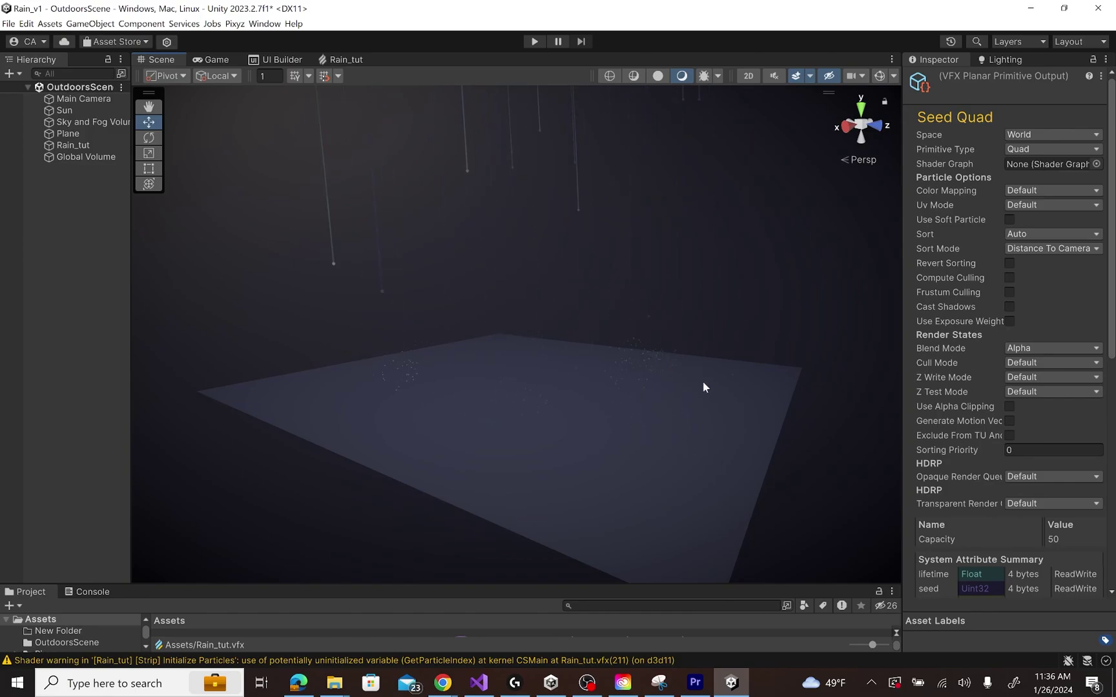
pyautogui.moveTo(727, 339); pyautogui.dragTo(709, 360, button='middle')
pyautogui.keyDown('alt'); pyautogui.moveTo(650, 368); pyautogui.dragTo(751, 378); pyautogui.keyUp('alt')
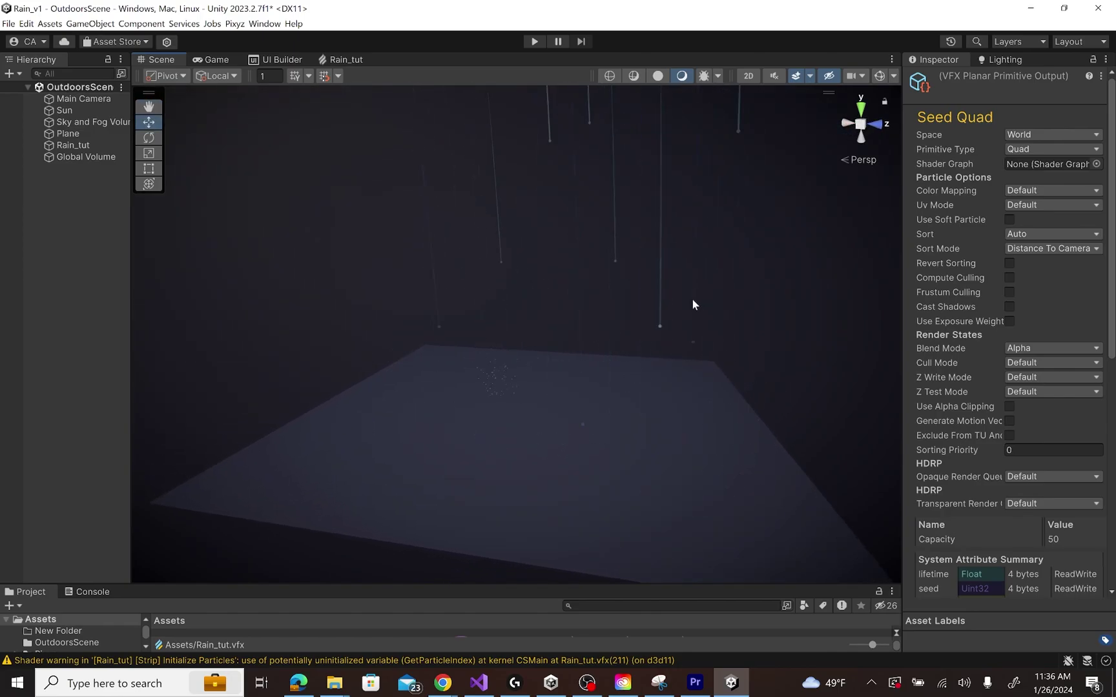
pyautogui.moveTo(695, 294); pyautogui.dragTo(574, 274, button='right')
pyautogui.keyDown('alt'); pyautogui.moveTo(574, 275); pyautogui.dragTo(571, 275); pyautogui.keyUp('alt')
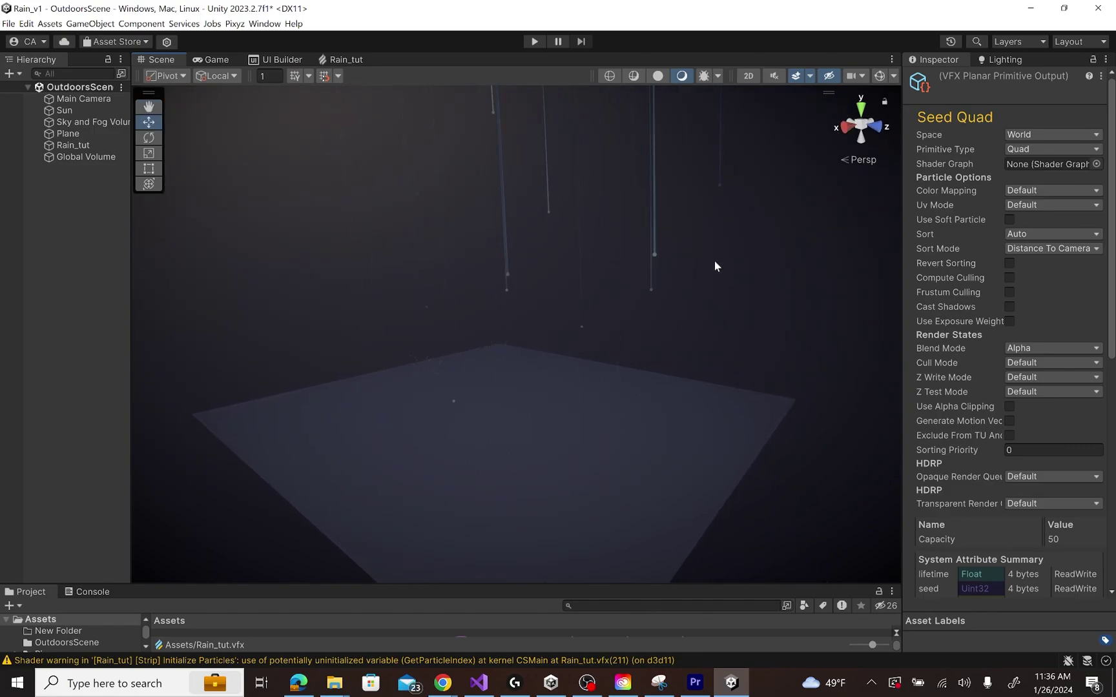